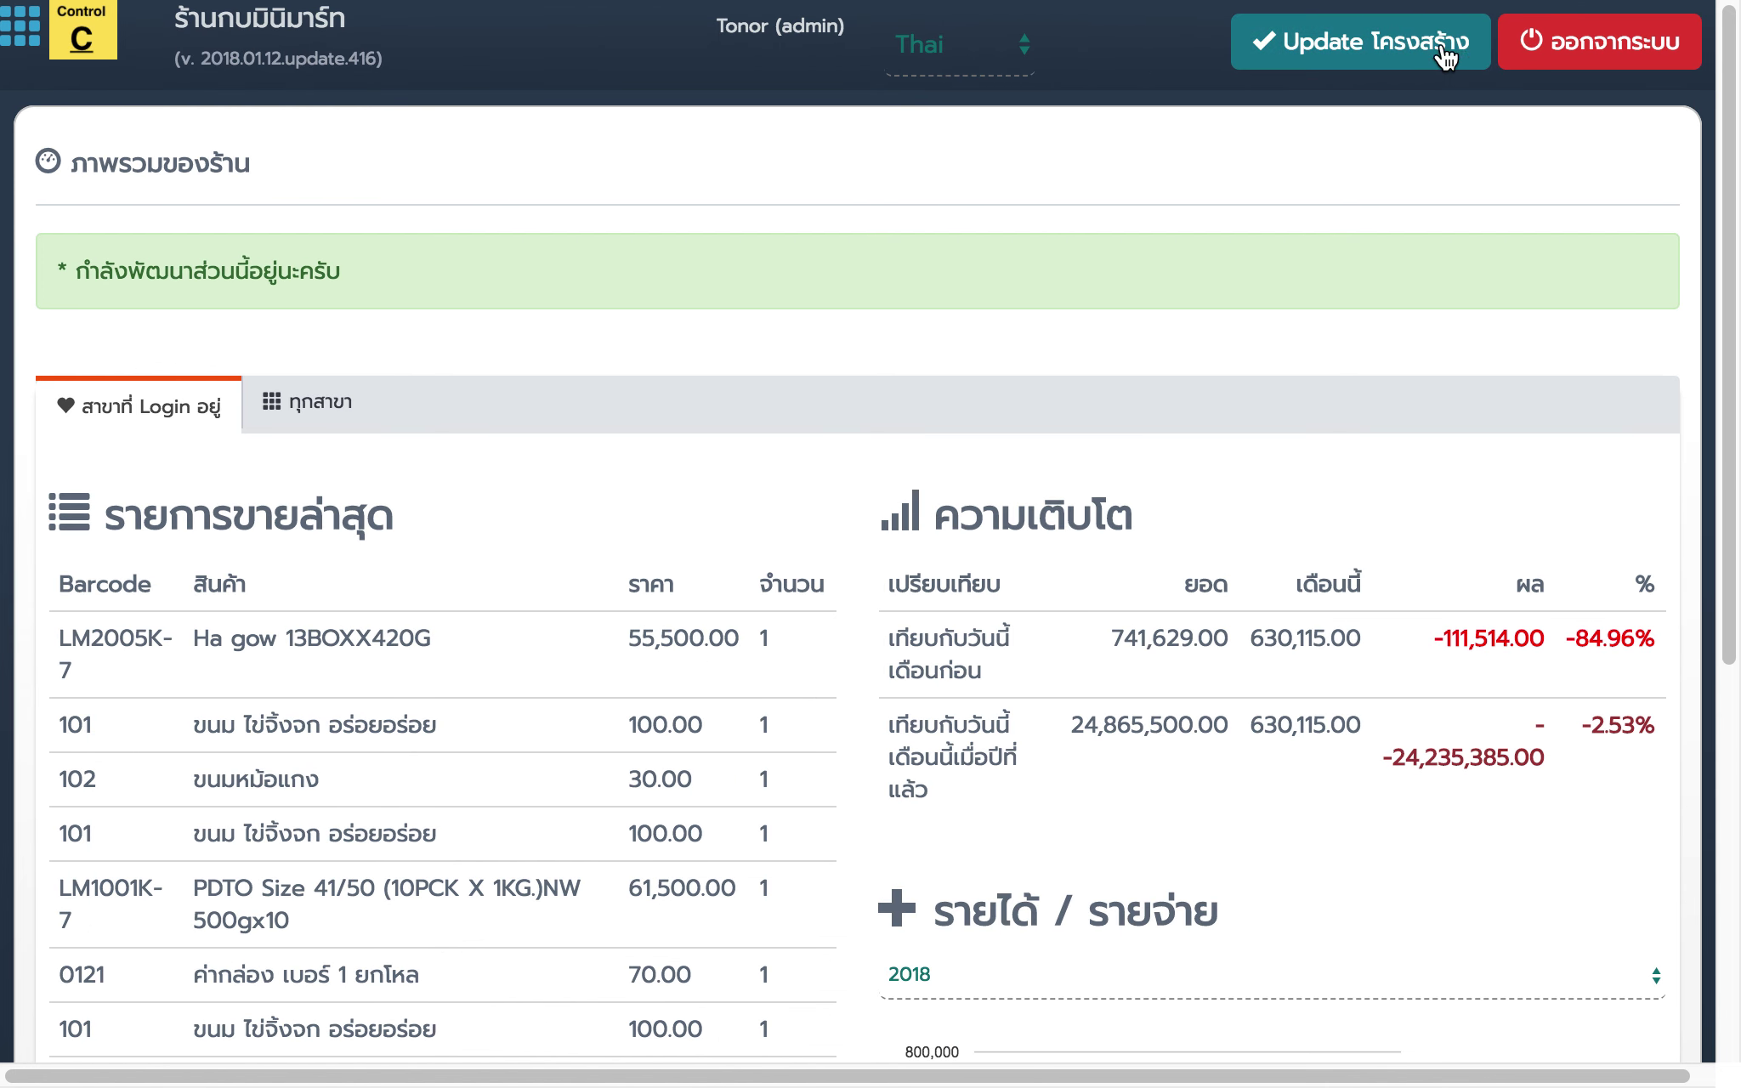
Step: Log out of the shop system, confirm, and sign back in with the saved admin credentials
{"action": "left_click", "coordinate": [1546, 47]}
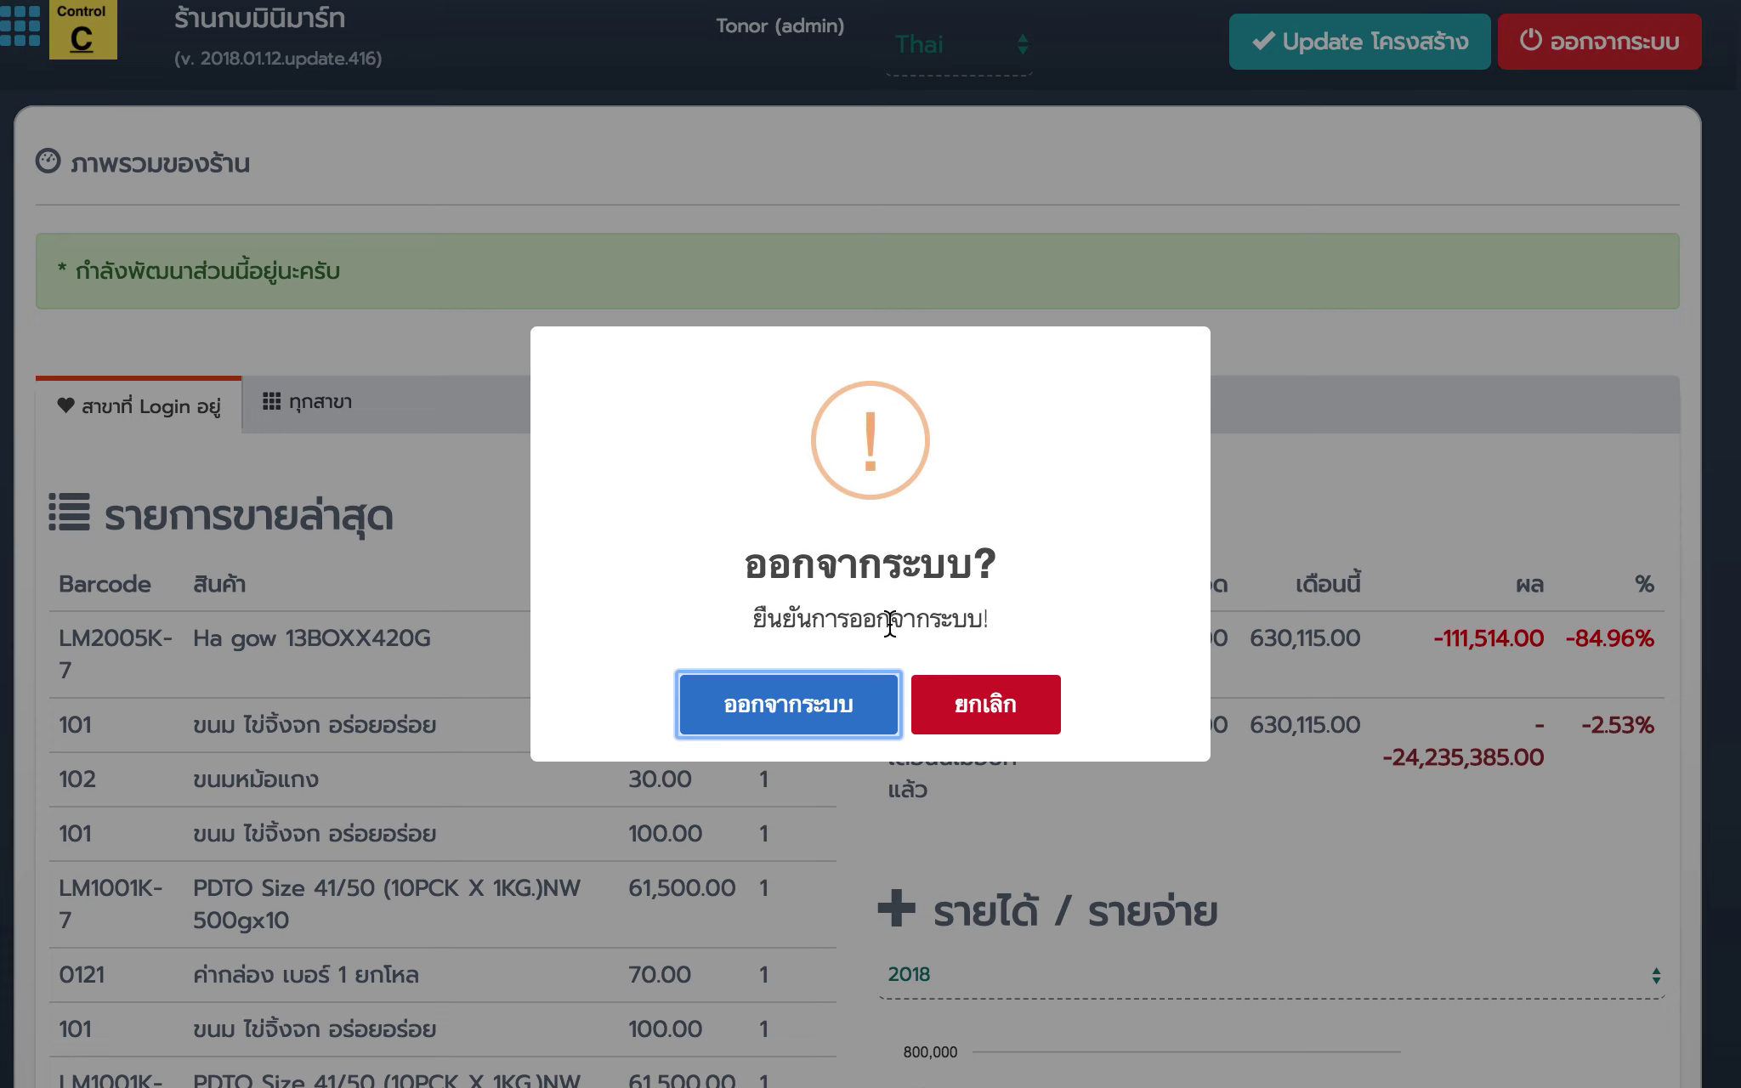
{"action": "left_click", "coordinate": [808, 710]}
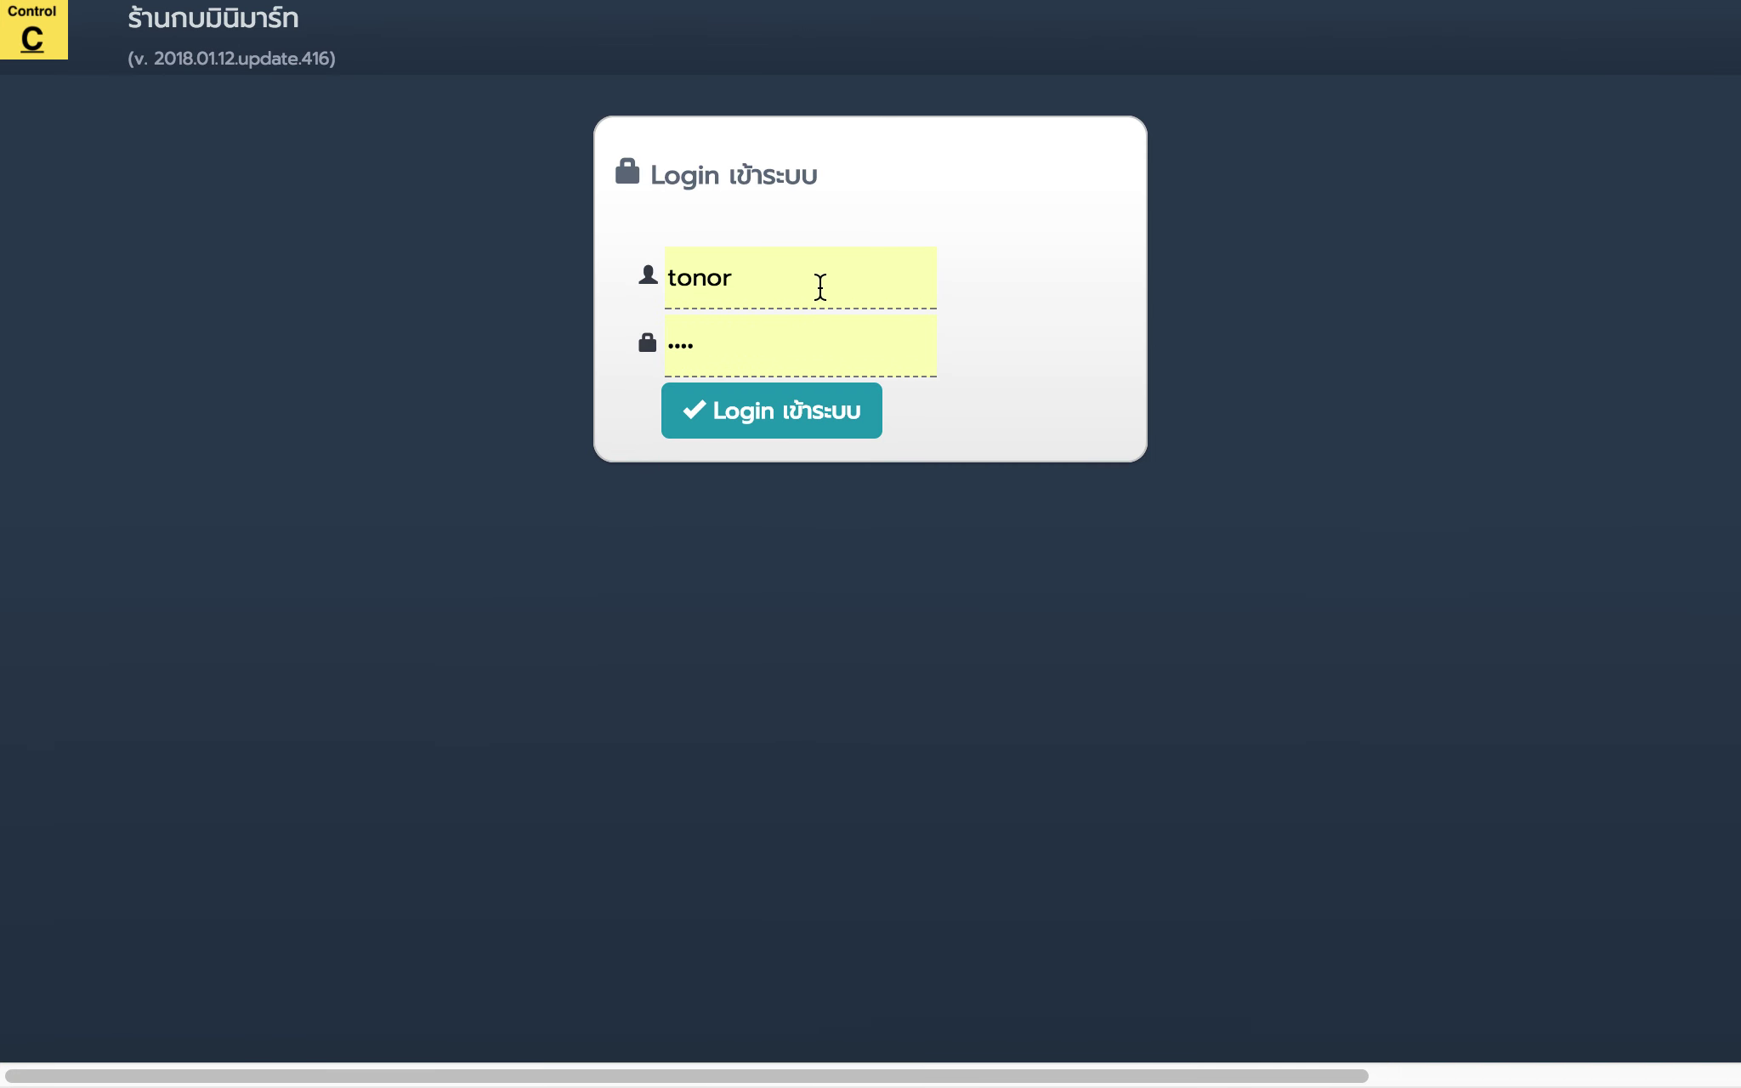
{"action": "double_click", "coordinate": [821, 286]}
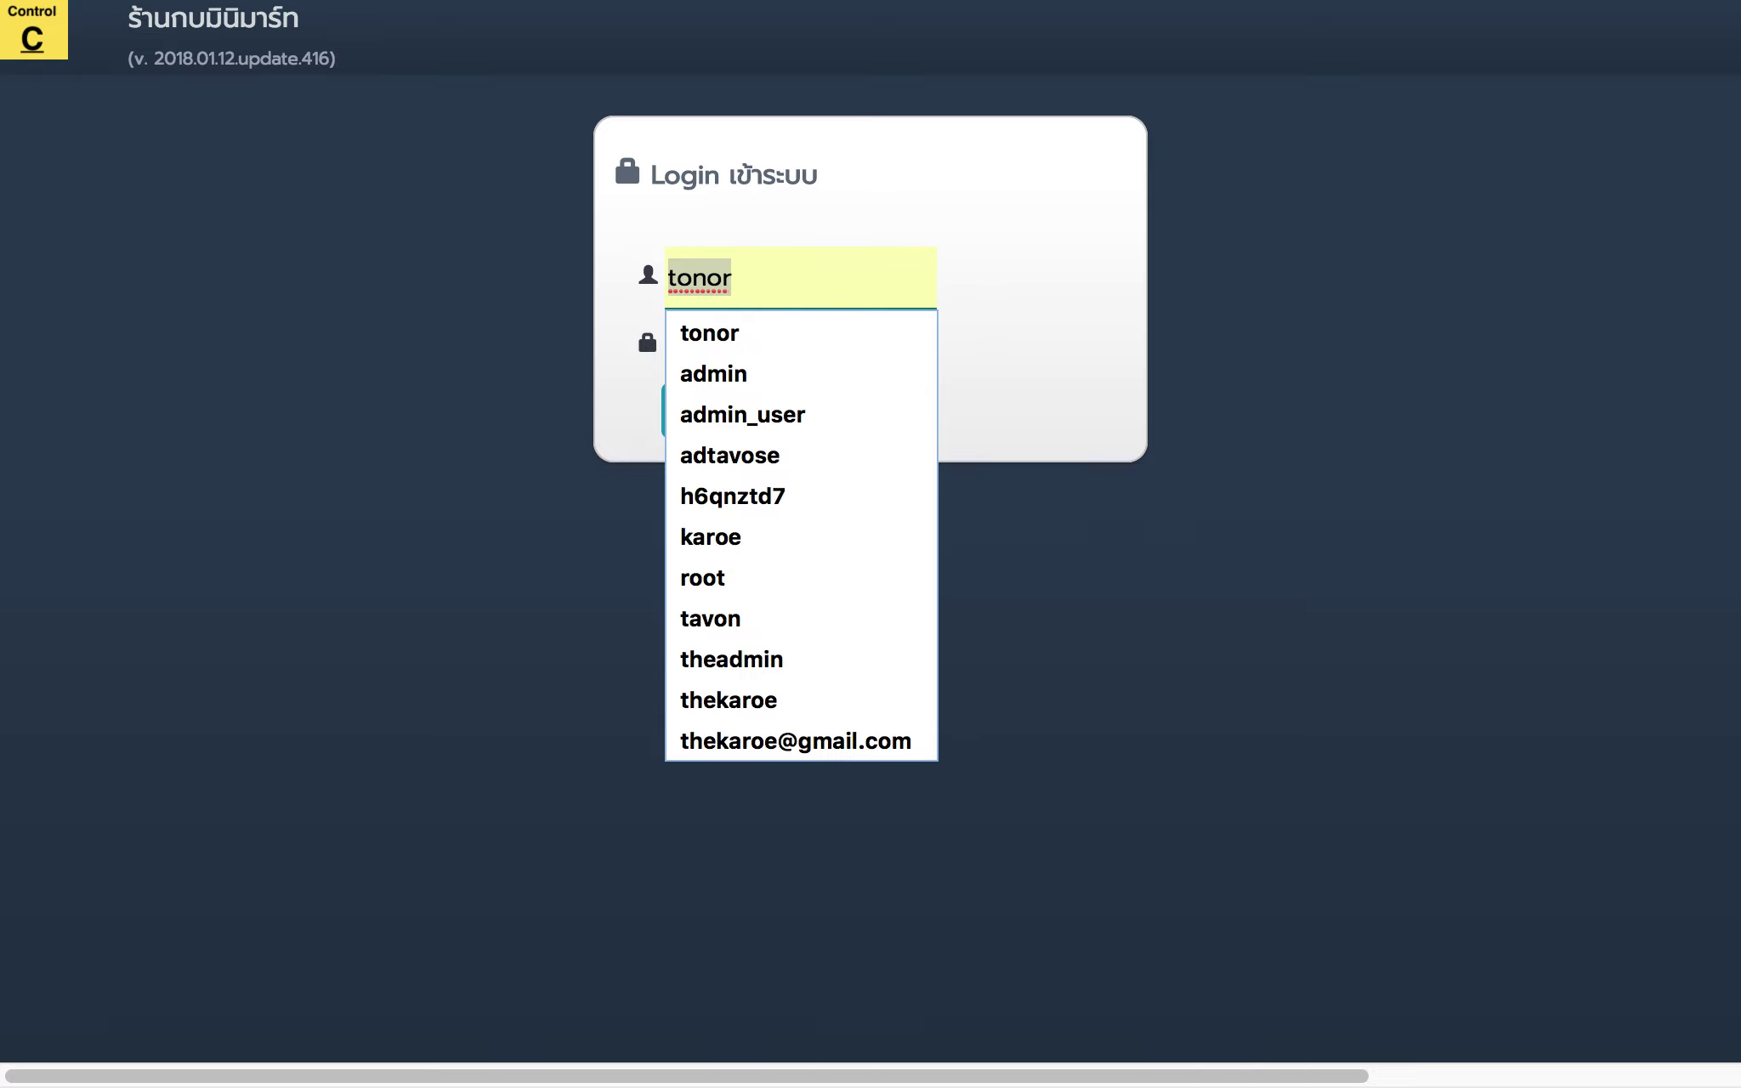
{"action": "key", "text": "Return"}
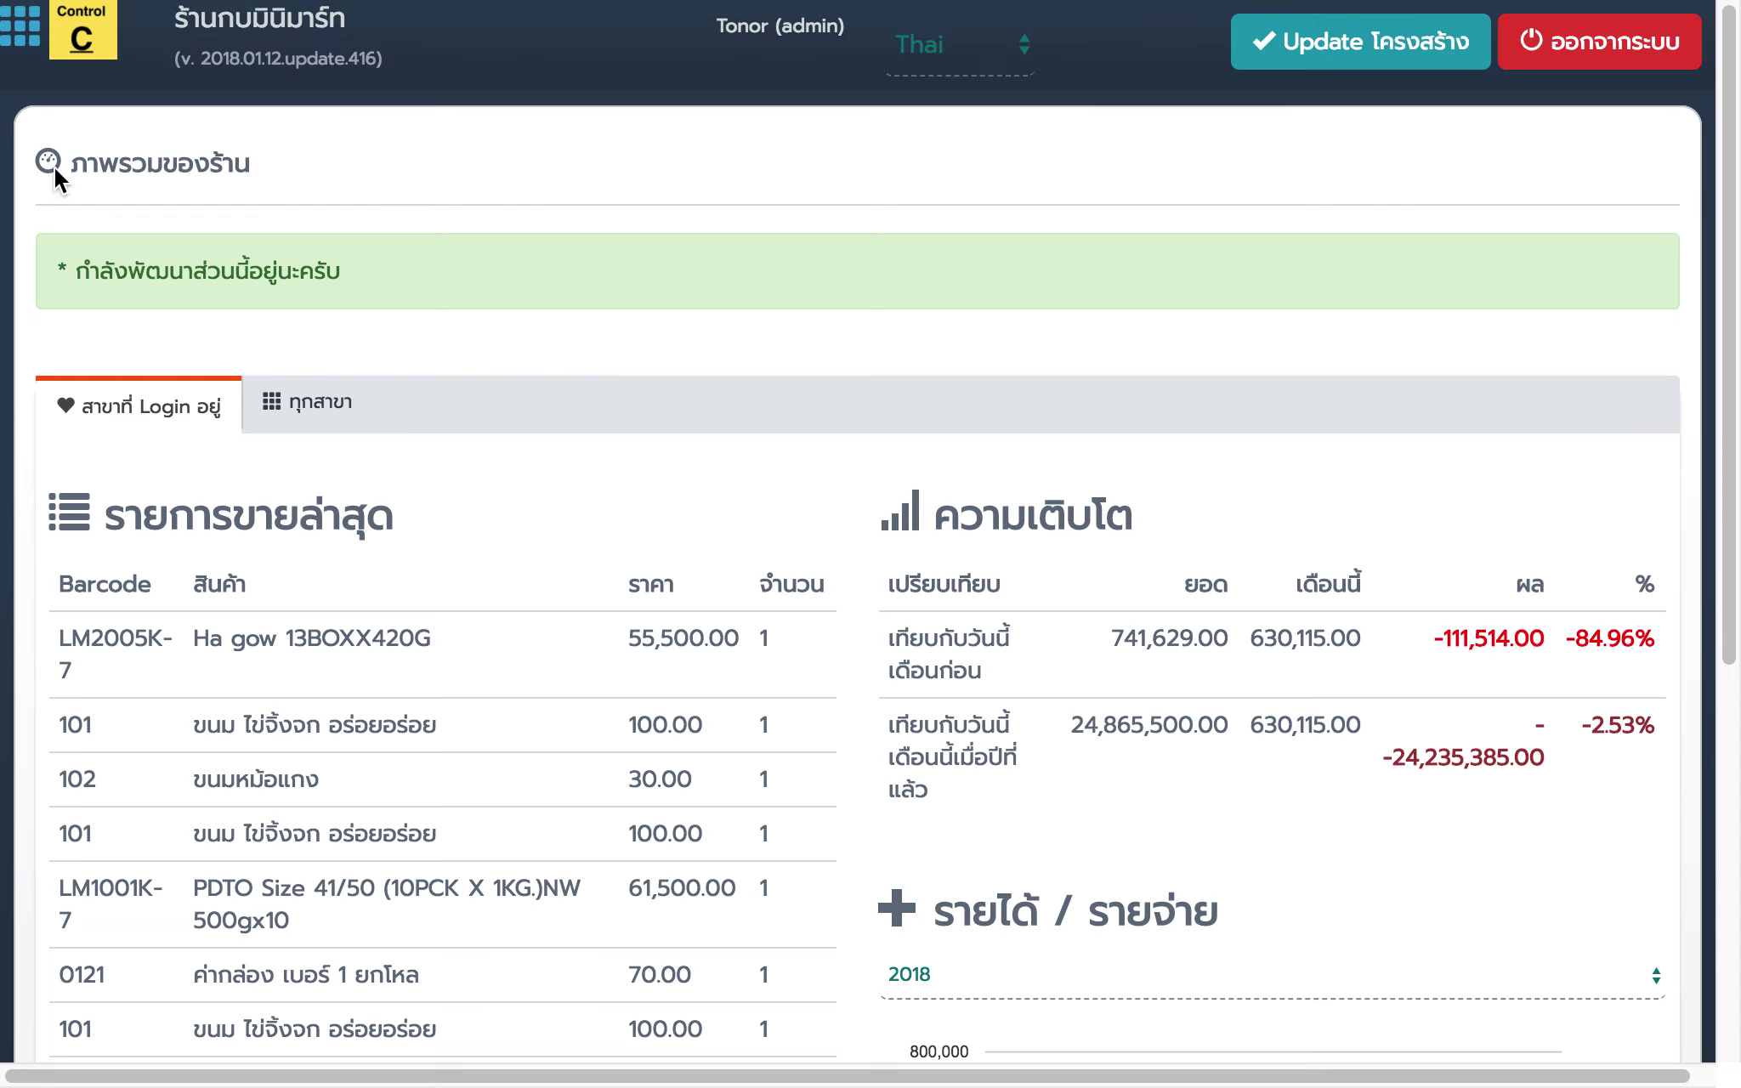
Step: Open the product list (สินค้า) from the basic settings
{"action": "left_click", "coordinate": [20, 56]}
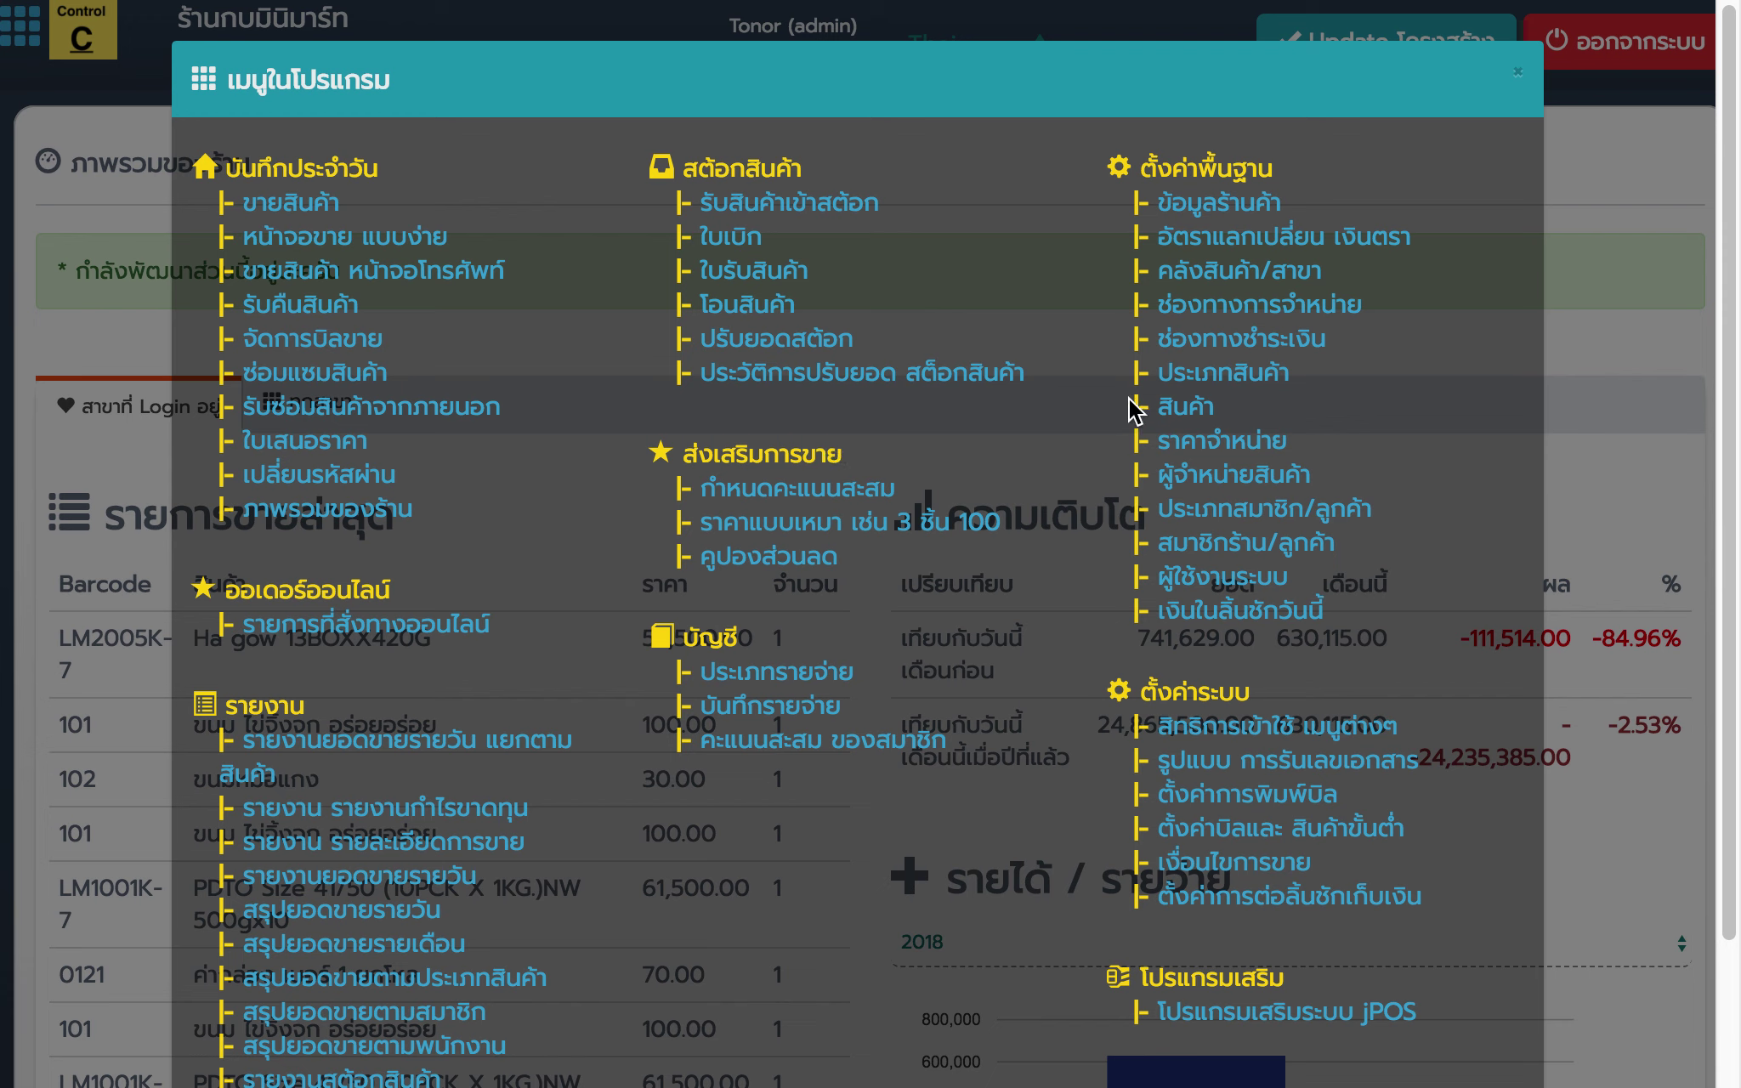
{"action": "left_click", "coordinate": [1173, 421]}
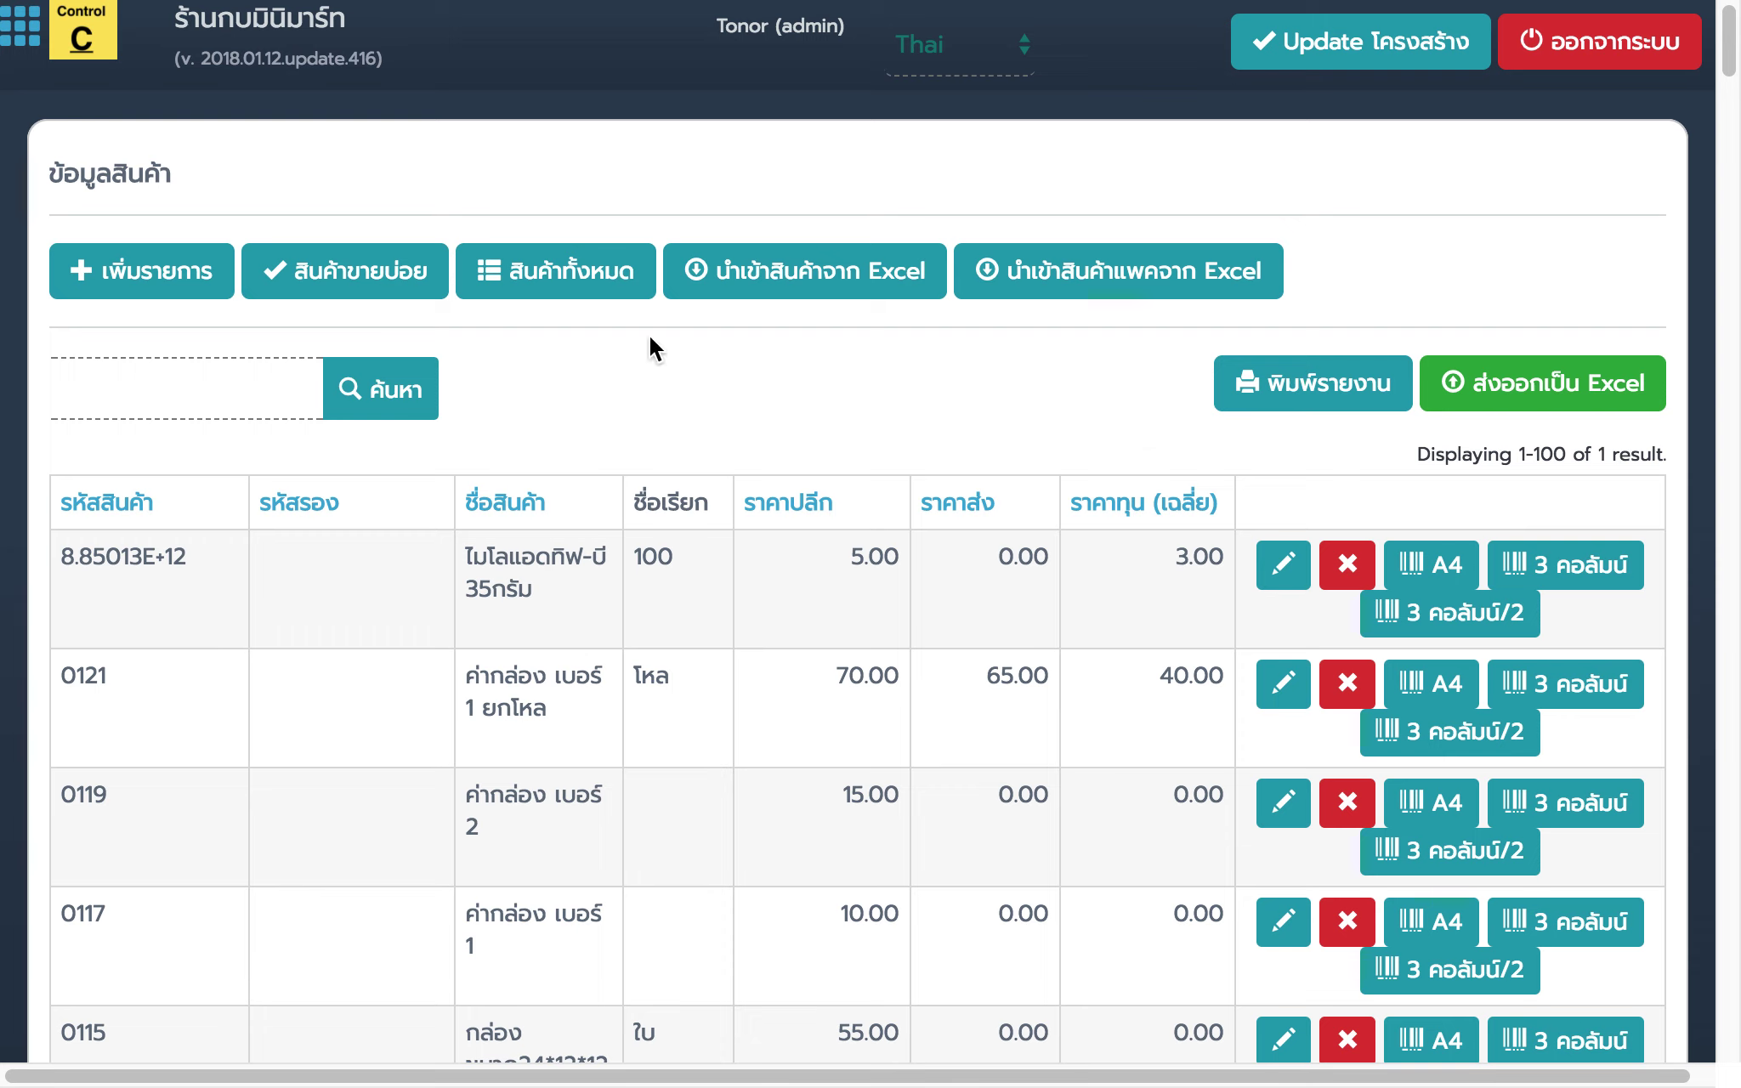
Step: On the sales screen (ขายสินค้า), look up products in the ติ่มซำ category and add Ha gow 13BOXX420G to the bill
{"action": "left_click", "coordinate": [21, 58]}
{"action": "left_click", "coordinate": [268, 214]}
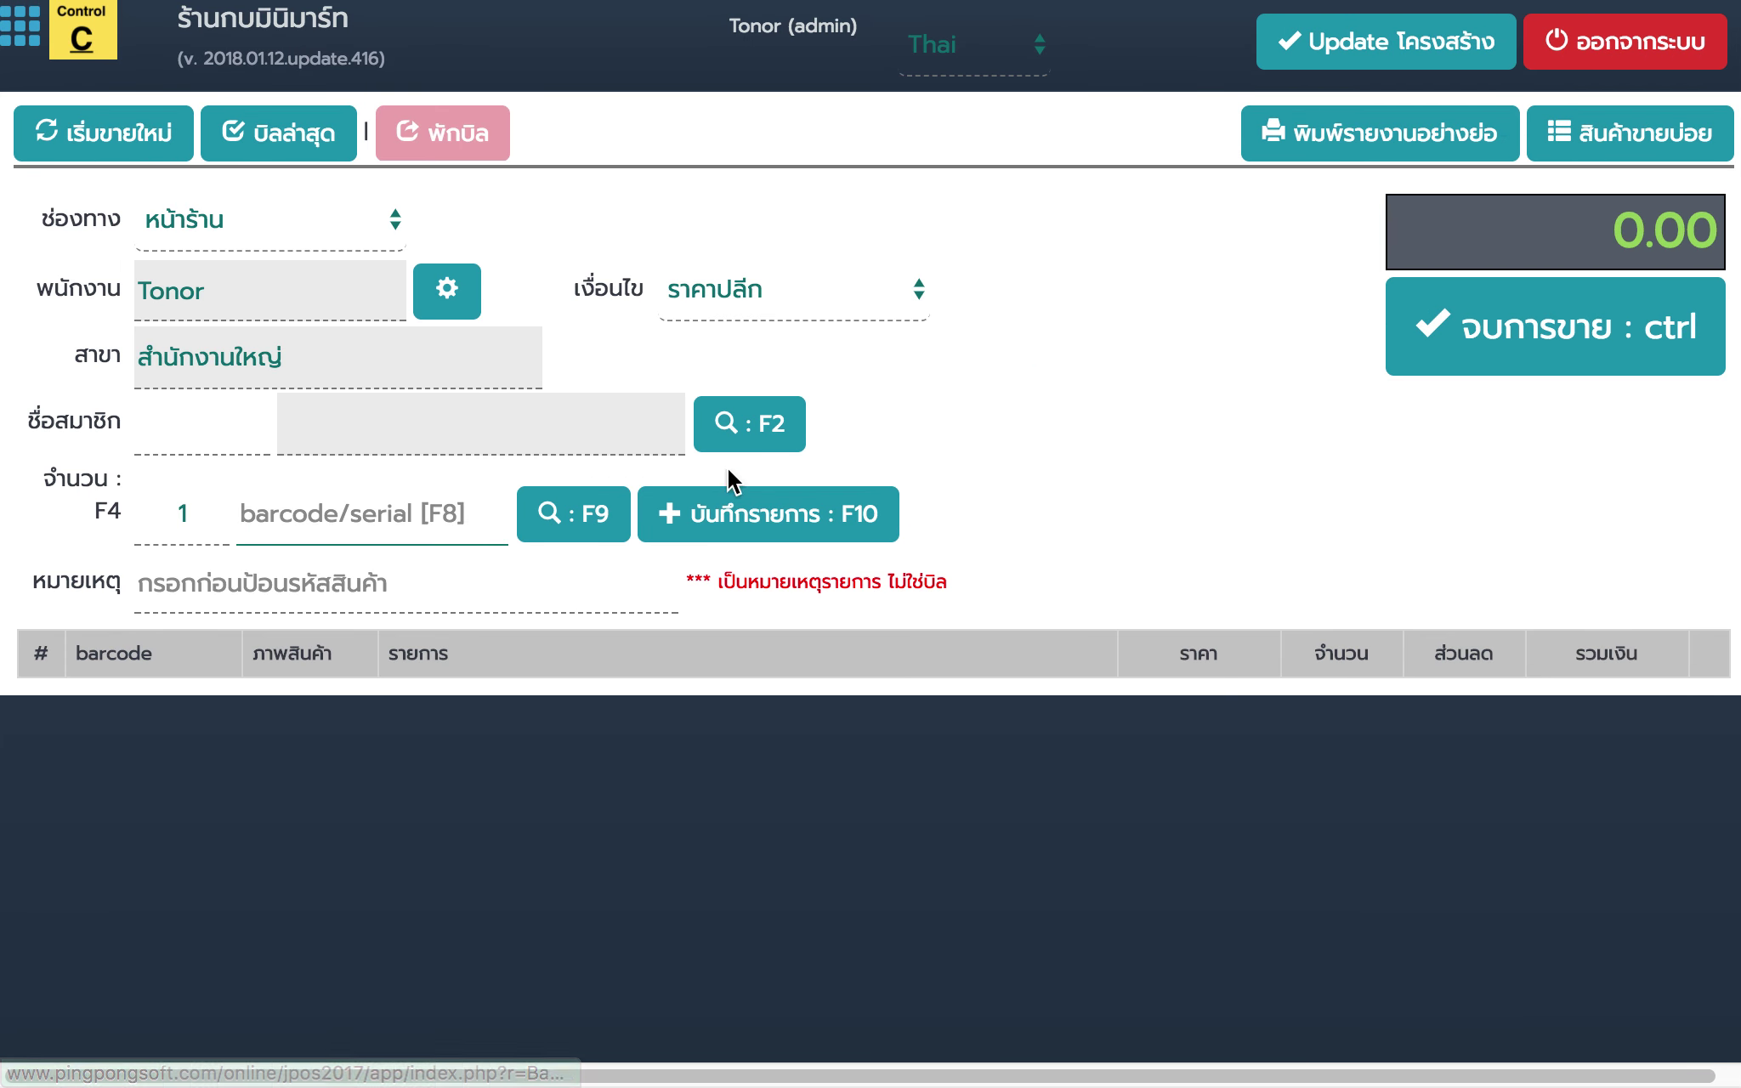
{"action": "left_click", "coordinate": [549, 537]}
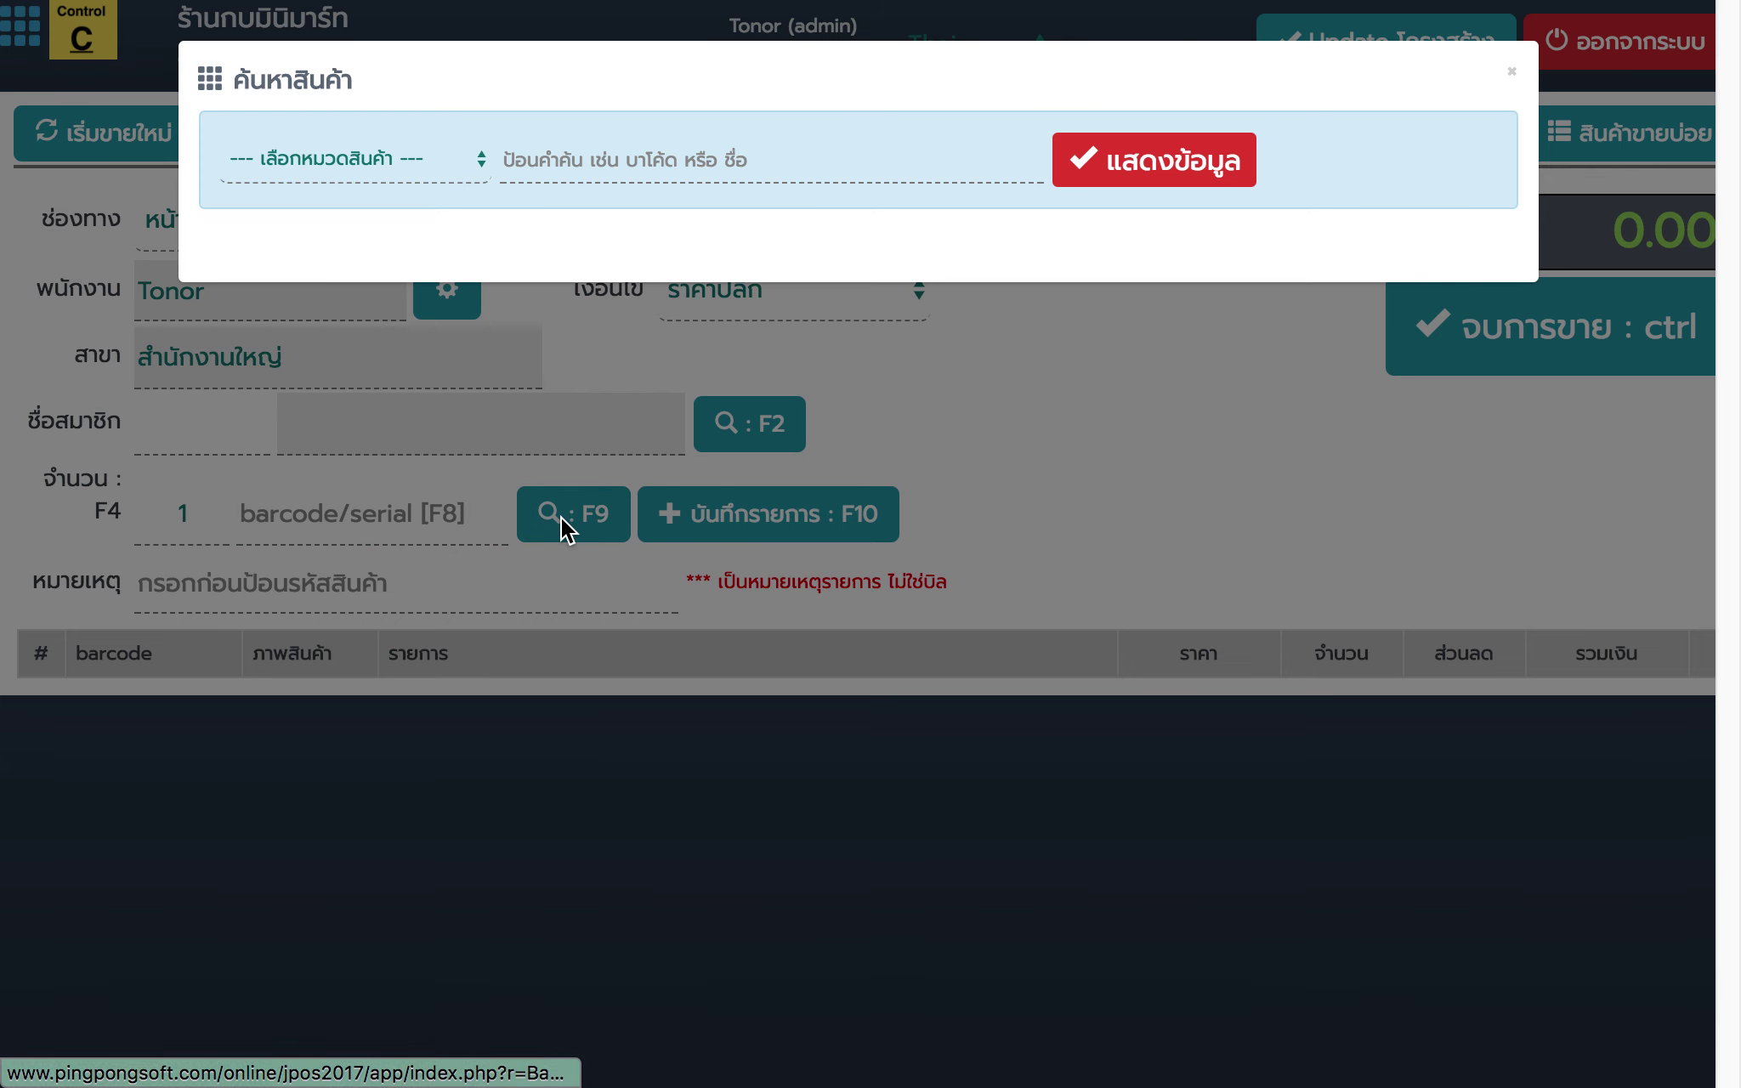
{"action": "left_click", "coordinate": [426, 173]}
{"action": "left_click", "coordinate": [426, 213]}
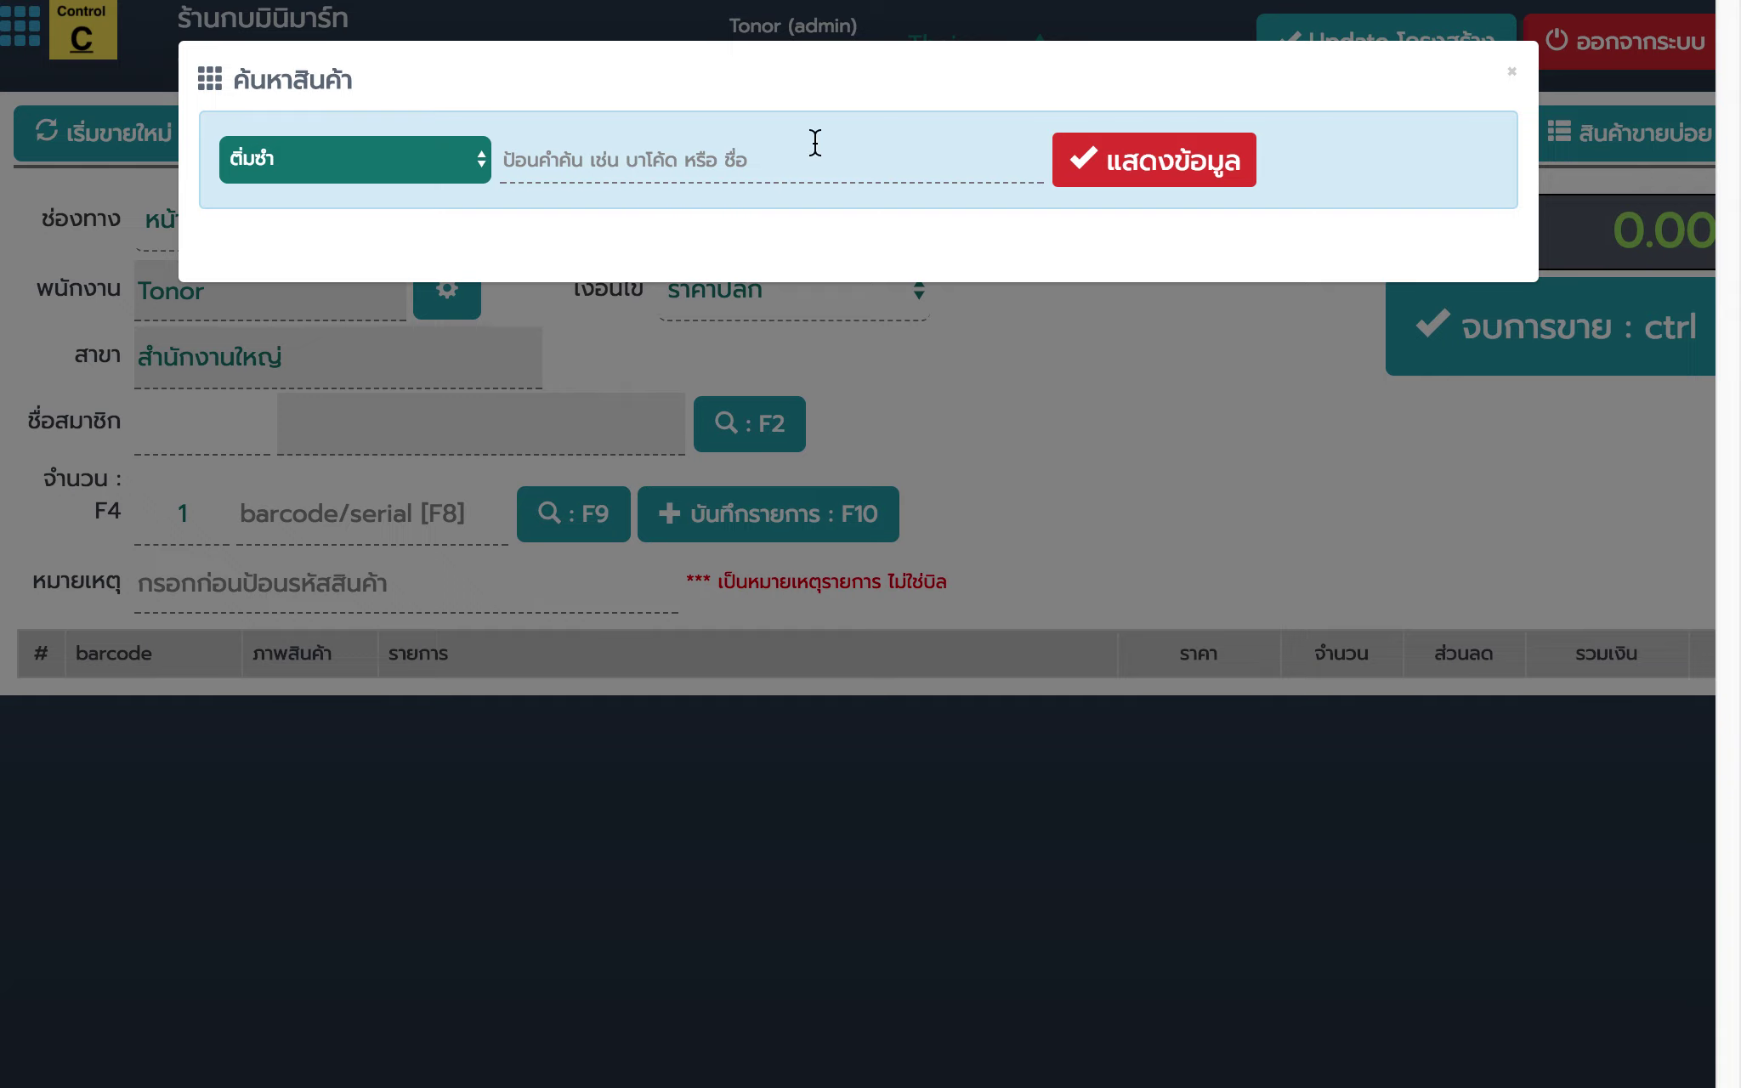
{"action": "left_click", "coordinate": [1083, 181]}
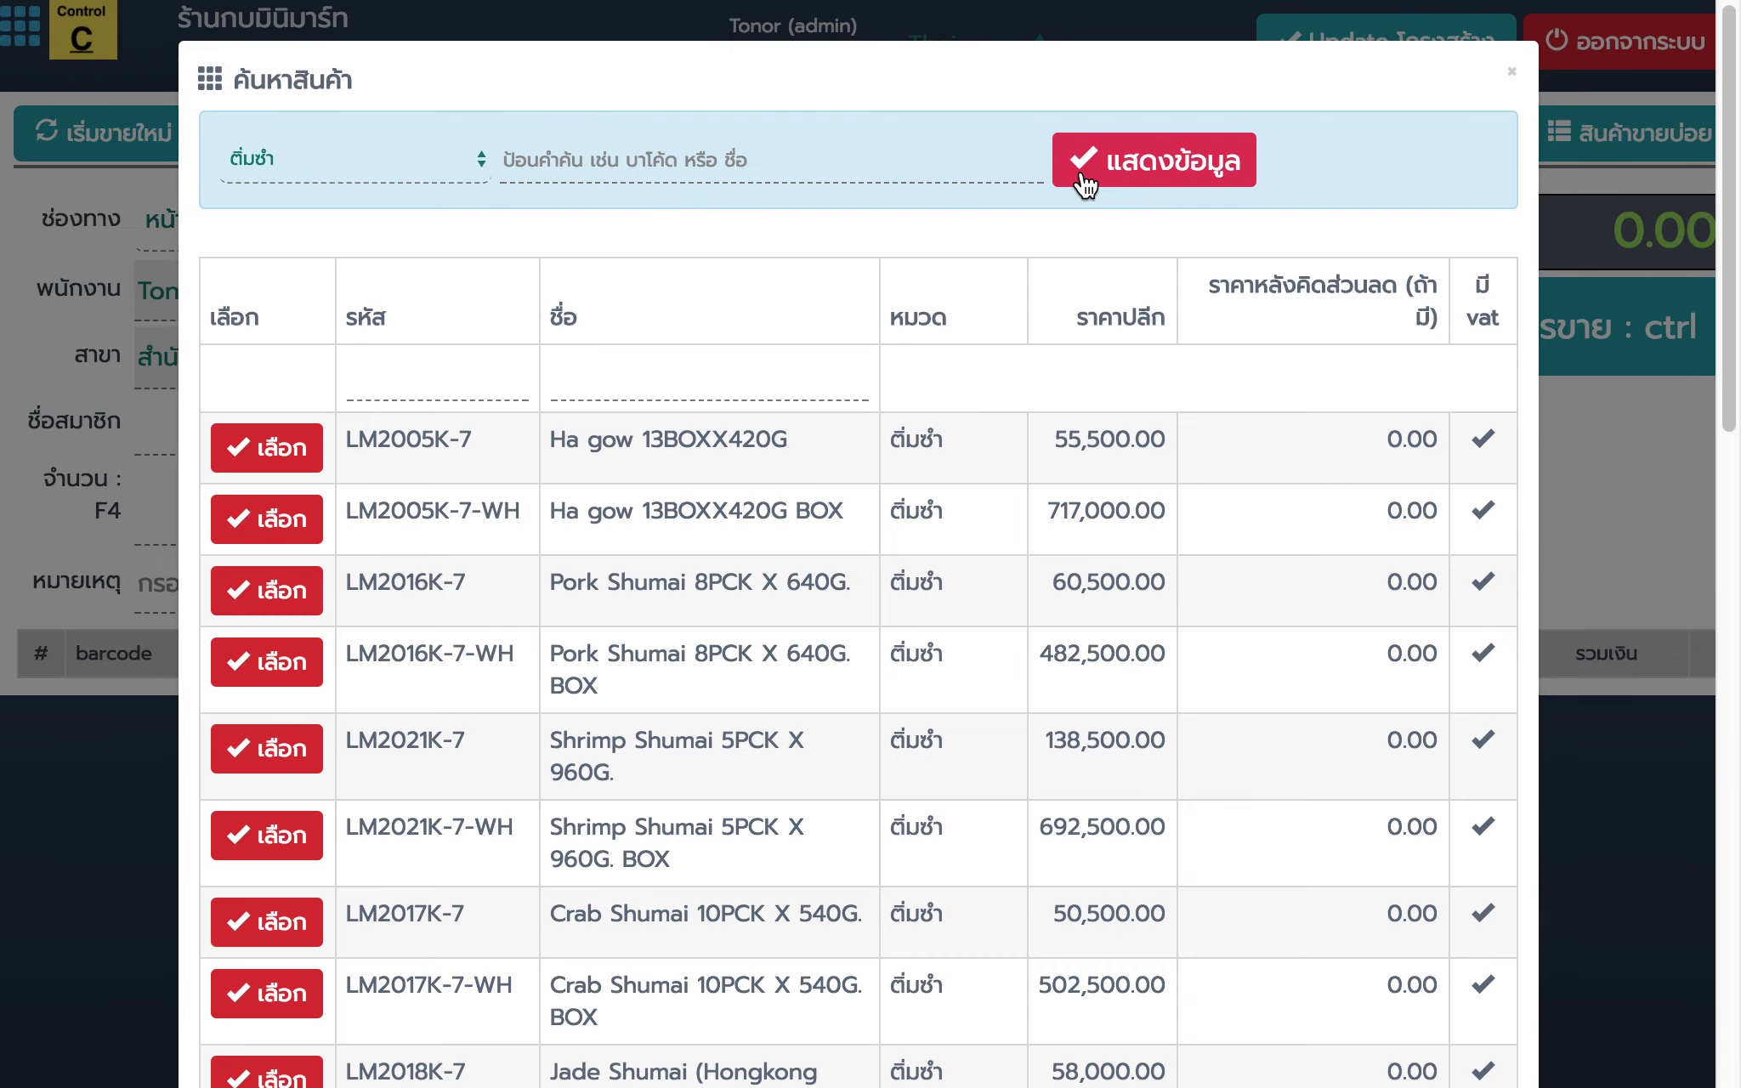
{"action": "left_click", "coordinate": [289, 455]}
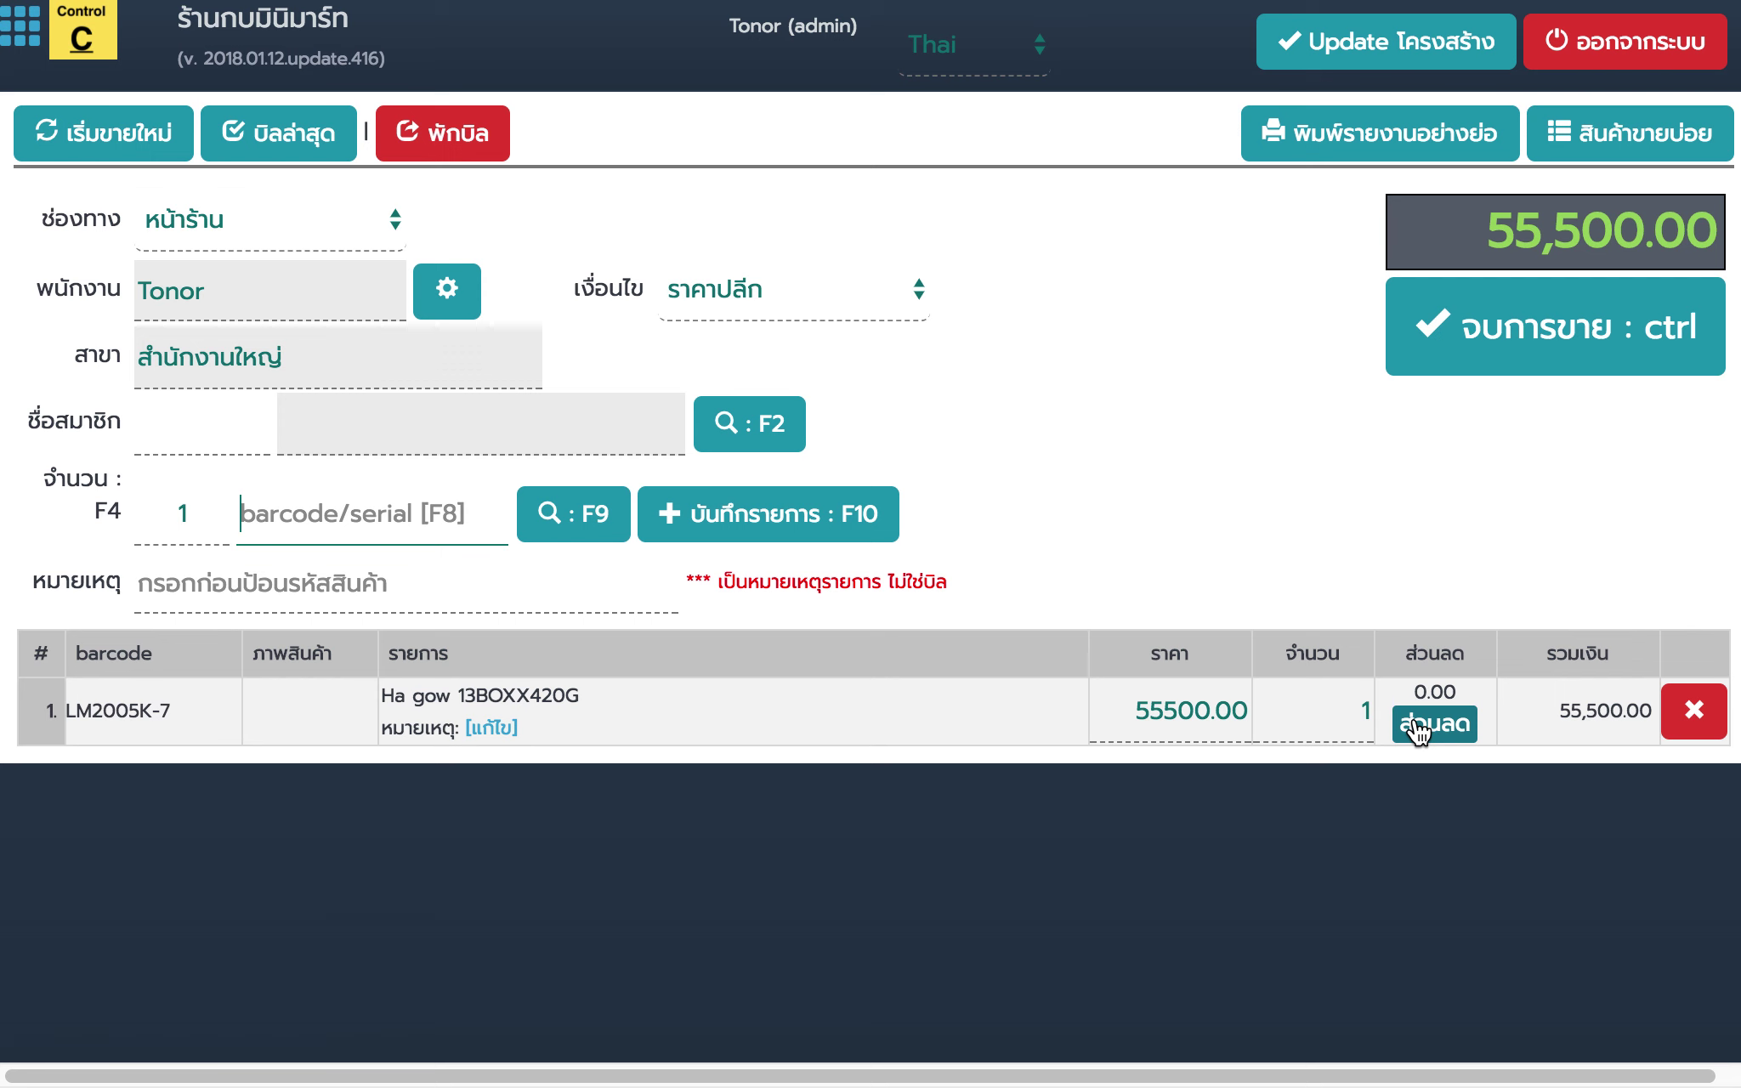
Step: Give the Ha gow bill line a percentage discount (ลดเป็น%) of 5 and save it
{"action": "left_click", "coordinate": [1414, 721]}
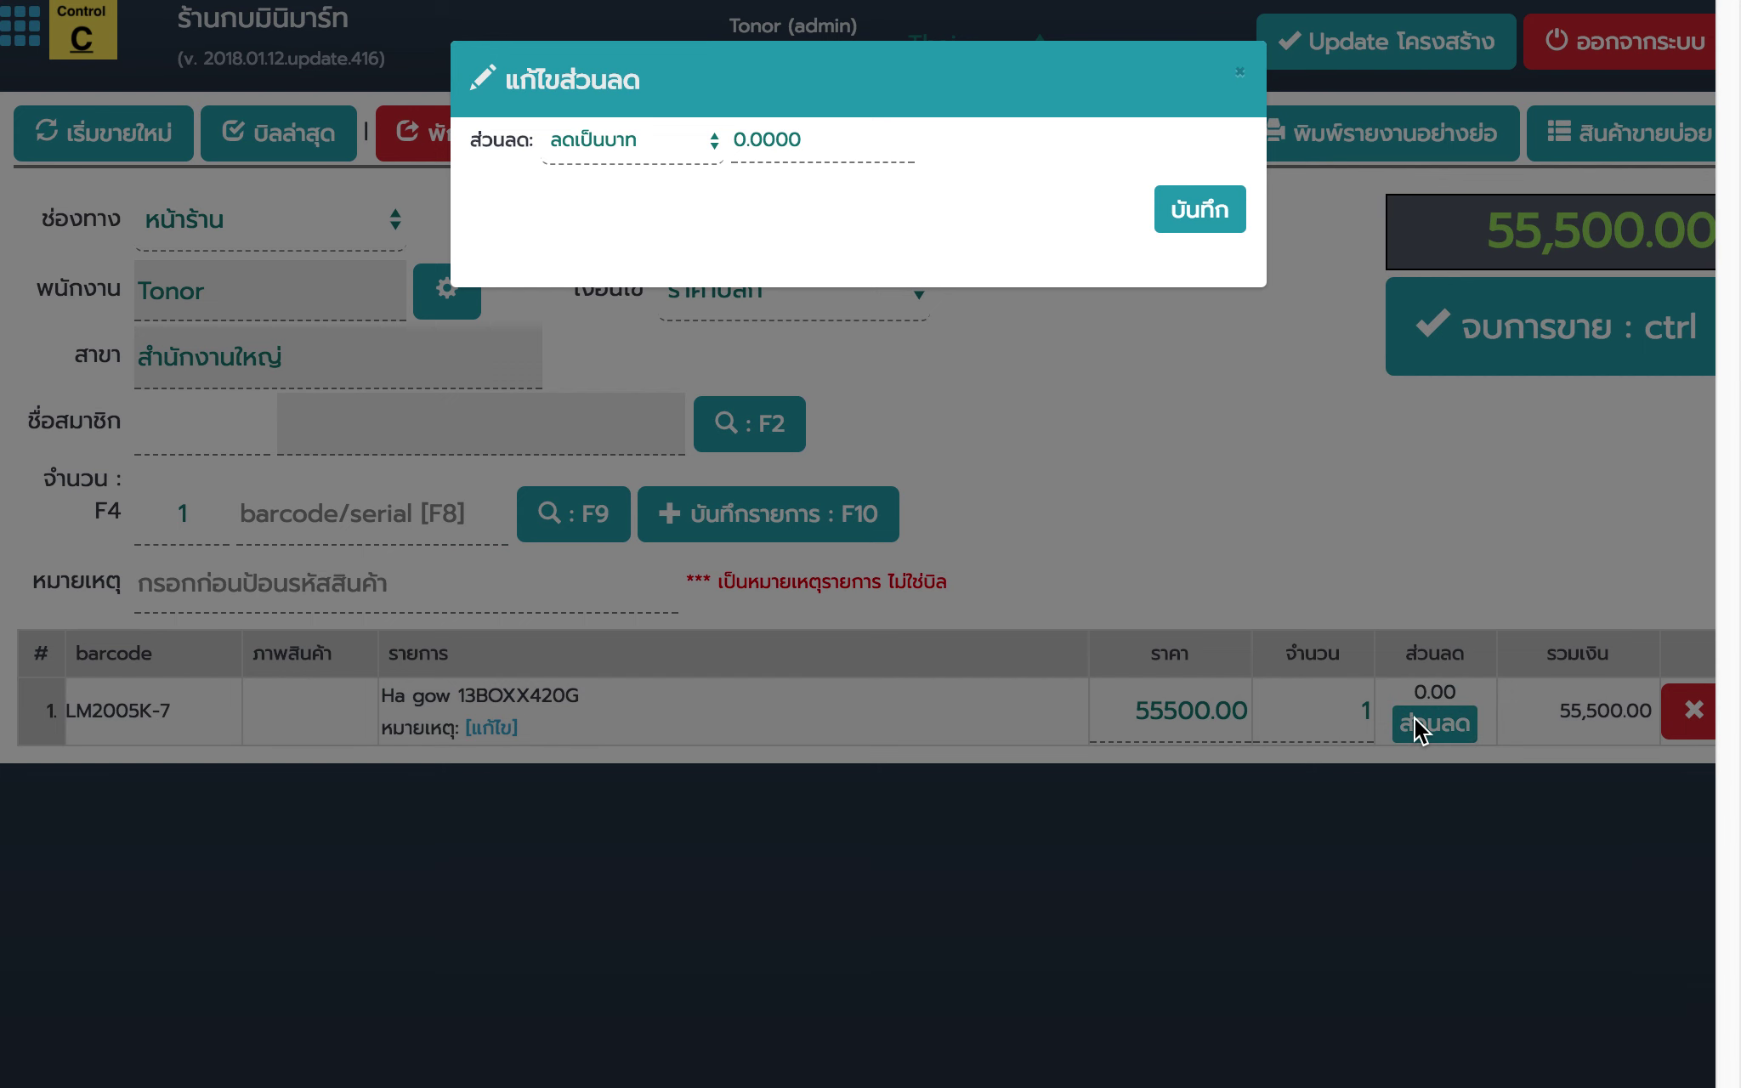
{"action": "left_click", "coordinate": [630, 145]}
{"action": "left_click", "coordinate": [635, 174]}
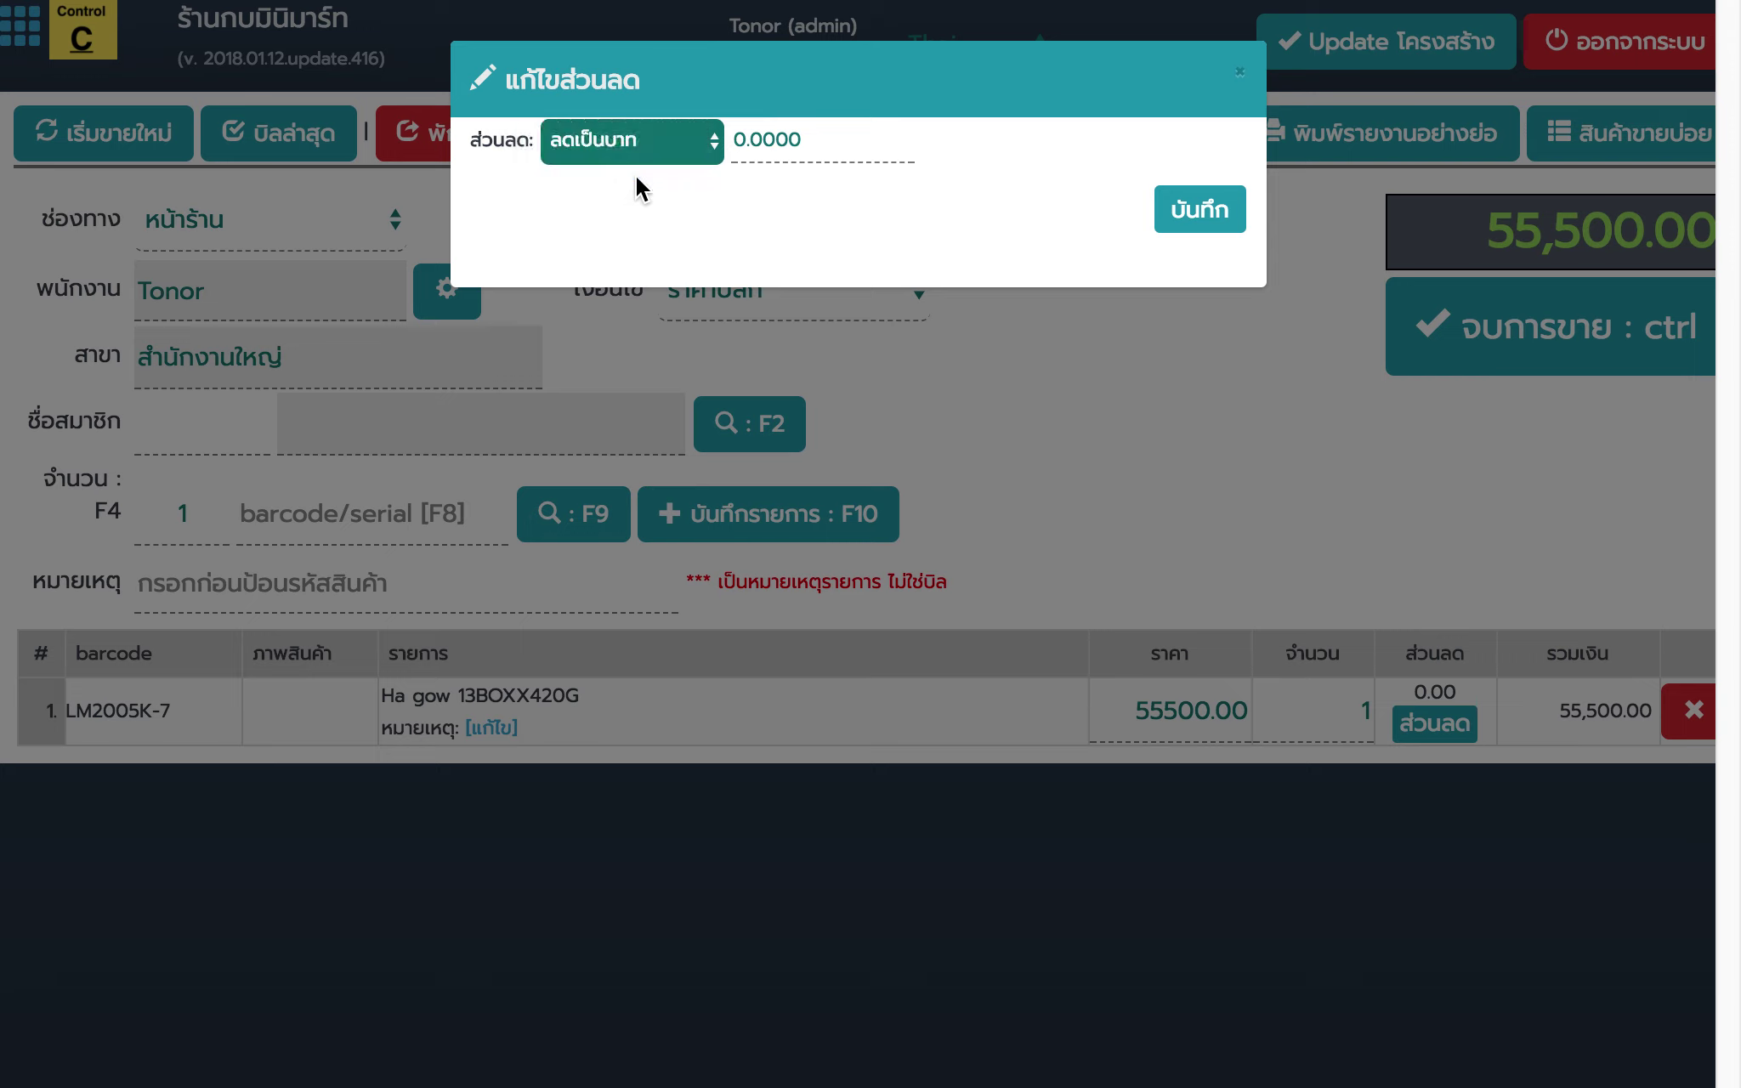
{"action": "left_click", "coordinate": [772, 147]}
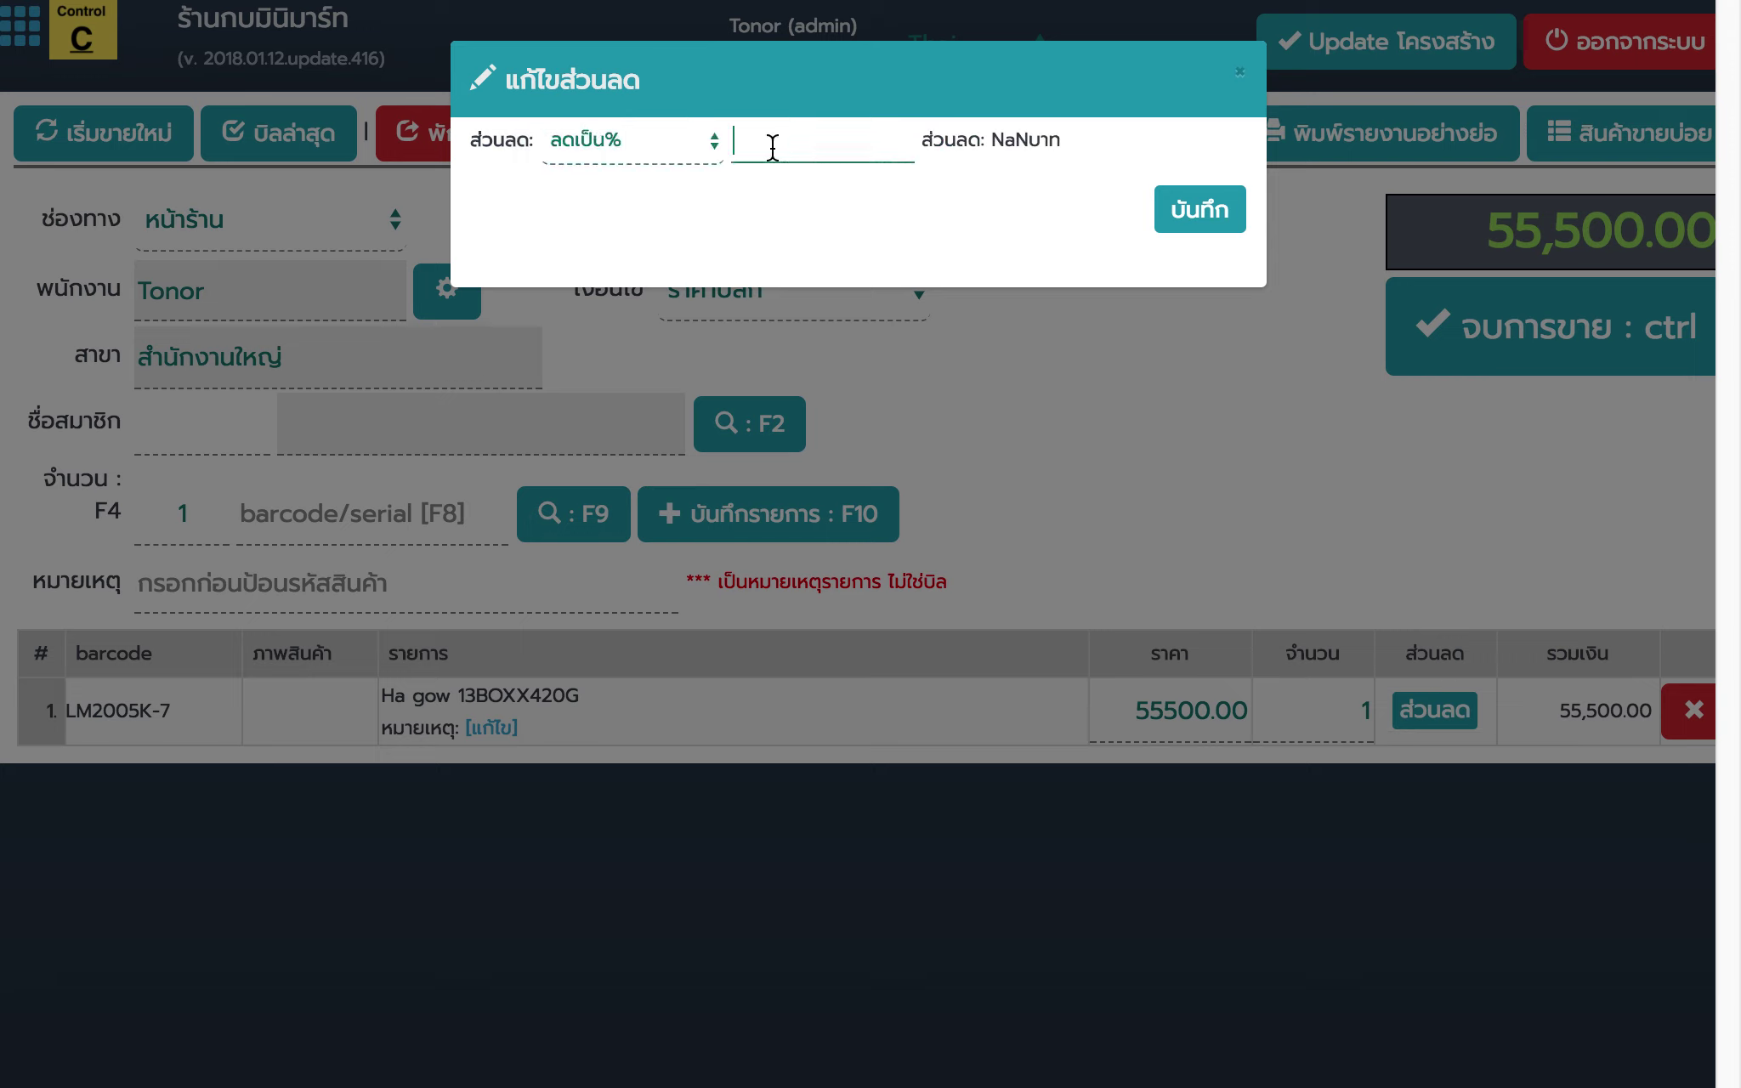
{"action": "type", "text": "5"}
{"action": "left_click", "coordinate": [965, 179]}
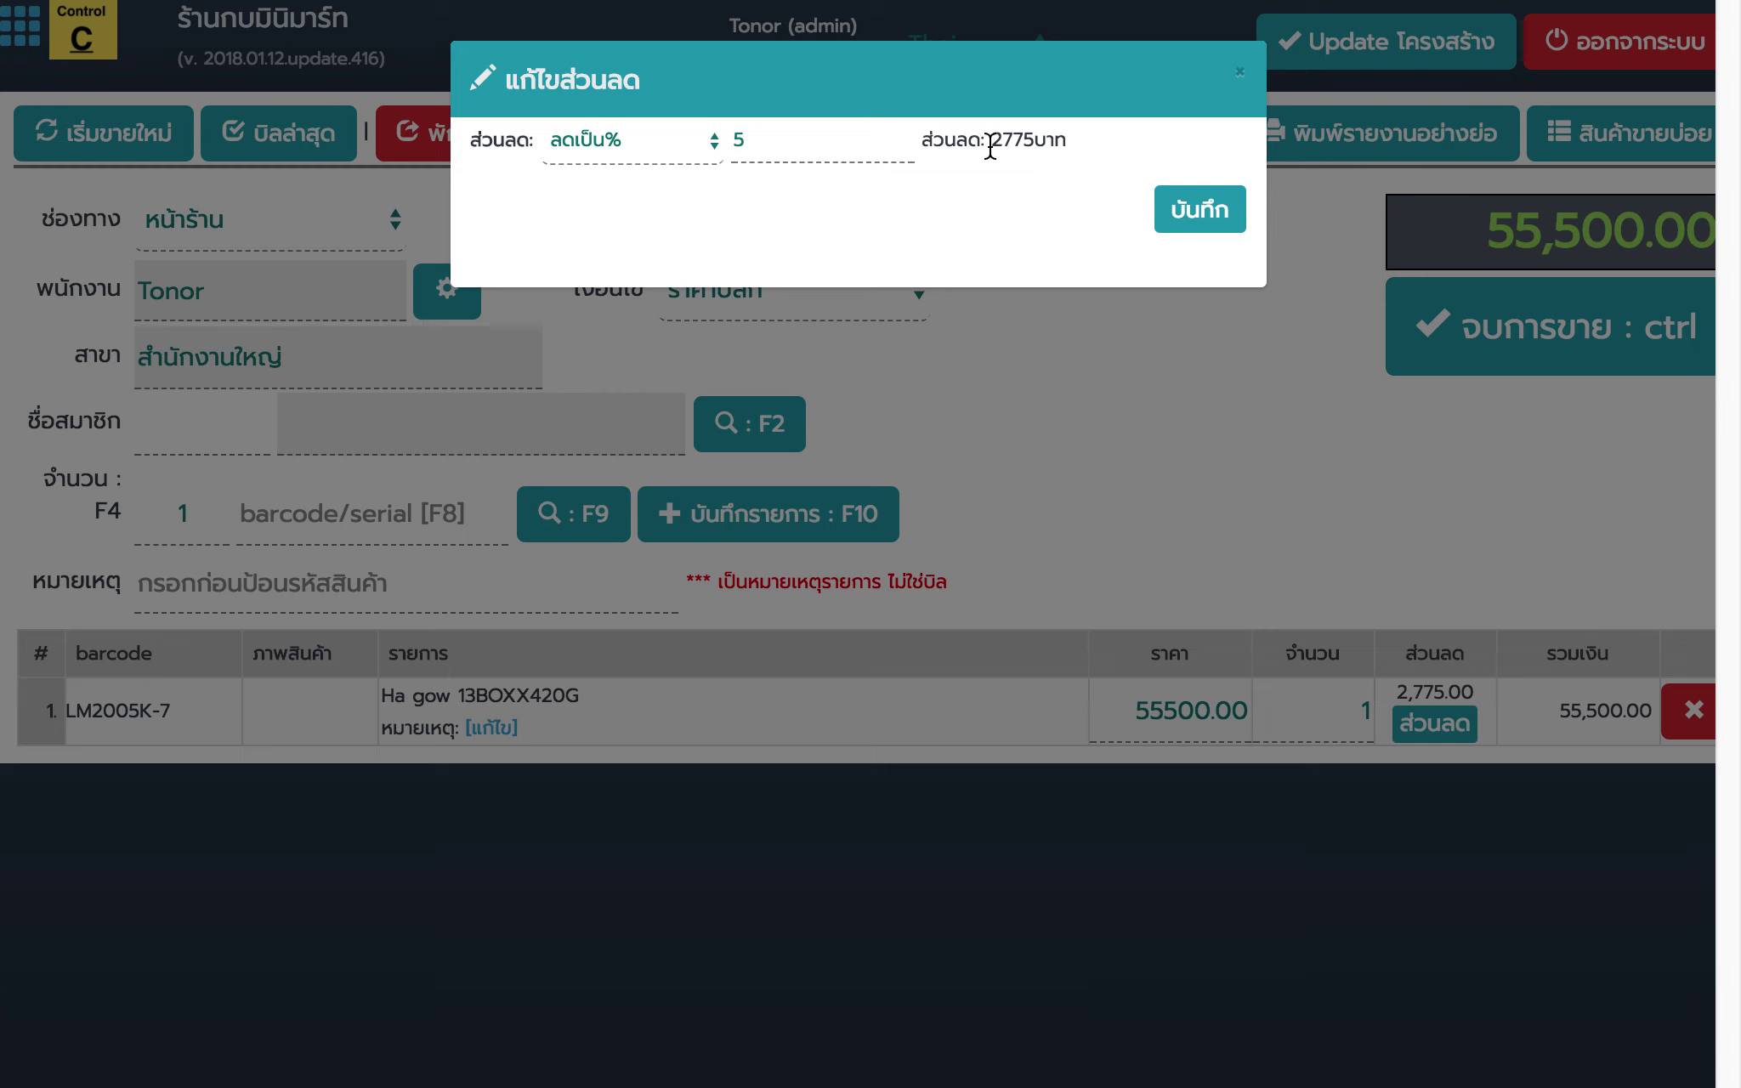
{"action": "left_click", "coordinate": [1174, 210]}
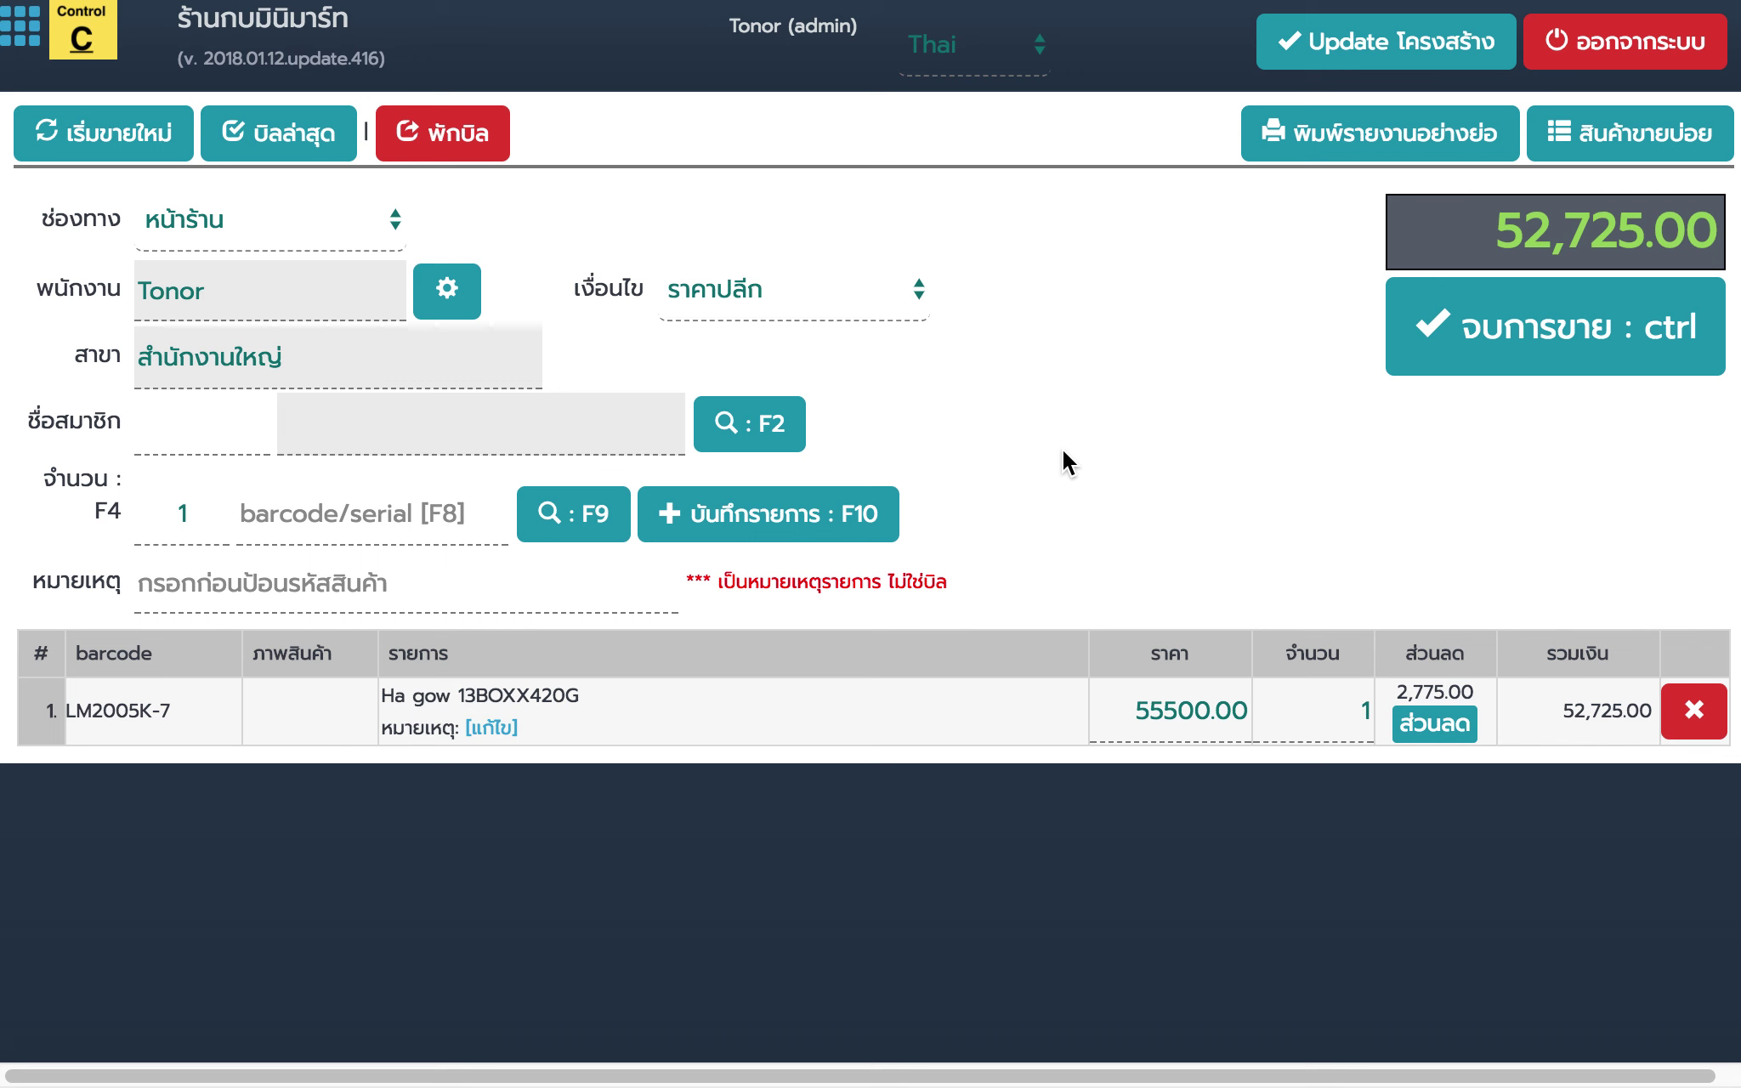
Step: Open the product ไมโลแอดทิฟ-บี 35กรัม for editing from the product list
{"action": "left_click", "coordinate": [26, 49]}
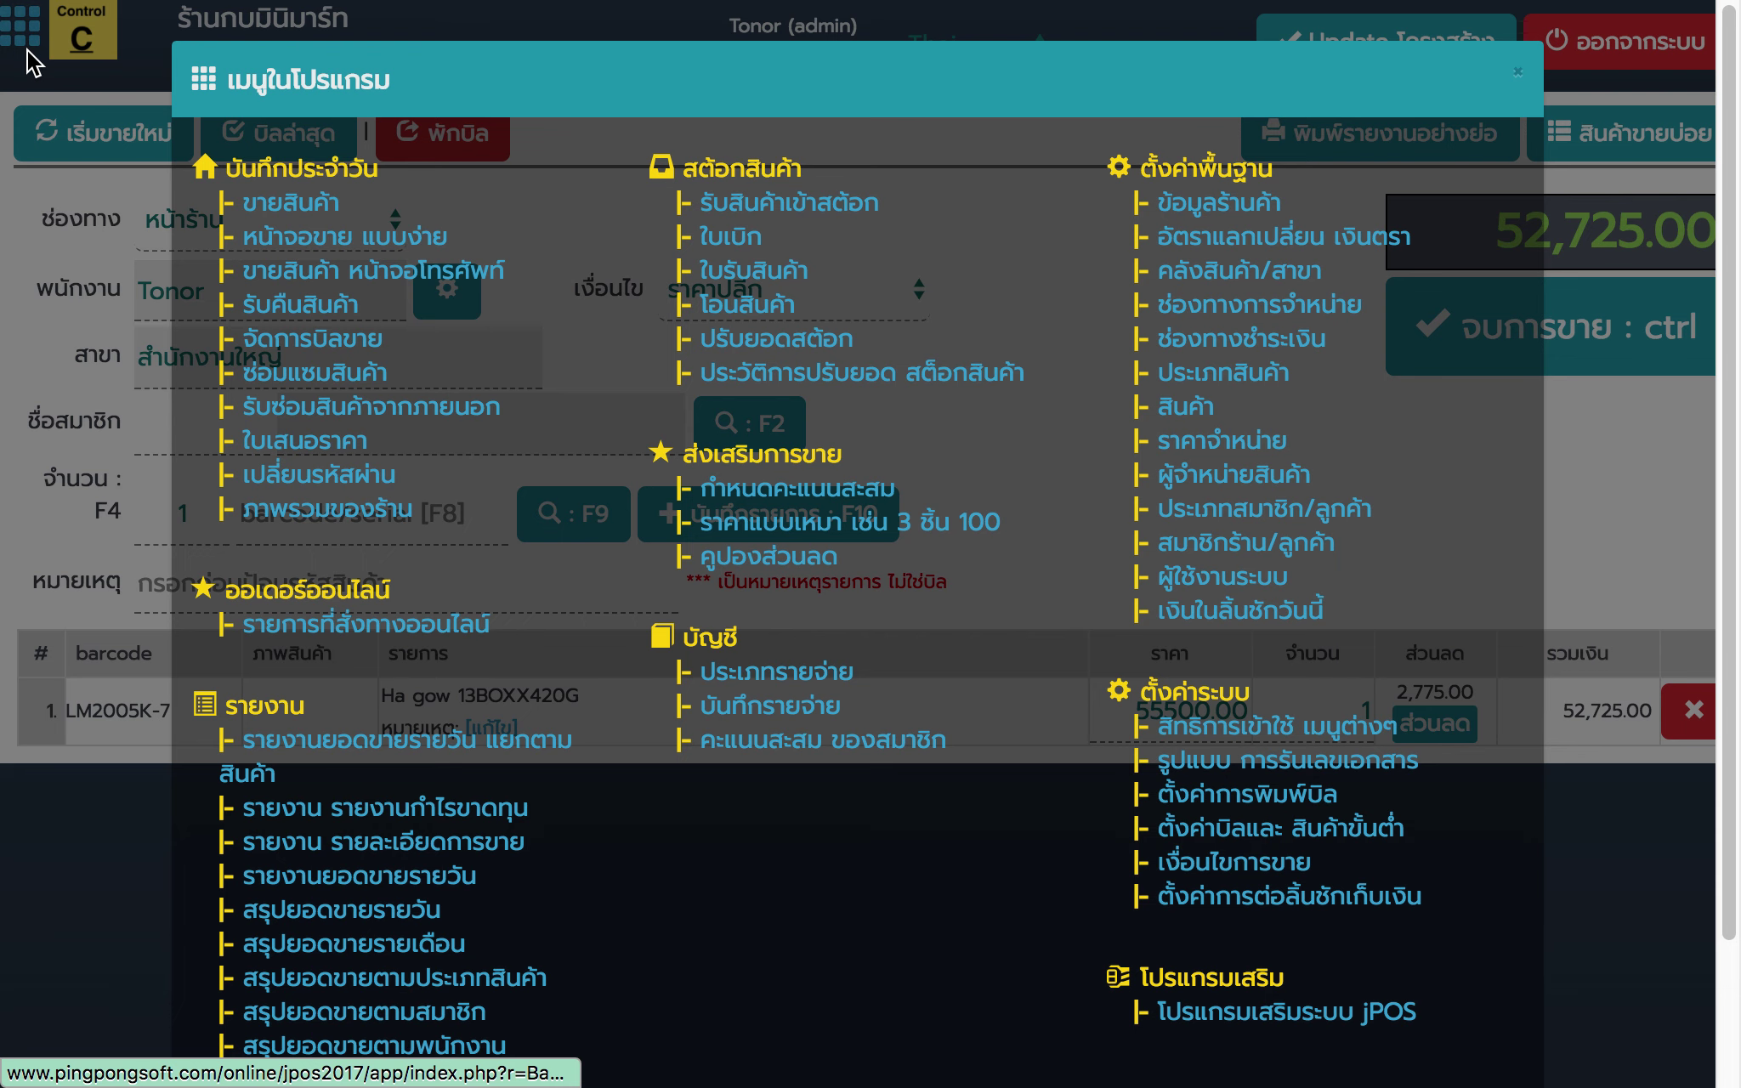
{"action": "left_click", "coordinate": [1172, 416]}
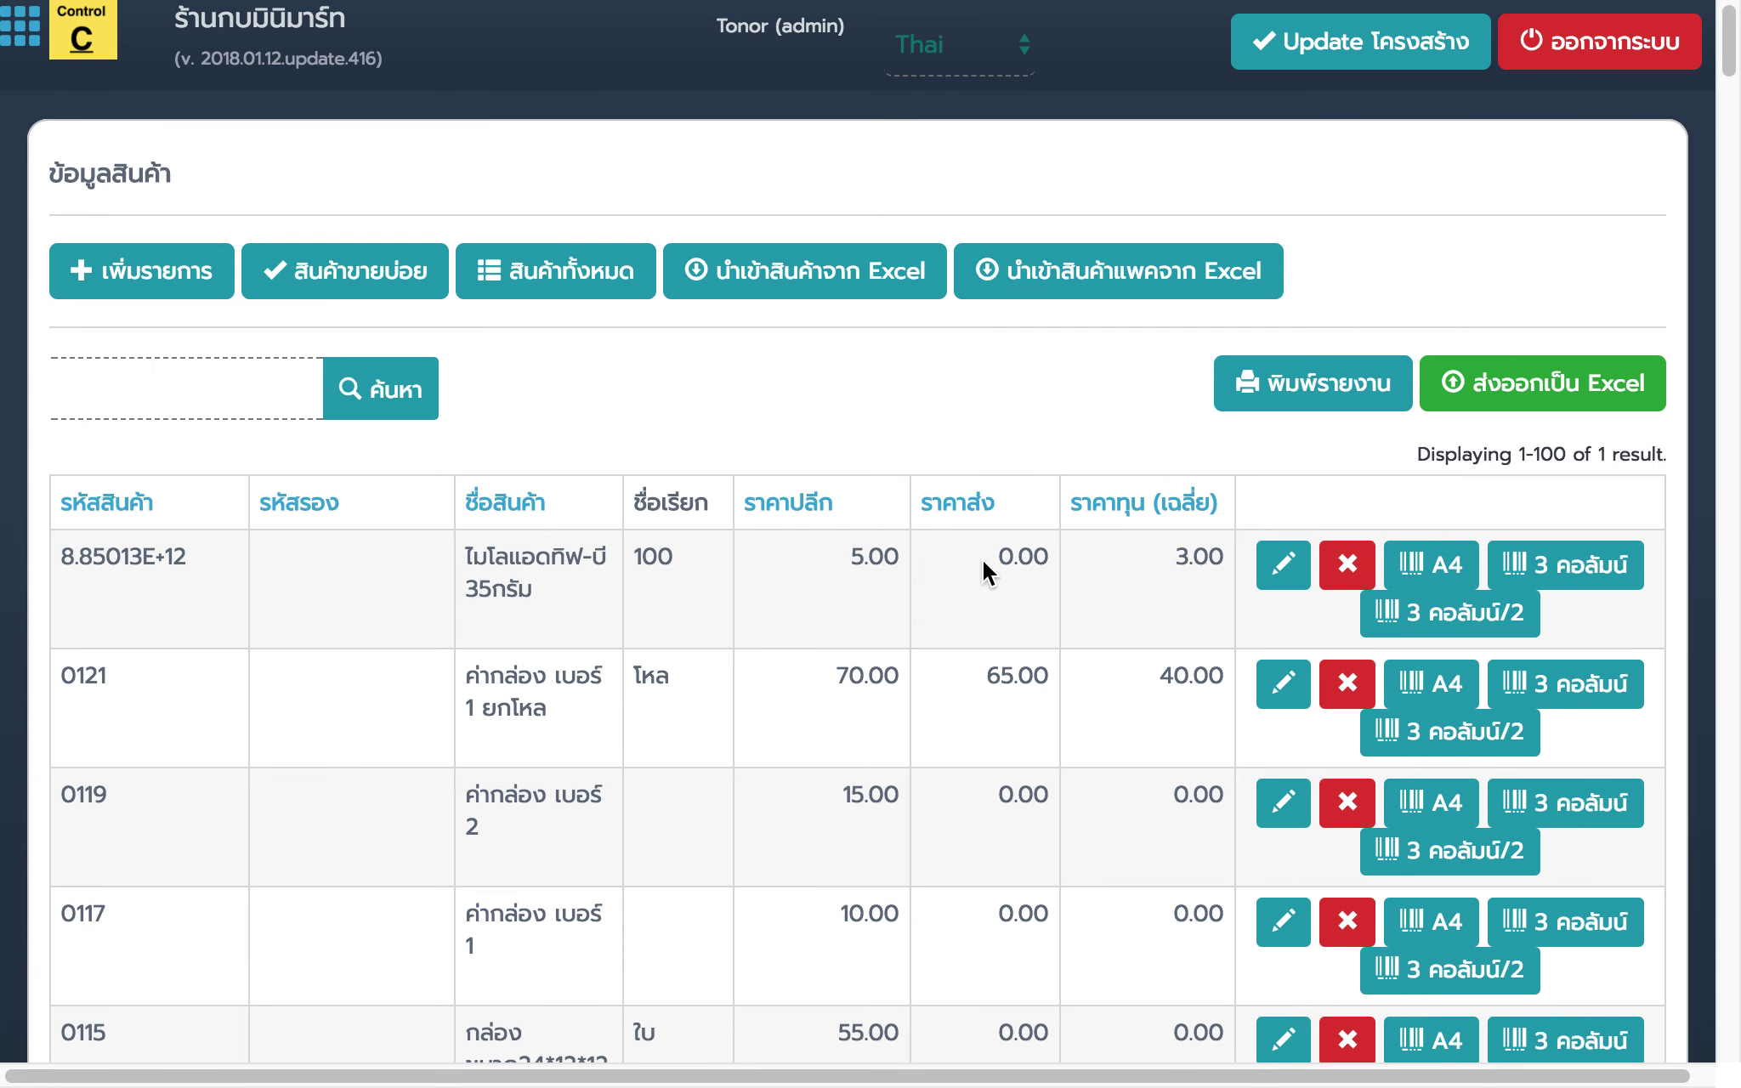
{"action": "left_click", "coordinate": [1277, 578]}
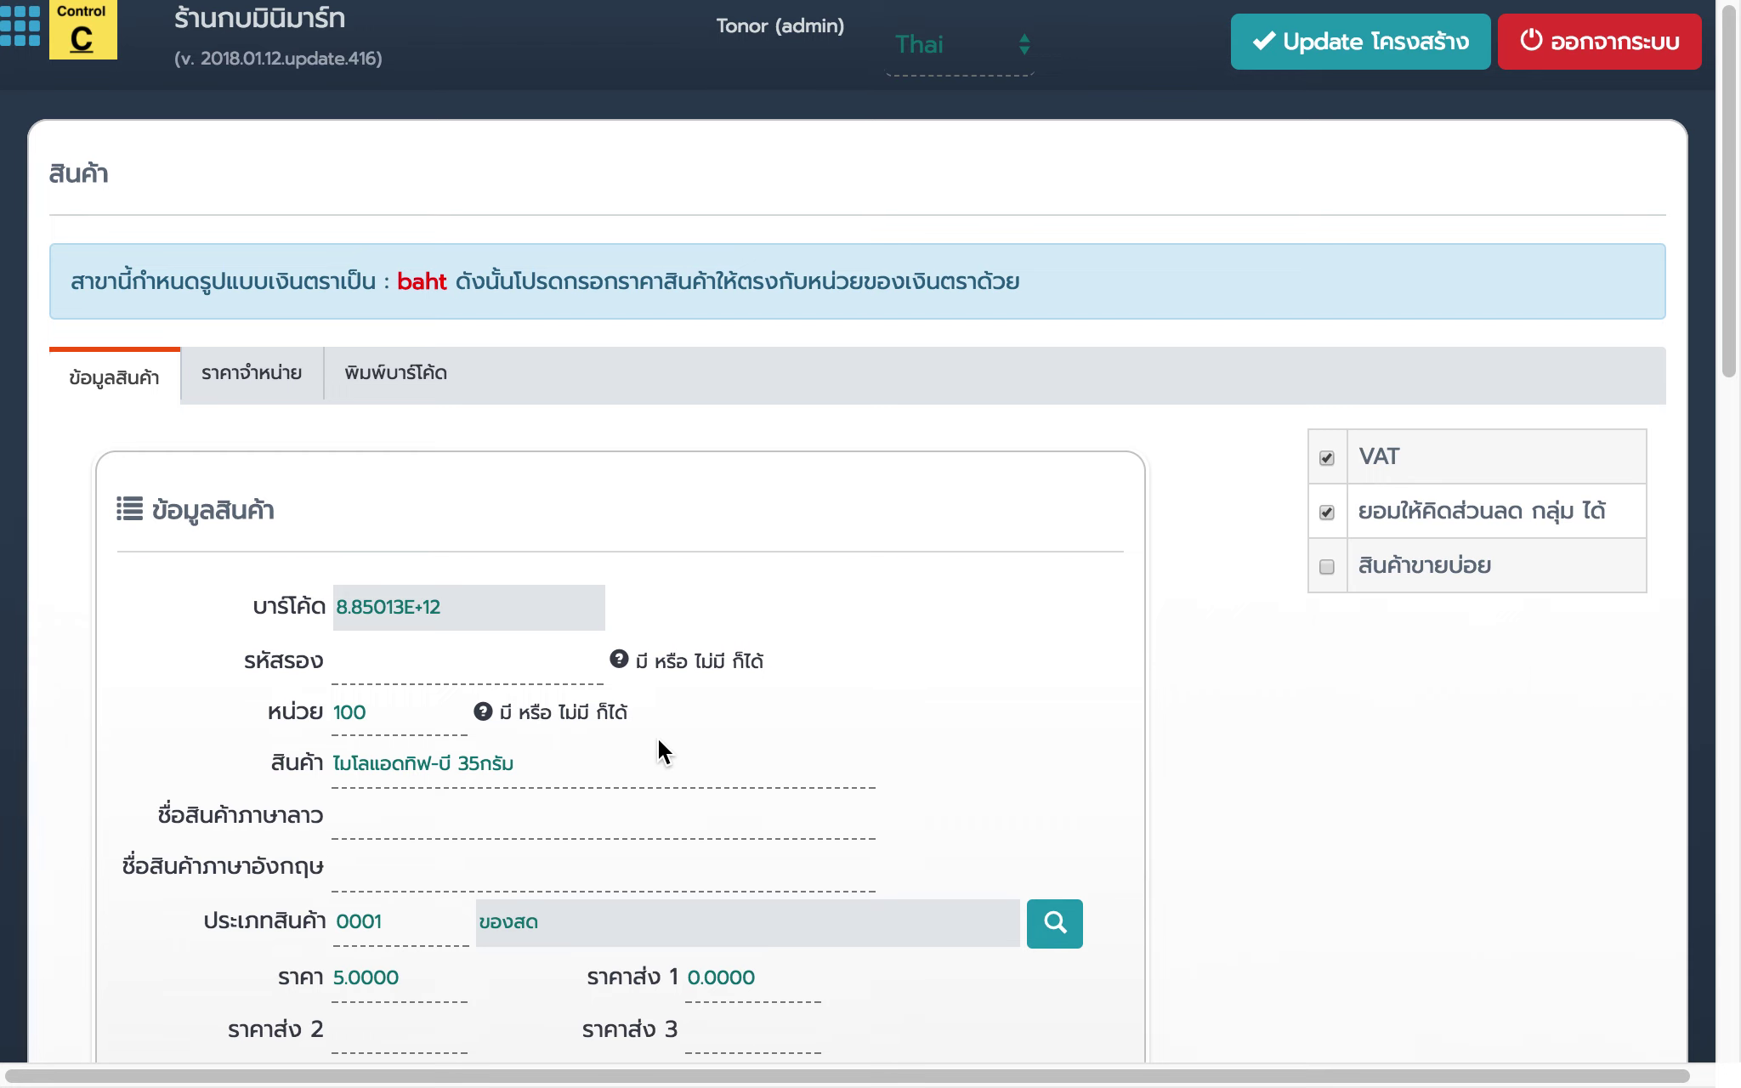
{"action": "scroll", "coordinate": [657, 737], "scroll_direction": "down", "scroll_amount": 8}
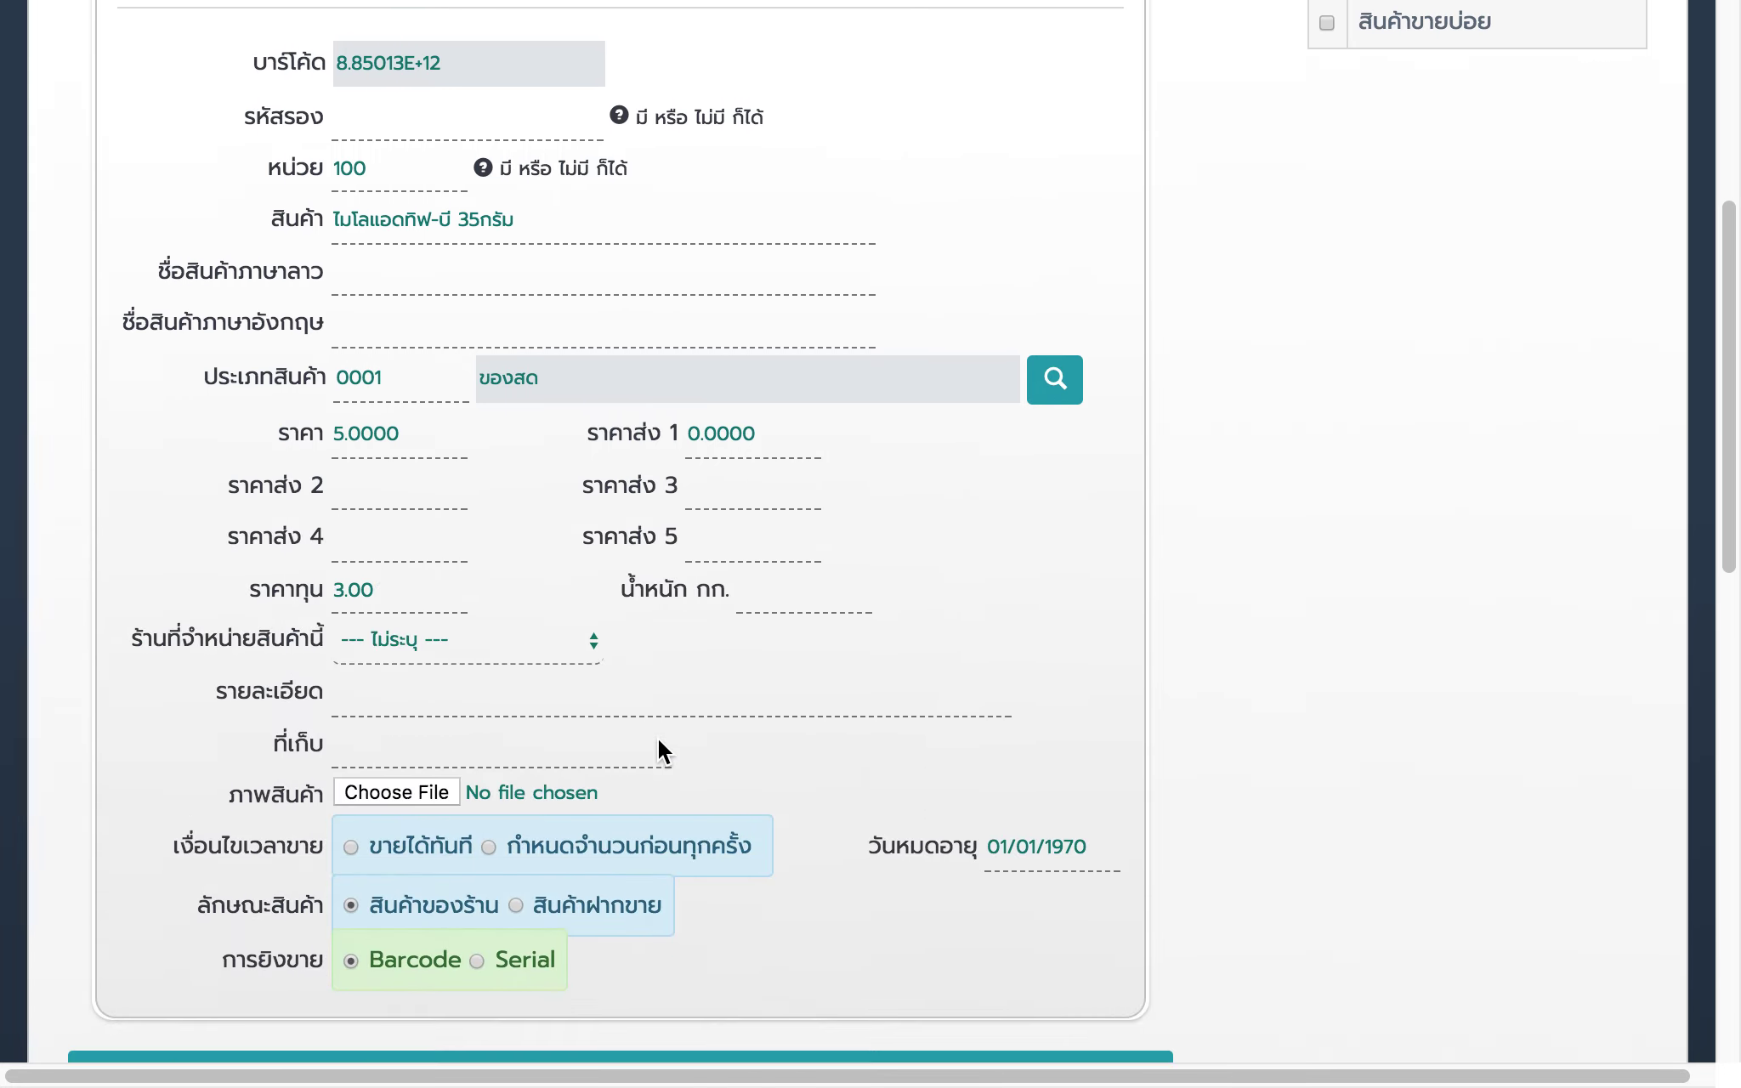
Step: Set the product's wholesale price 1 (ราคาส่ง 1) to 45000 and wholesale price 2 (ราคาส่ง 2) to 40000
{"action": "left_click", "coordinate": [431, 342]}
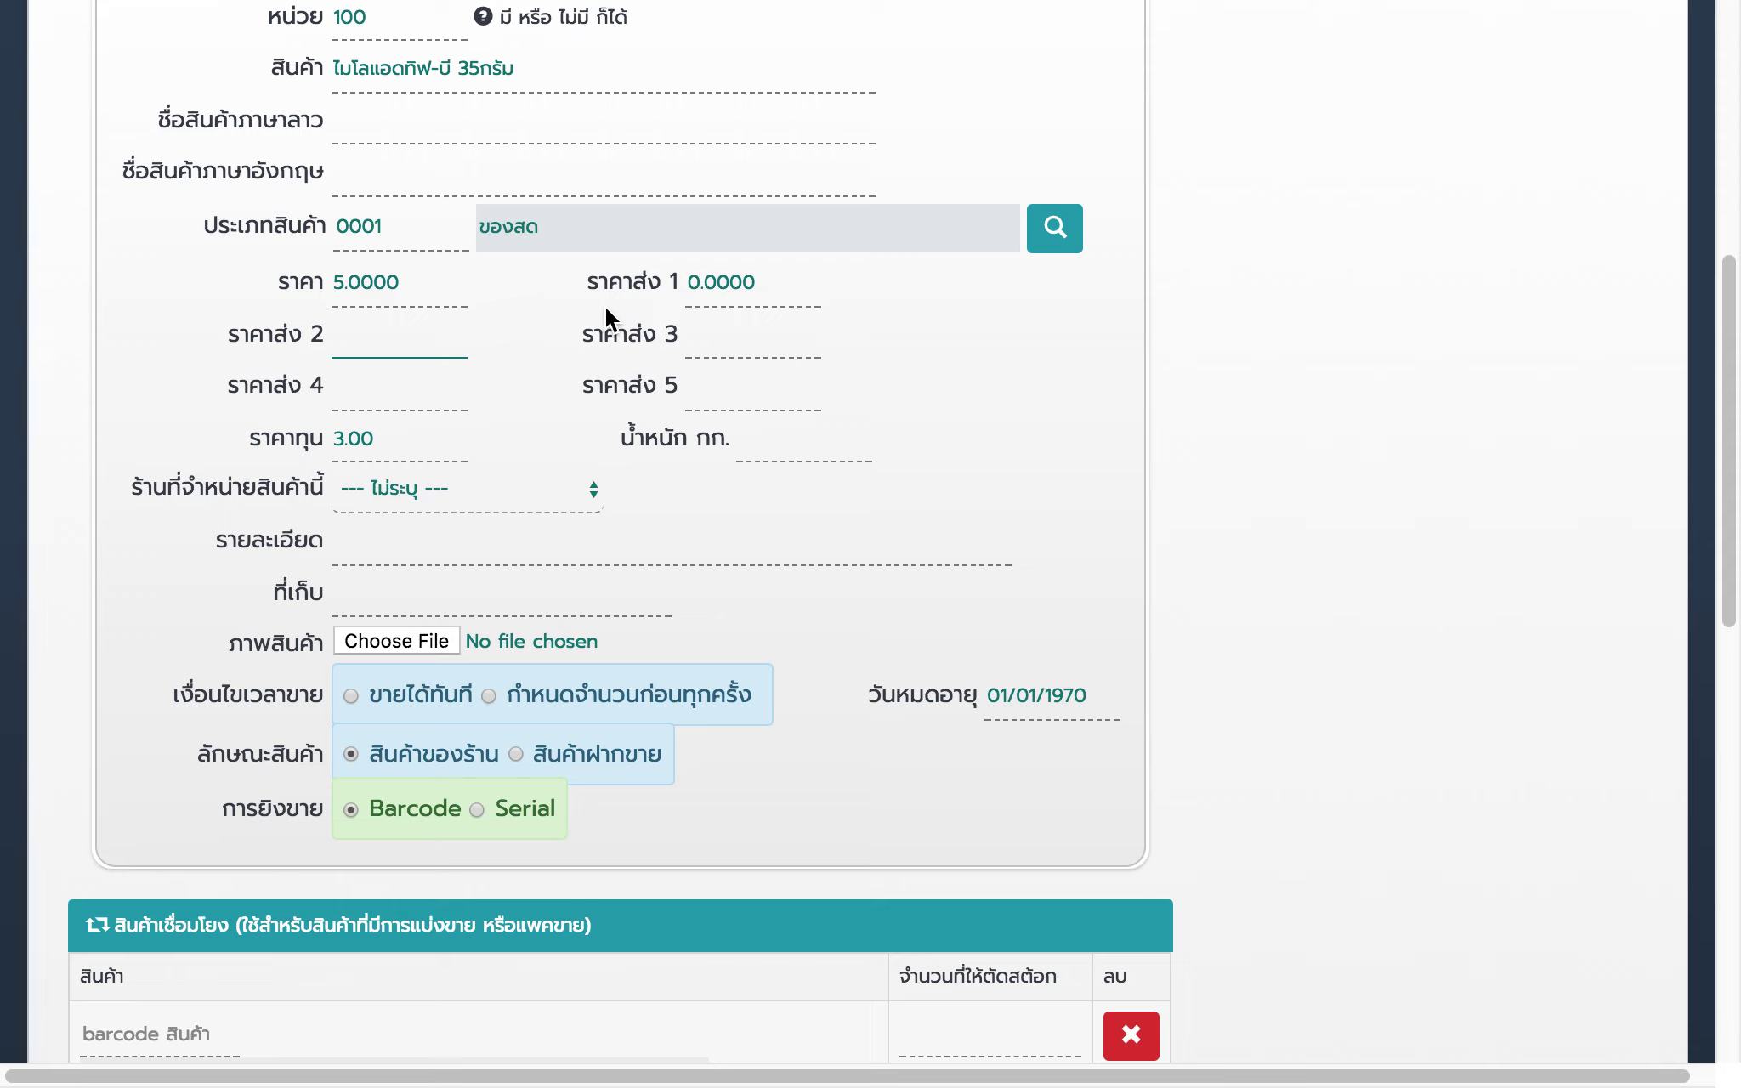
{"action": "left_click", "coordinate": [705, 283]}
{"action": "double_click", "coordinate": [705, 283]}
{"action": "type", "text": "45000"}
{"action": "key", "text": "Tab"}
{"action": "type", "text": "40000"}
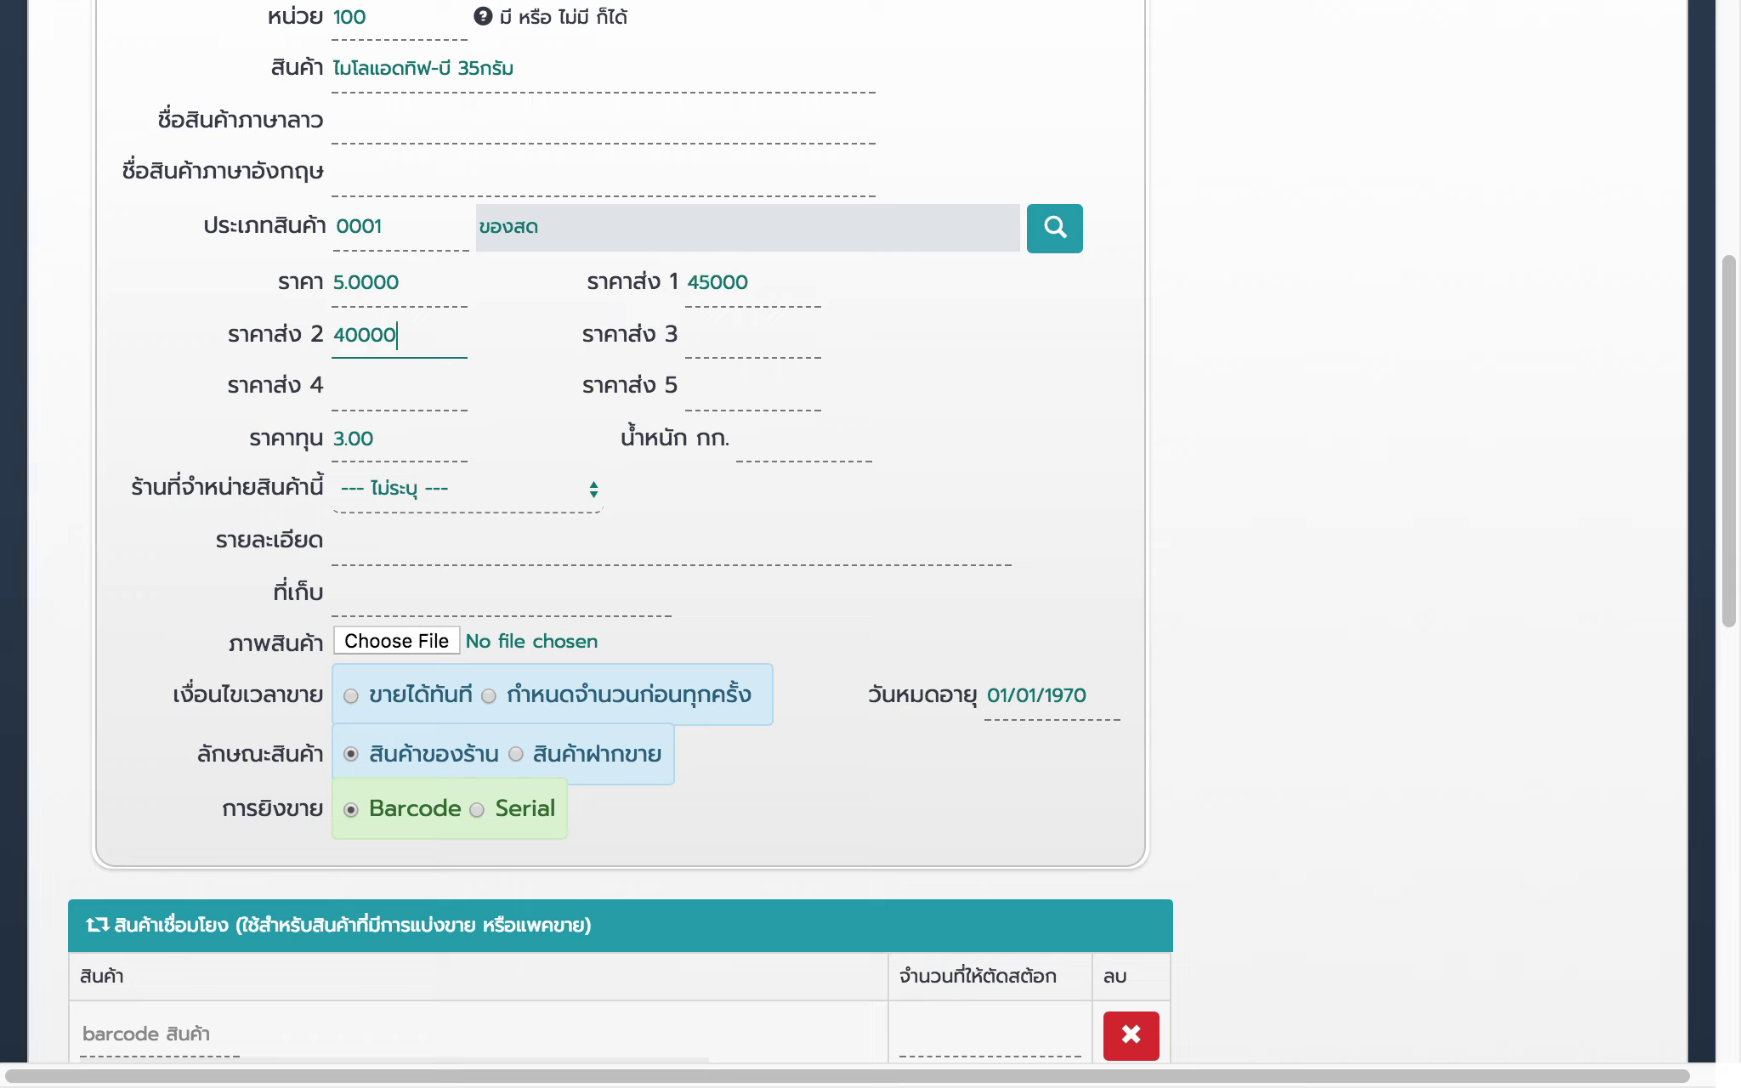
{"action": "left_click", "coordinate": [831, 534]}
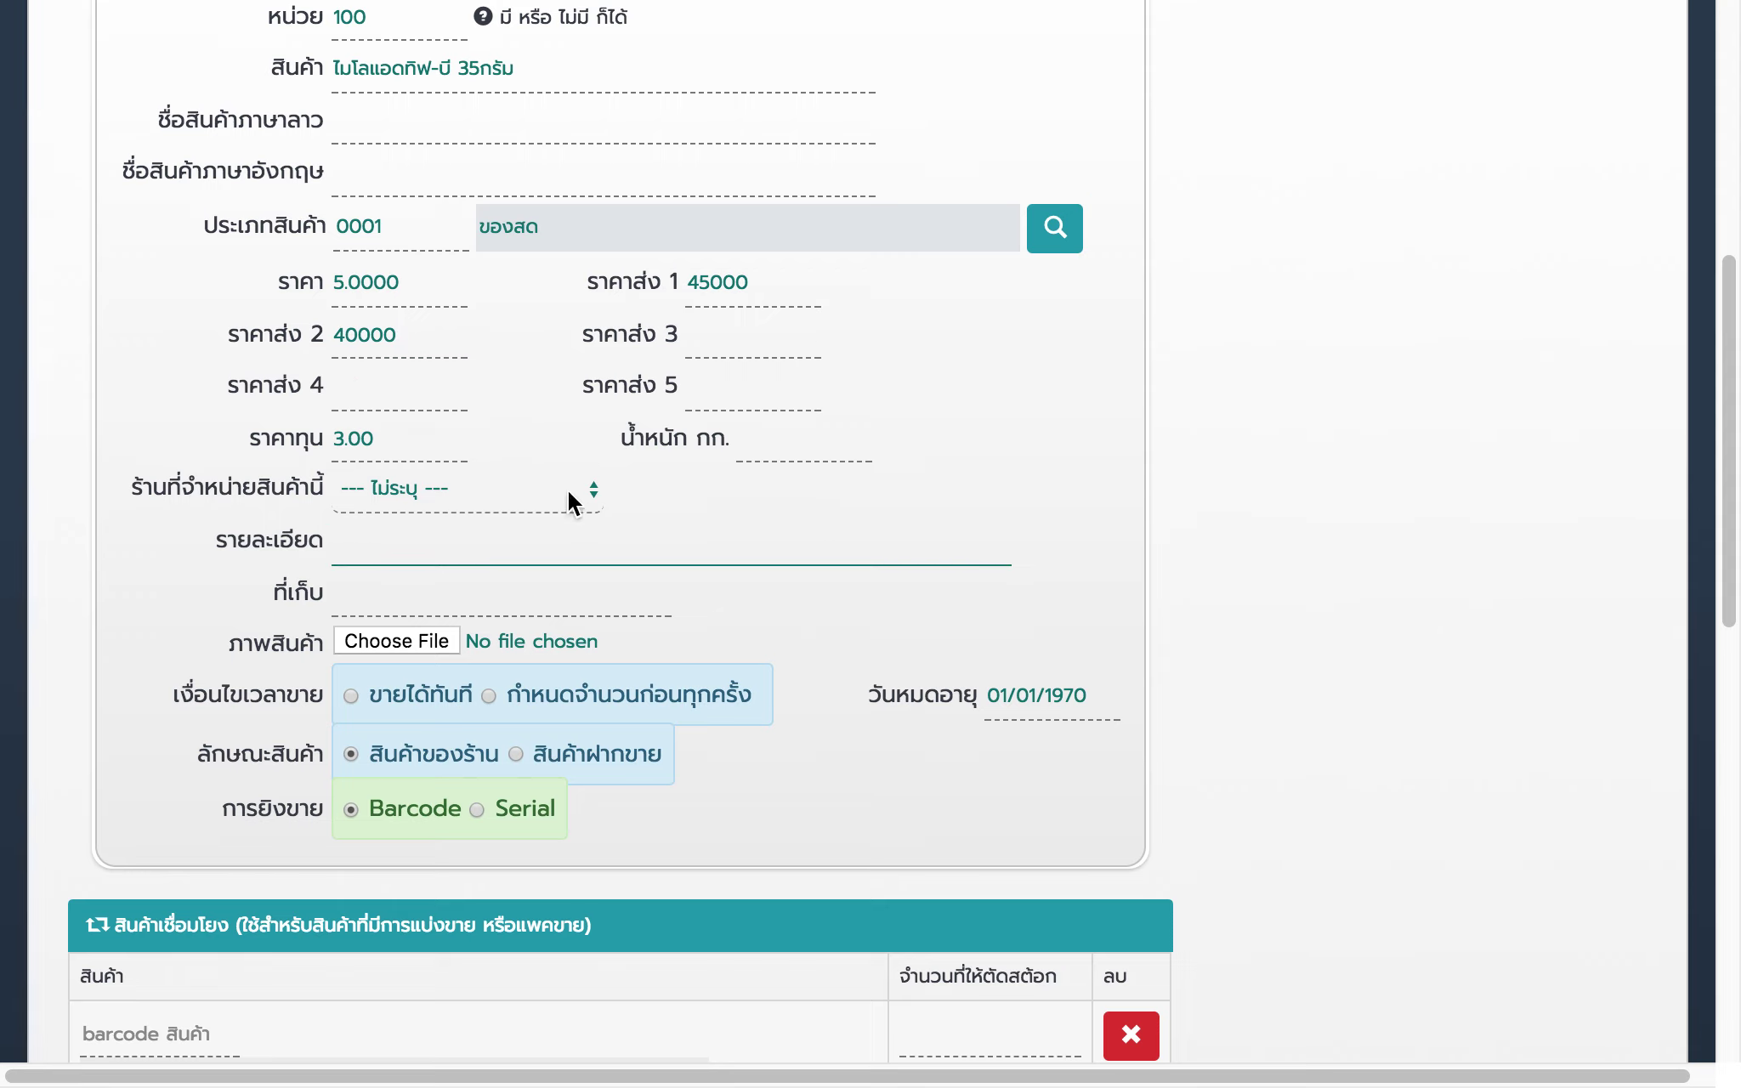
Step: Save the edited product record for ไมโลแอดทิฟ-บี 35กรัม
{"action": "scroll", "coordinate": [668, 556], "scroll_direction": "down", "scroll_amount": 10}
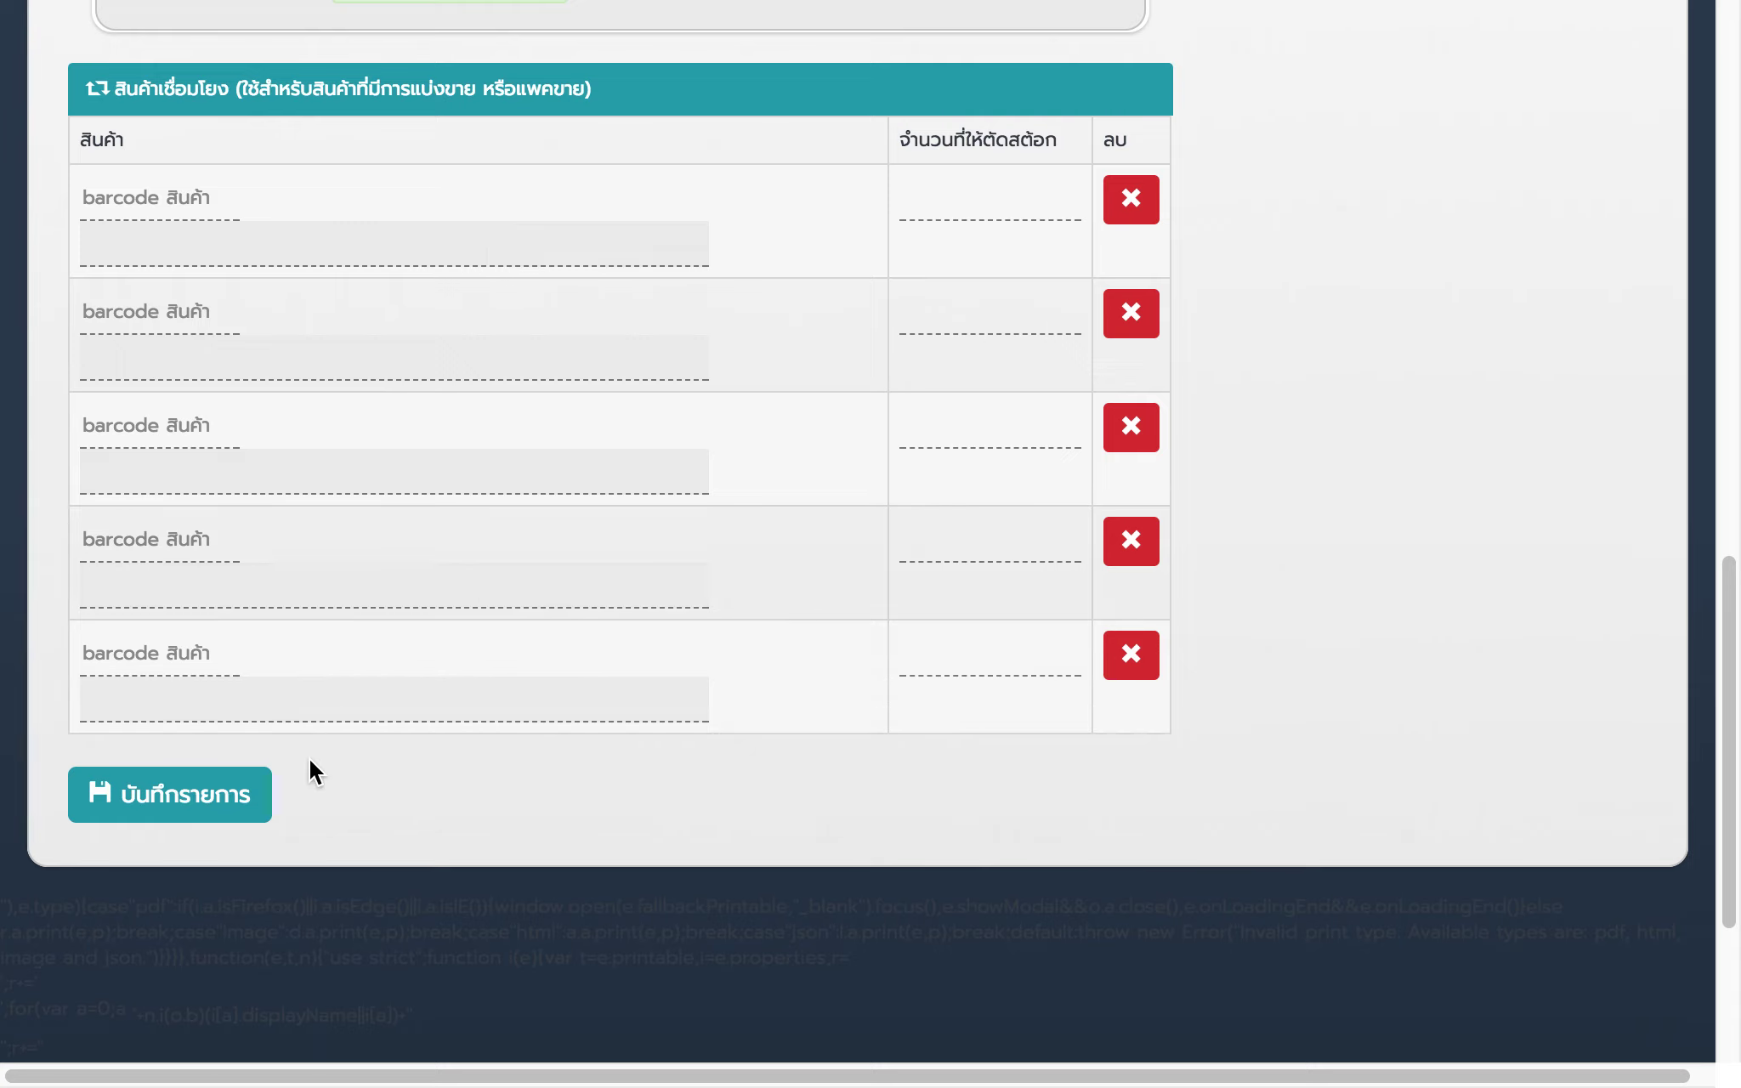
{"action": "key", "text": "ctrl+minus"}
{"action": "key", "text": "ctrl+minus"}
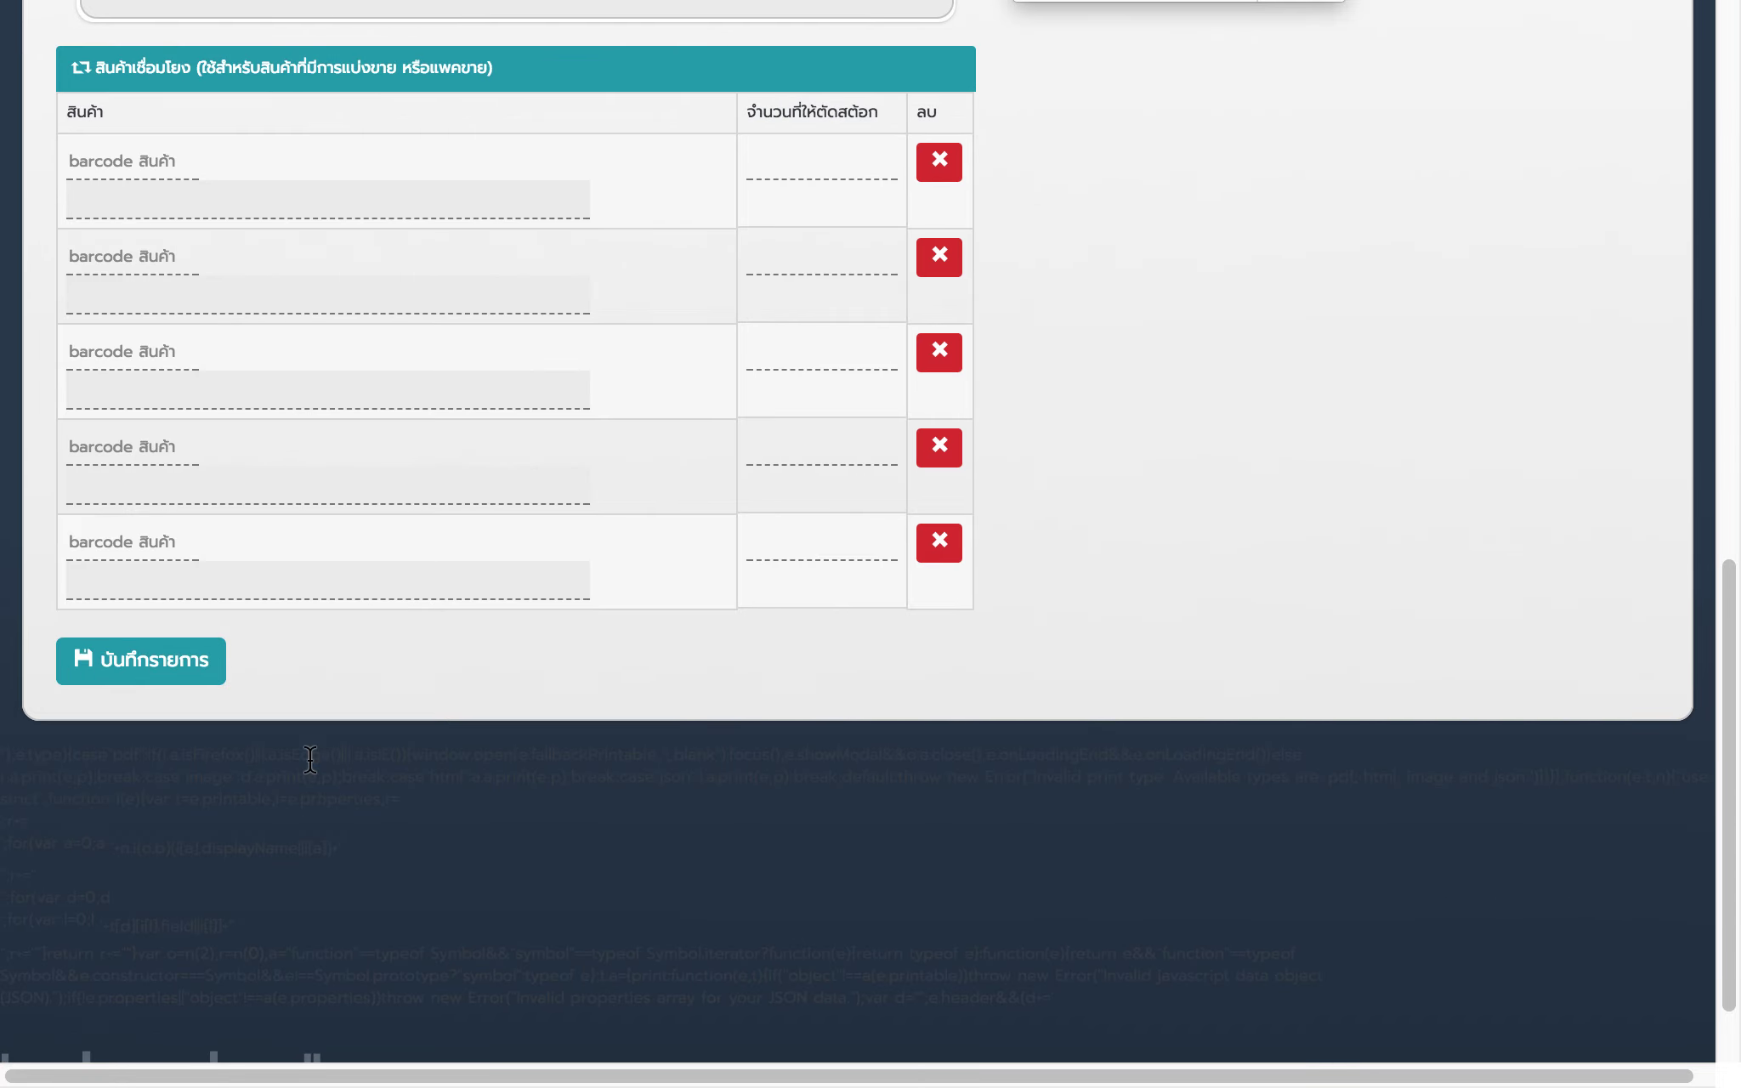
{"action": "key", "text": "ctrl+plus"}
{"action": "key", "text": "ctrl+plus"}
{"action": "left_click", "coordinate": [242, 851]}
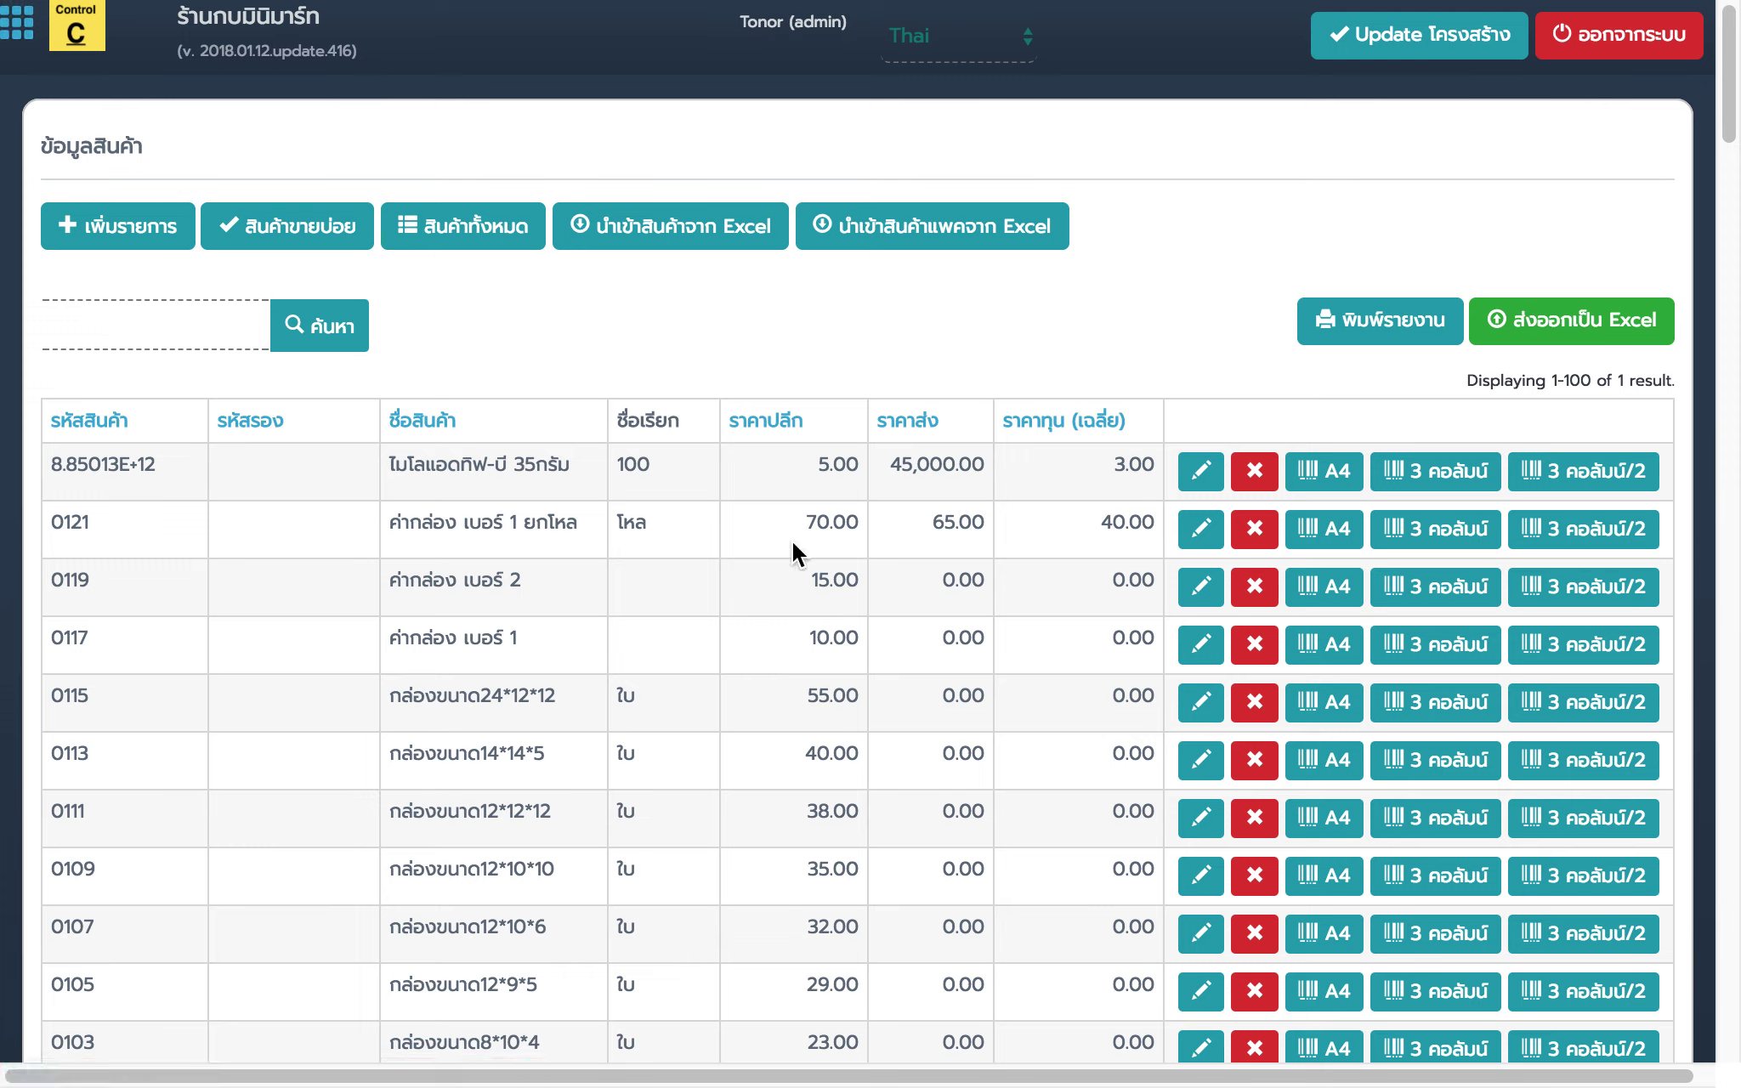
Step: Open product 0121 (ค่ากล่อง เบอร์ 1 ยกโหล) to examine its wholesale price levels
{"action": "left_click", "coordinate": [1200, 530]}
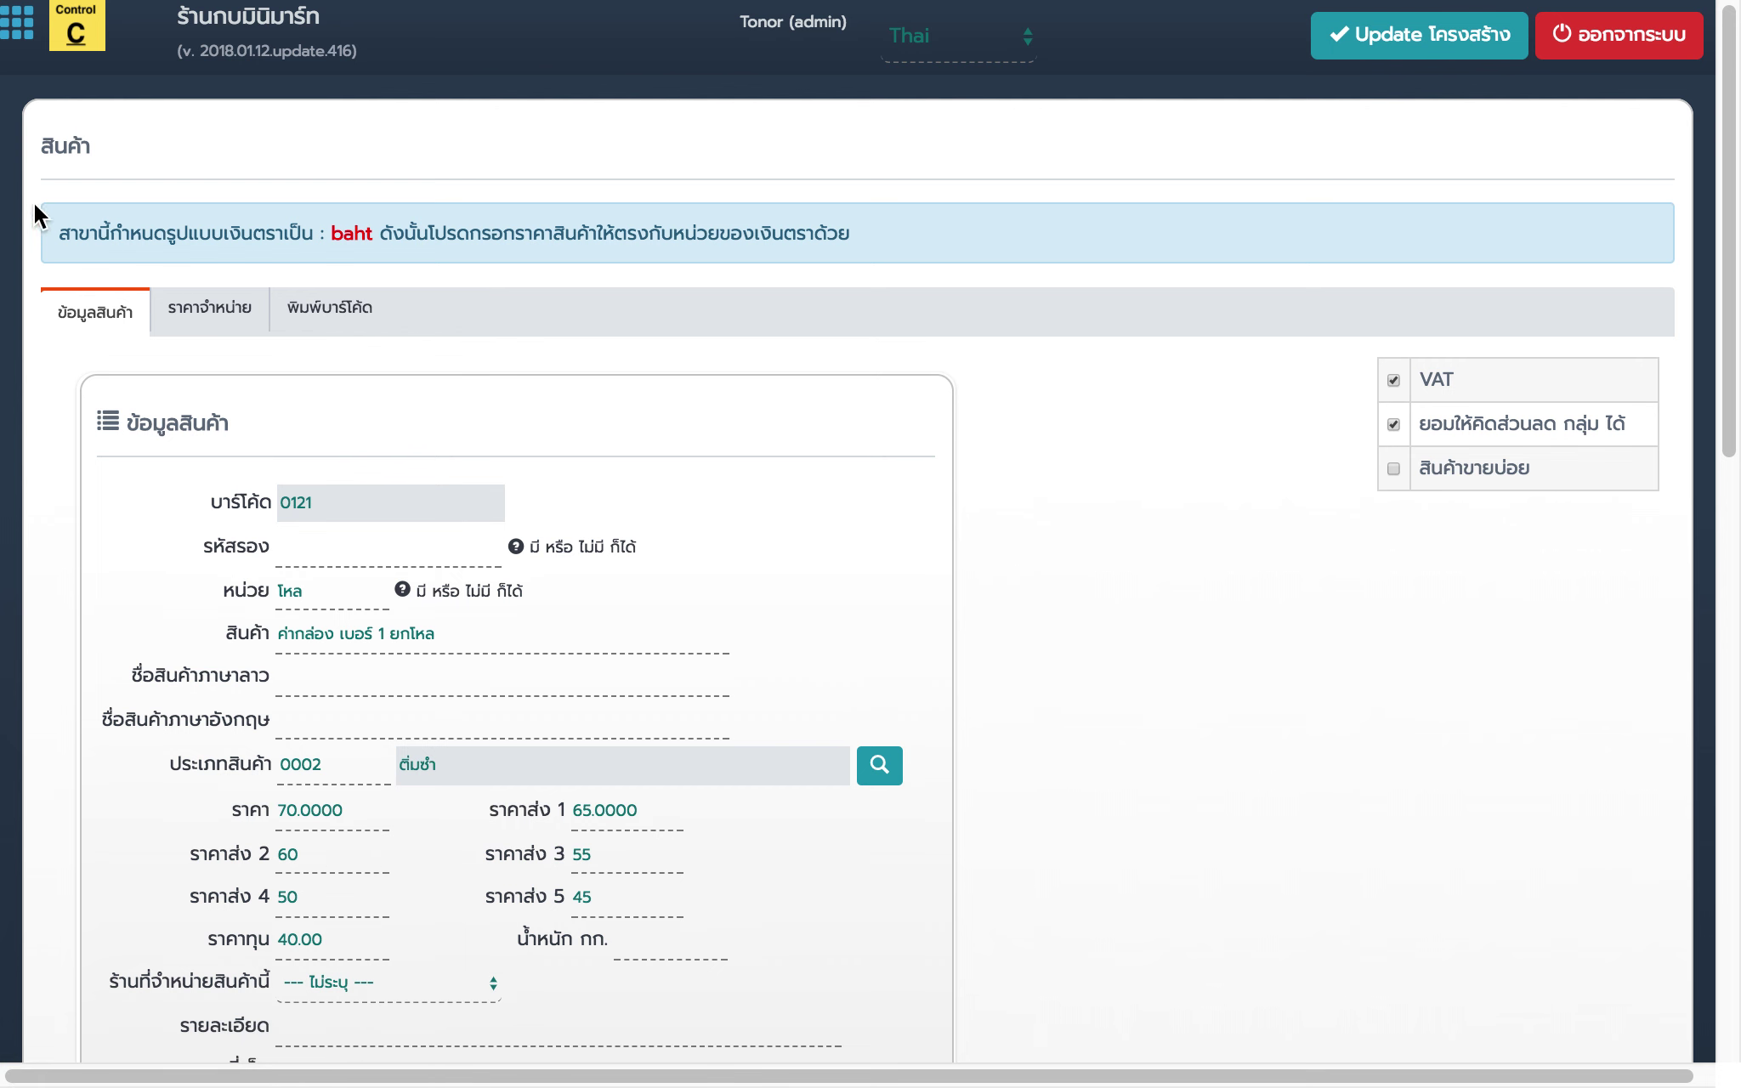
Step: Set the purchase price rate of store member MISCELLANEOUS(LKM) to ราคาส่ง 3 and save the member record
{"action": "left_click", "coordinate": [17, 34]}
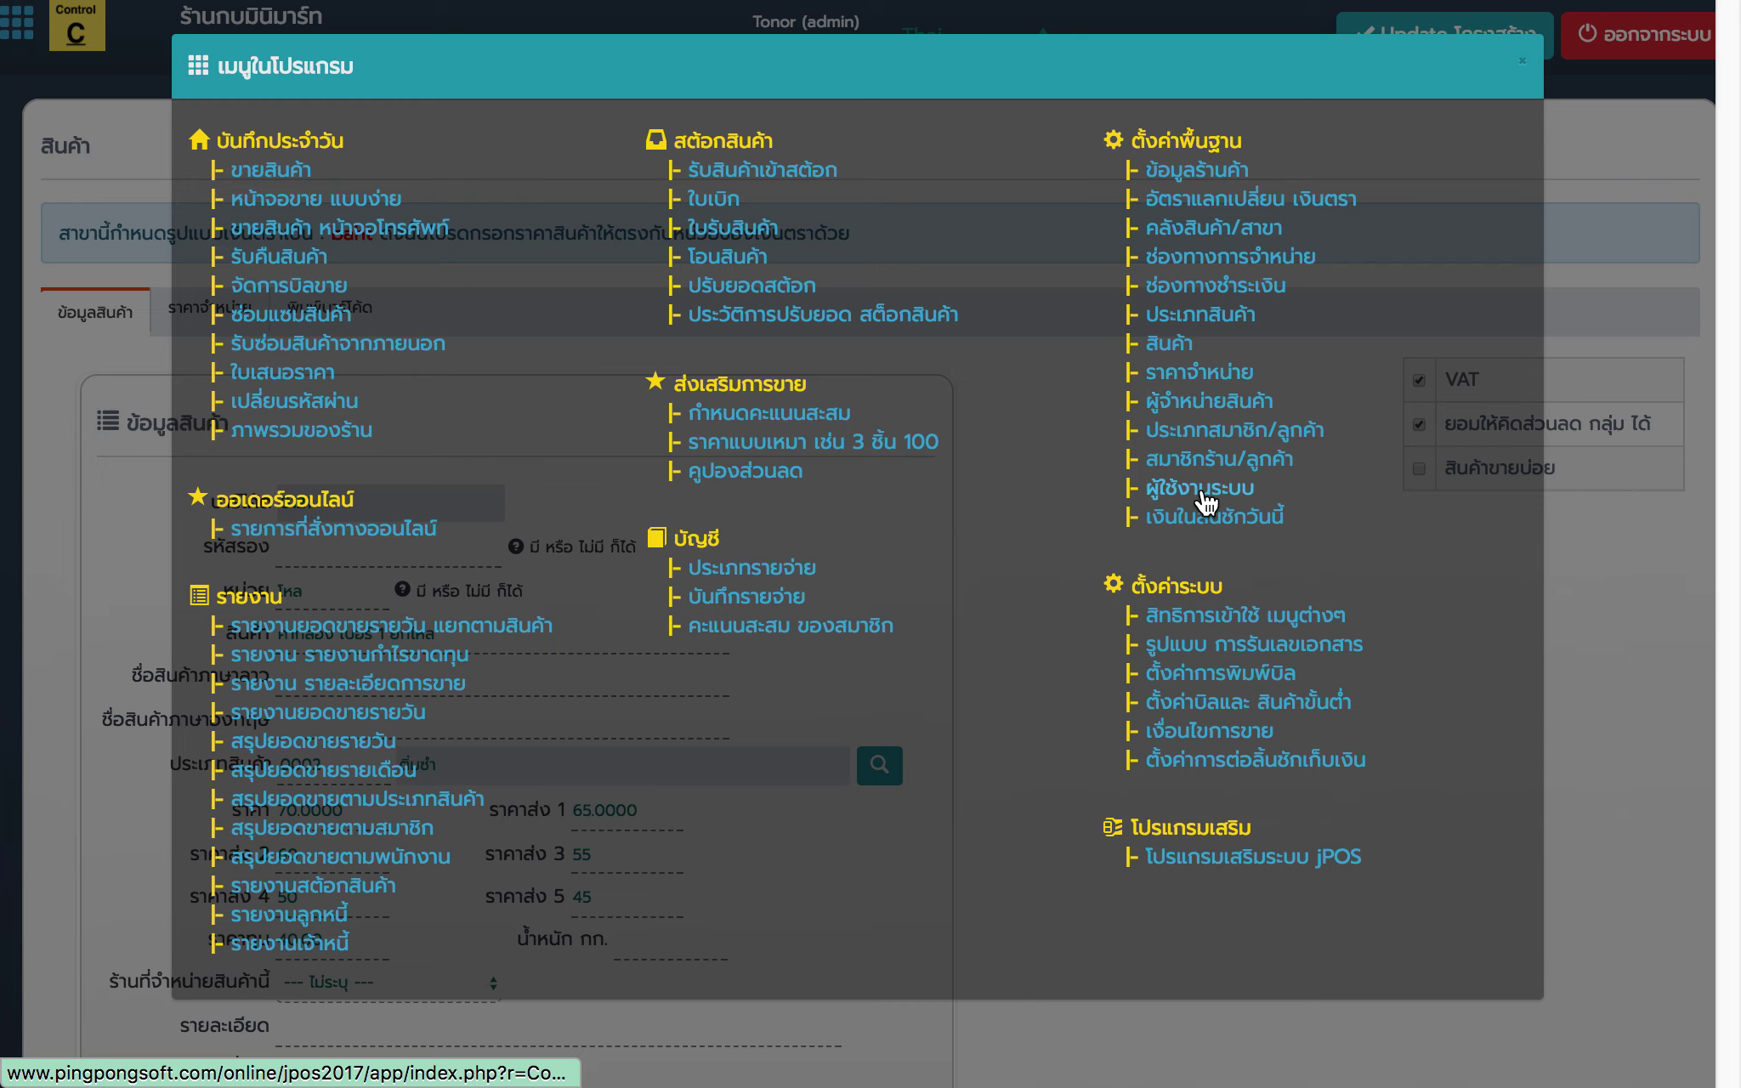
{"action": "left_click", "coordinate": [1219, 472]}
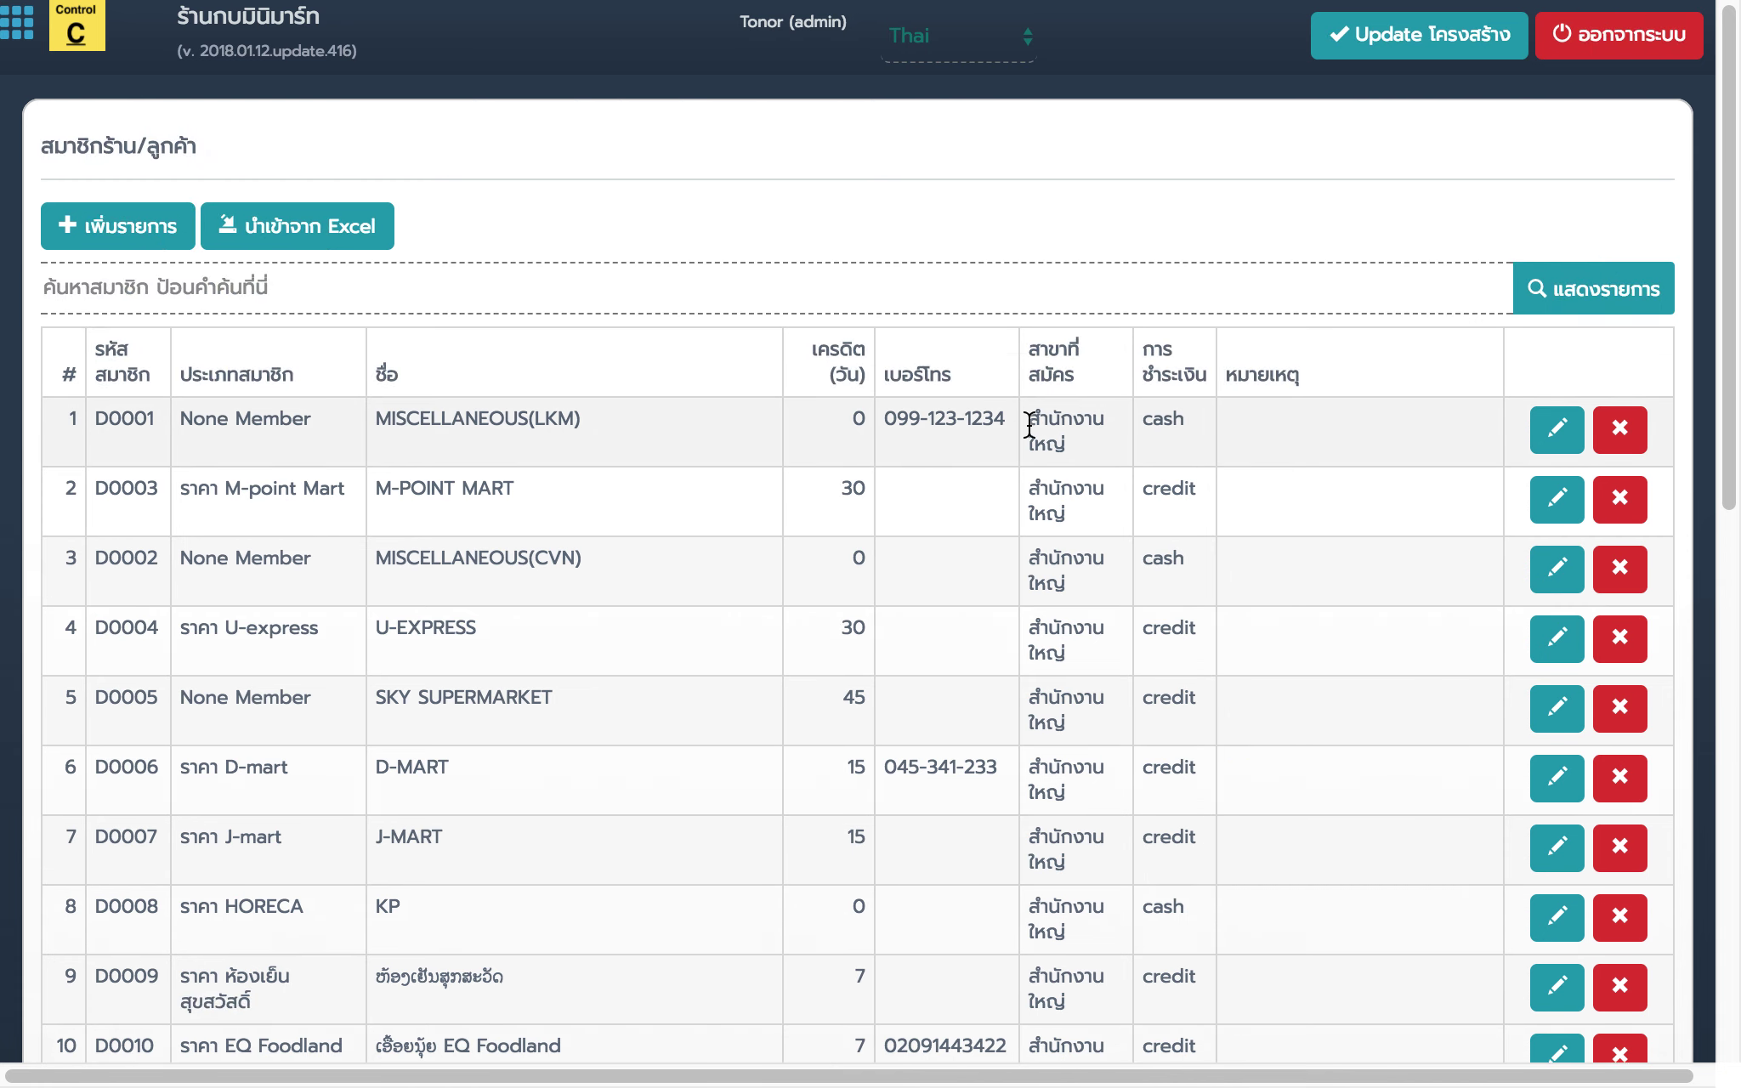
{"action": "left_click", "coordinate": [1542, 442]}
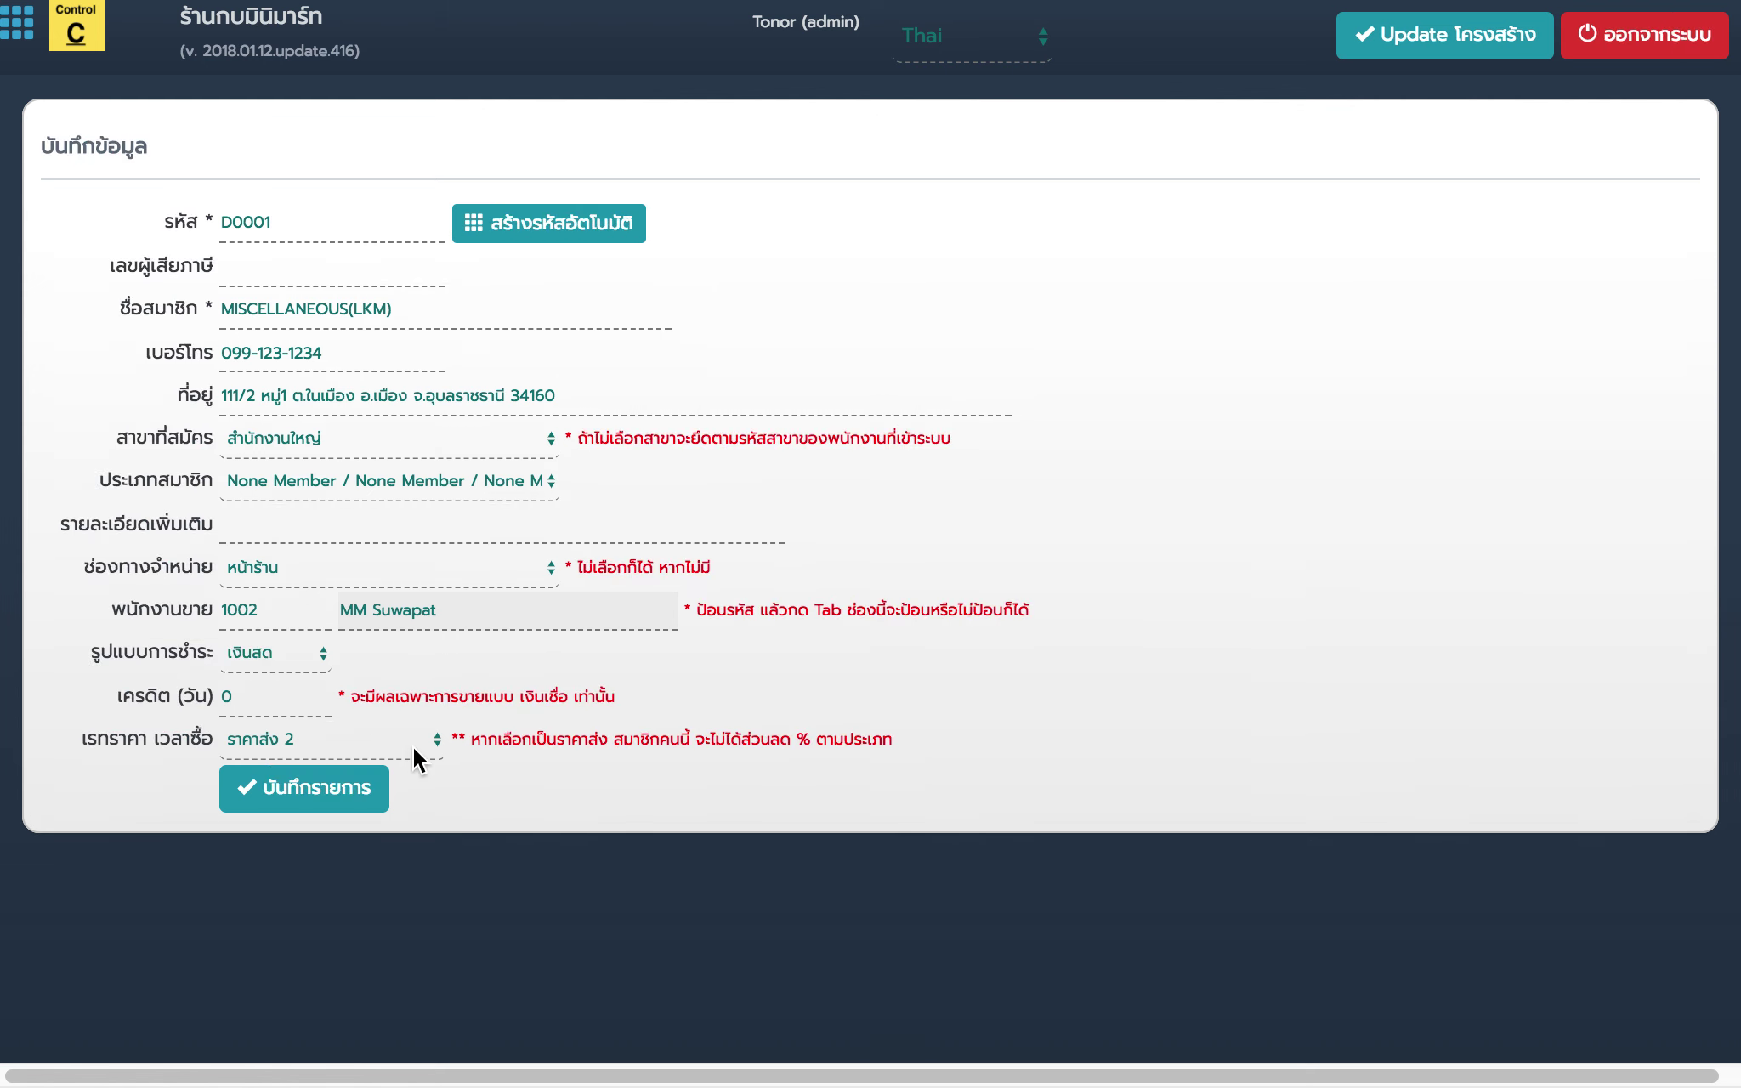
{"action": "left_click", "coordinate": [412, 746]}
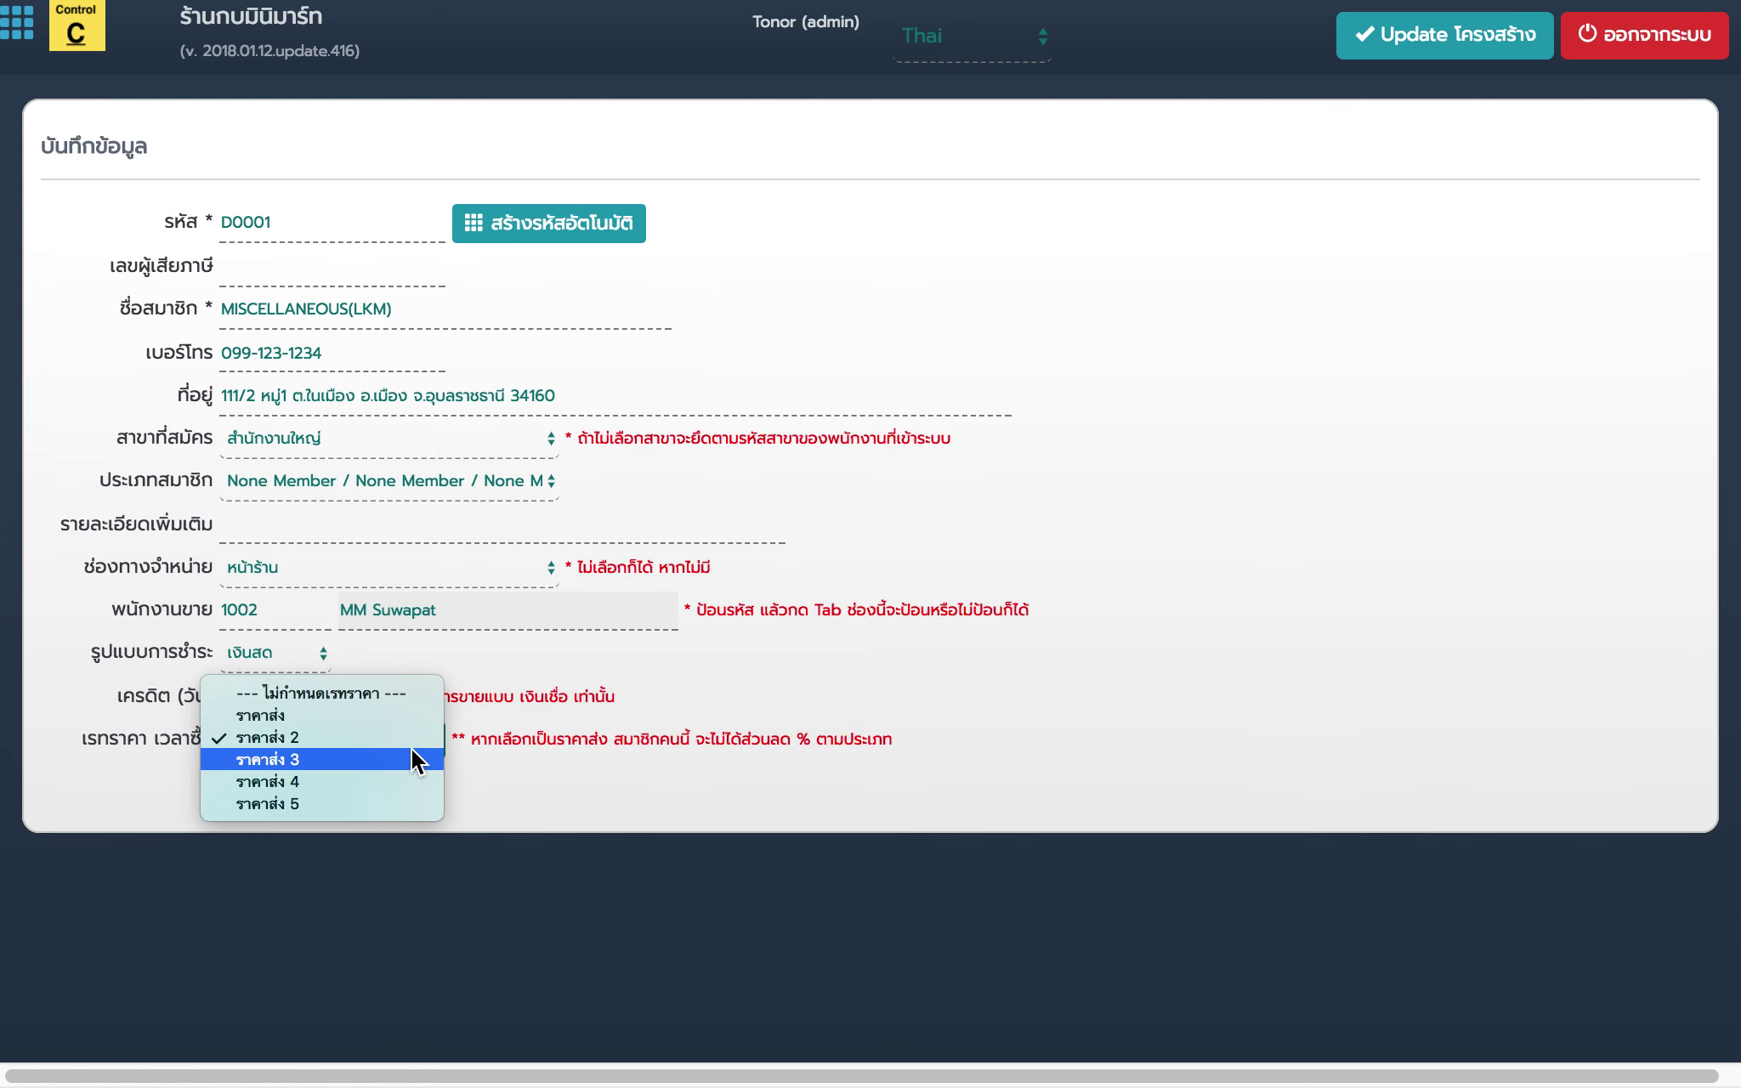
{"action": "left_click", "coordinate": [412, 750]}
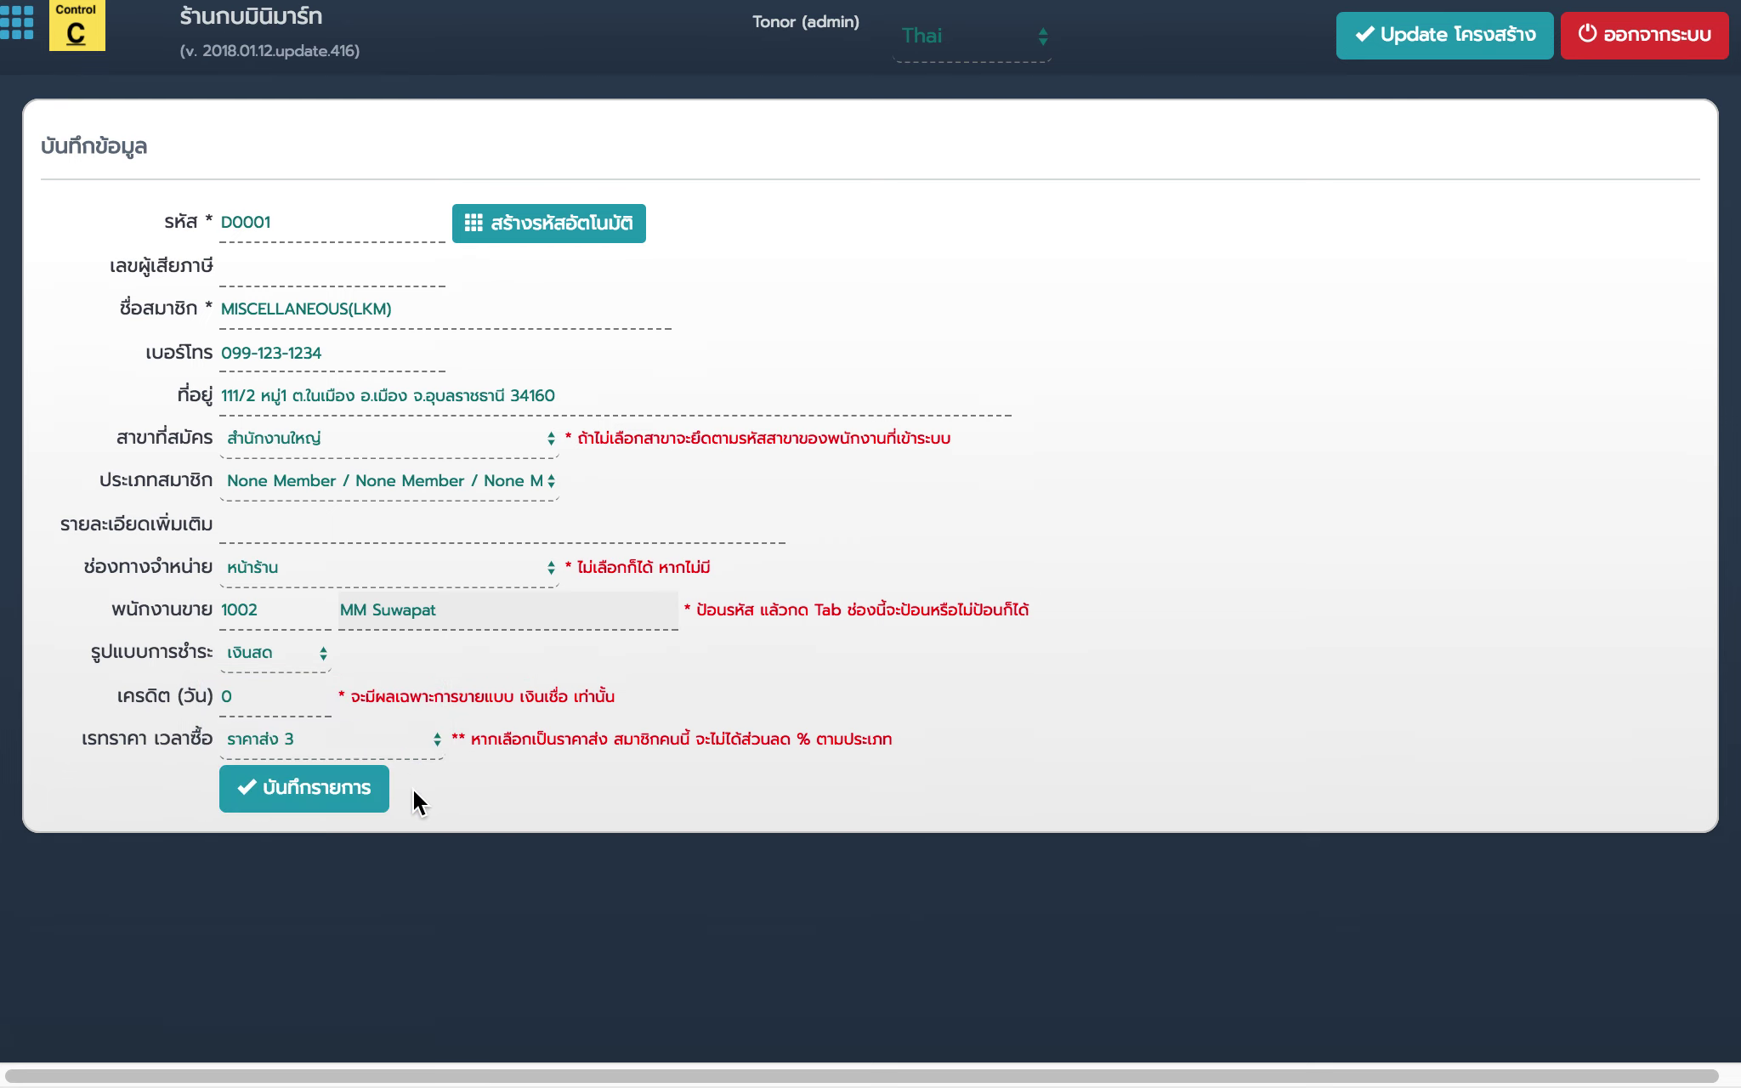
{"action": "left_click", "coordinate": [357, 796]}
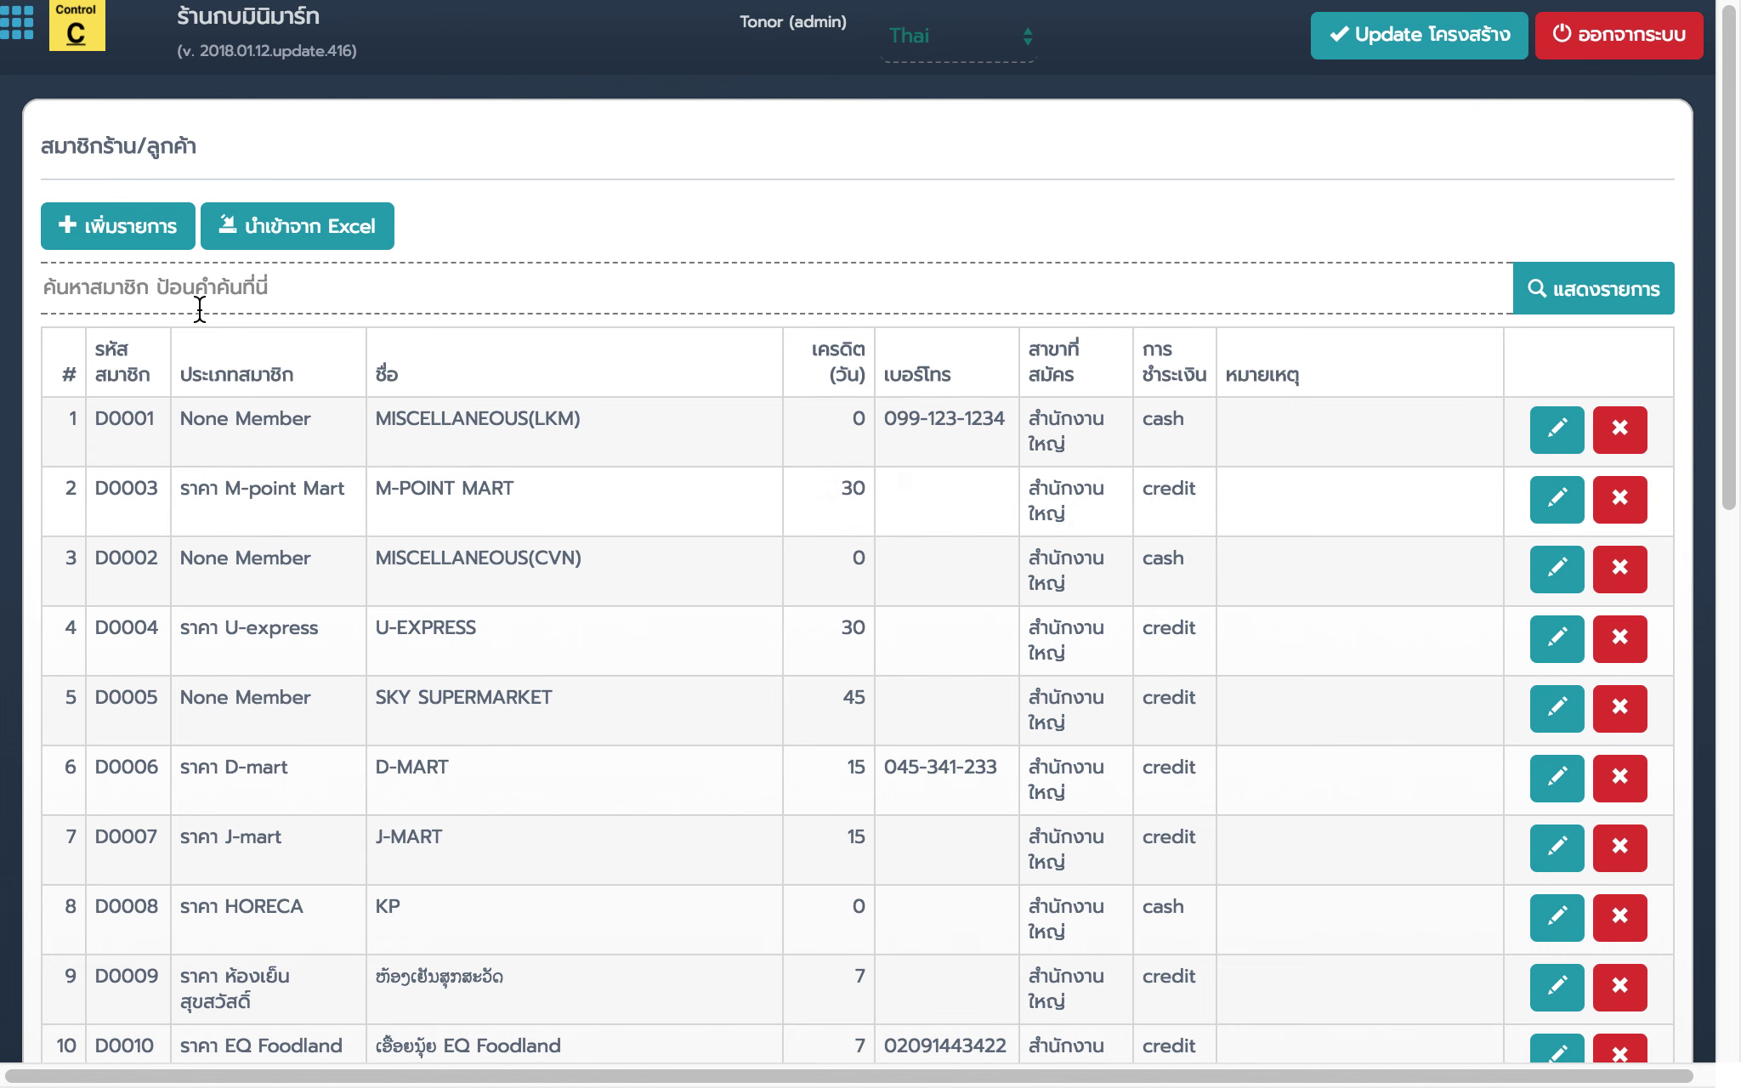
Step: Open the quotation list (ใบเสนอราคา) from the daily records
{"action": "left_click", "coordinate": [6, 34]}
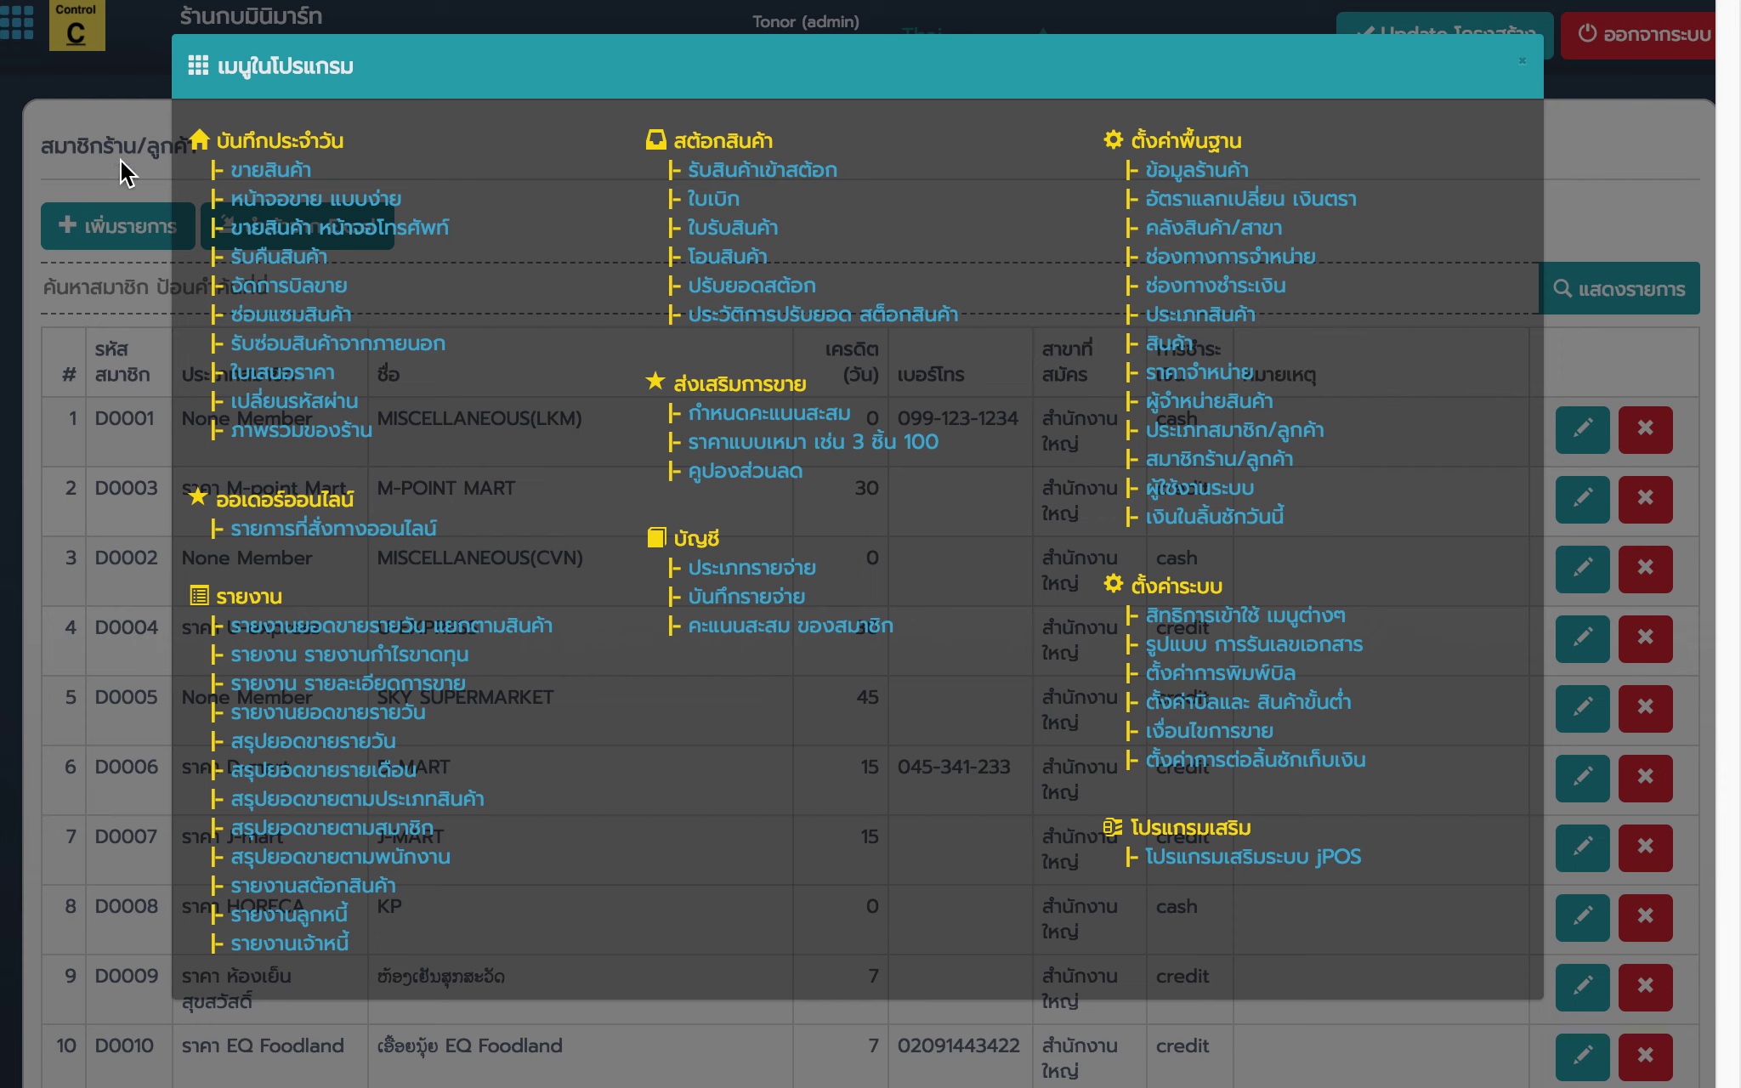
{"action": "left_click", "coordinate": [253, 375]}
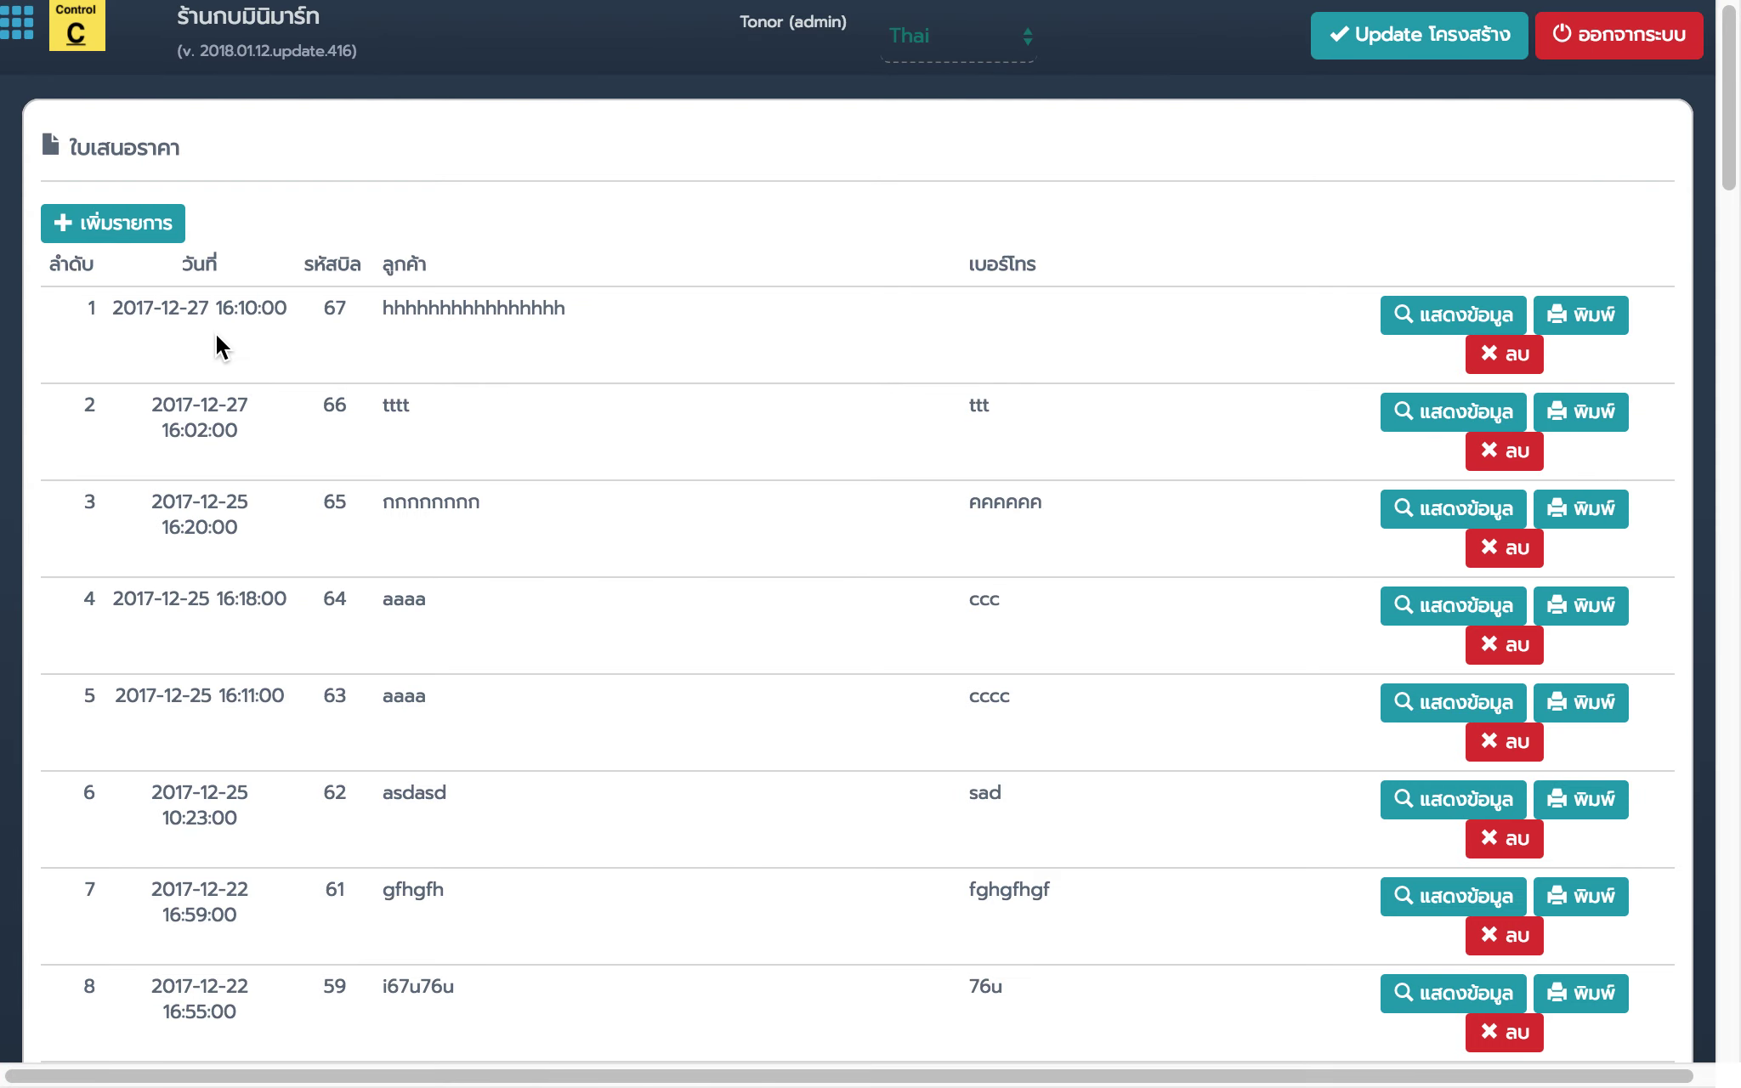
Step: Start a new quotation and choose store member MISCELLANEOUS(LKM) as its customer
{"action": "left_click", "coordinate": [129, 238]}
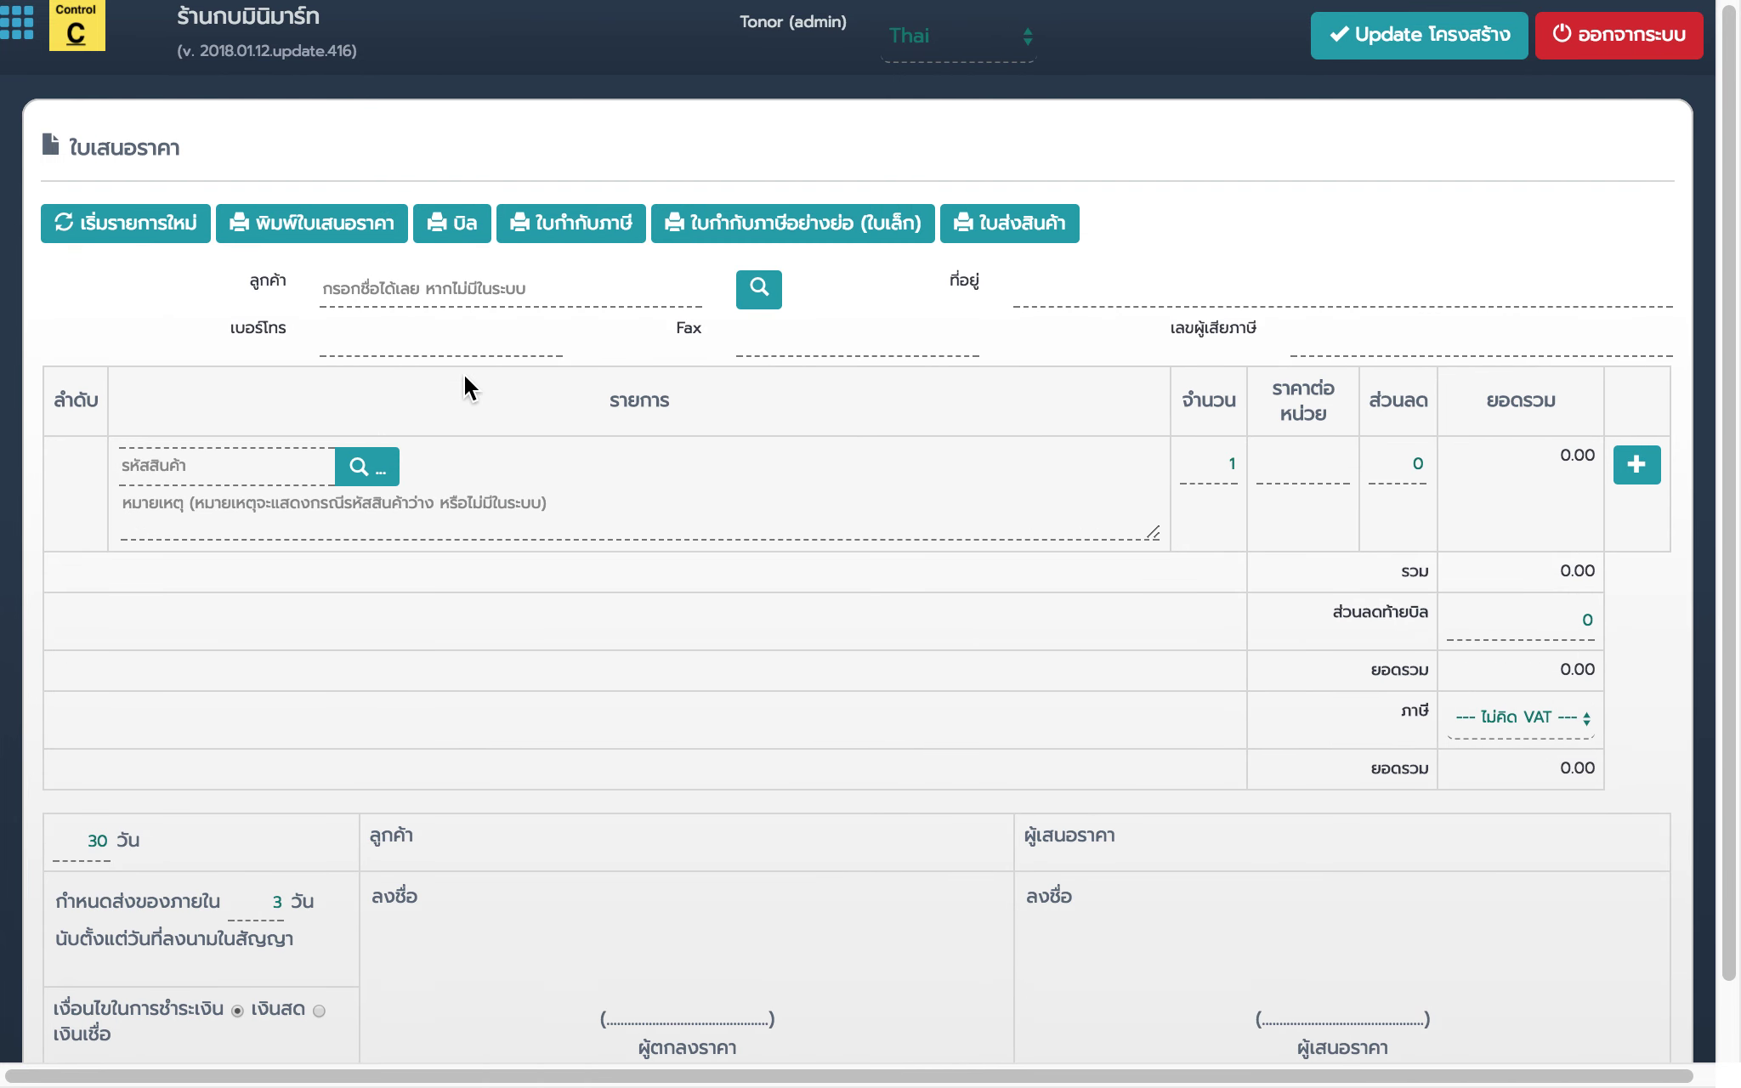
{"action": "left_click", "coordinate": [756, 290]}
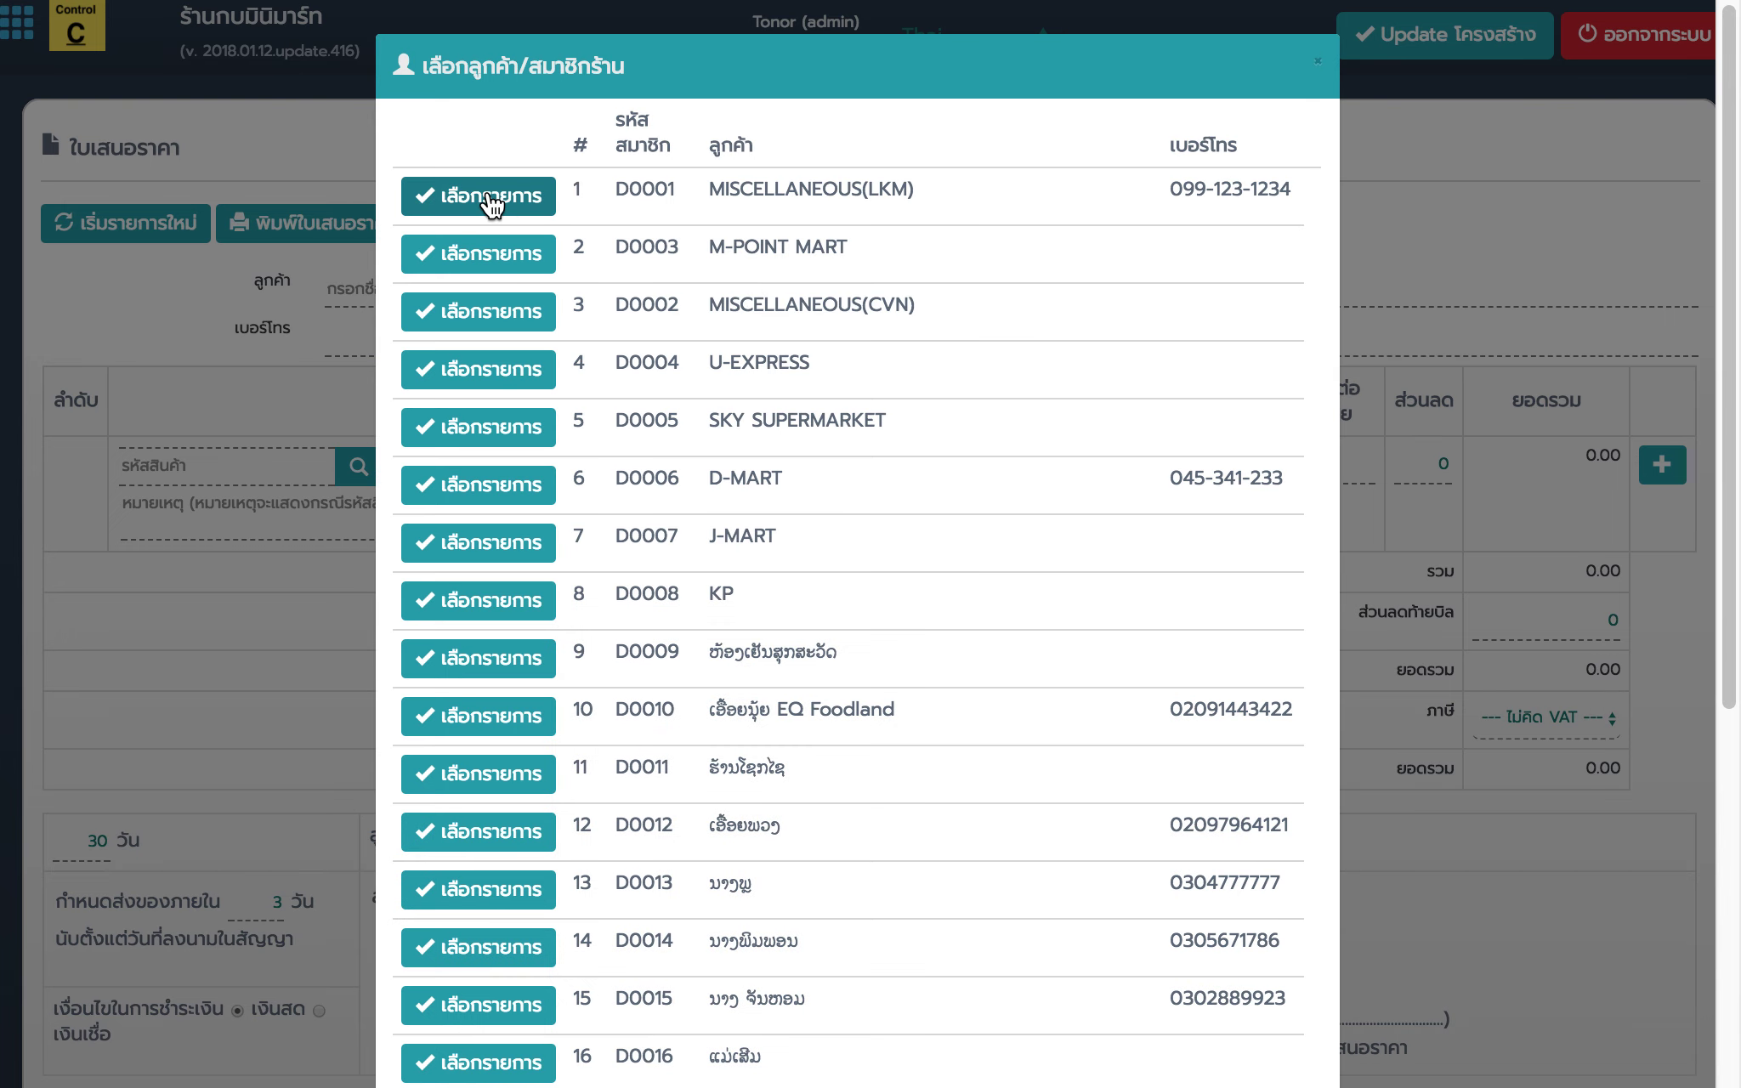
{"action": "left_click", "coordinate": [490, 197]}
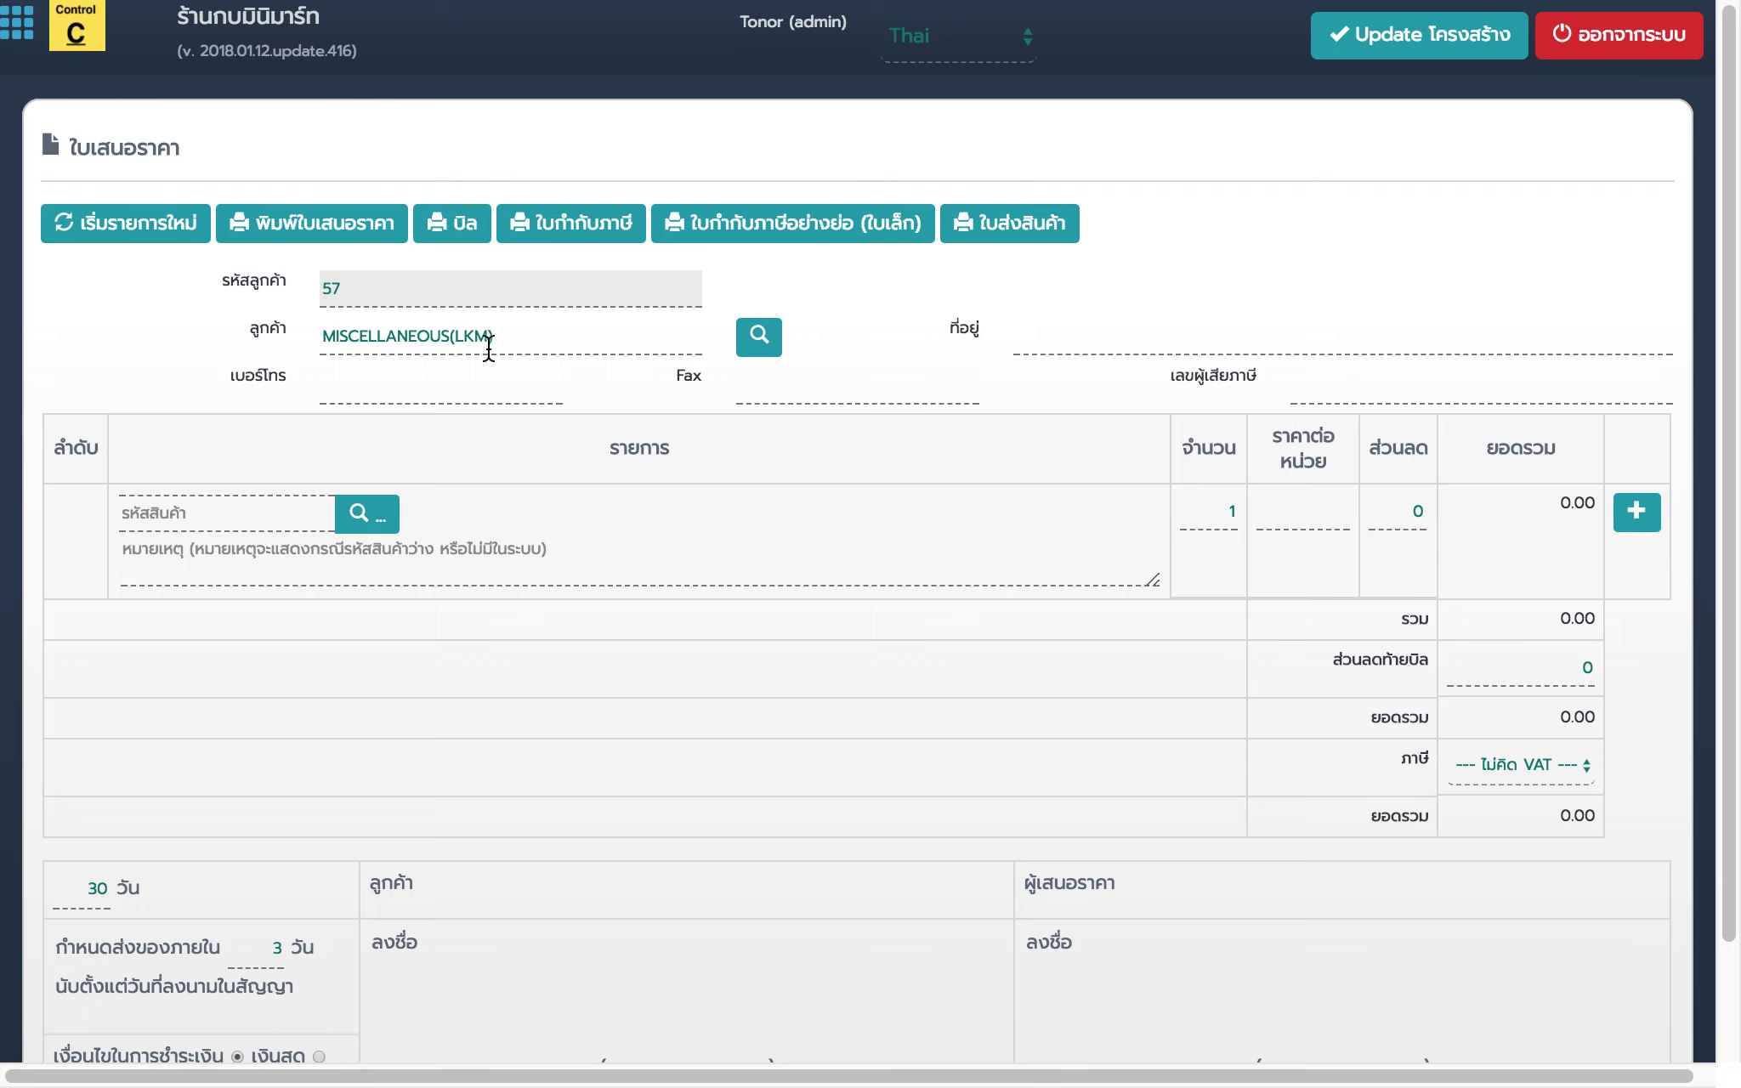
Step: Add product 0121 (ค่ากล่อง เบอร์ 1 ยกโหล) to the quotation and print the quotation, cancelling the PDF save
{"action": "left_click", "coordinate": [358, 514]}
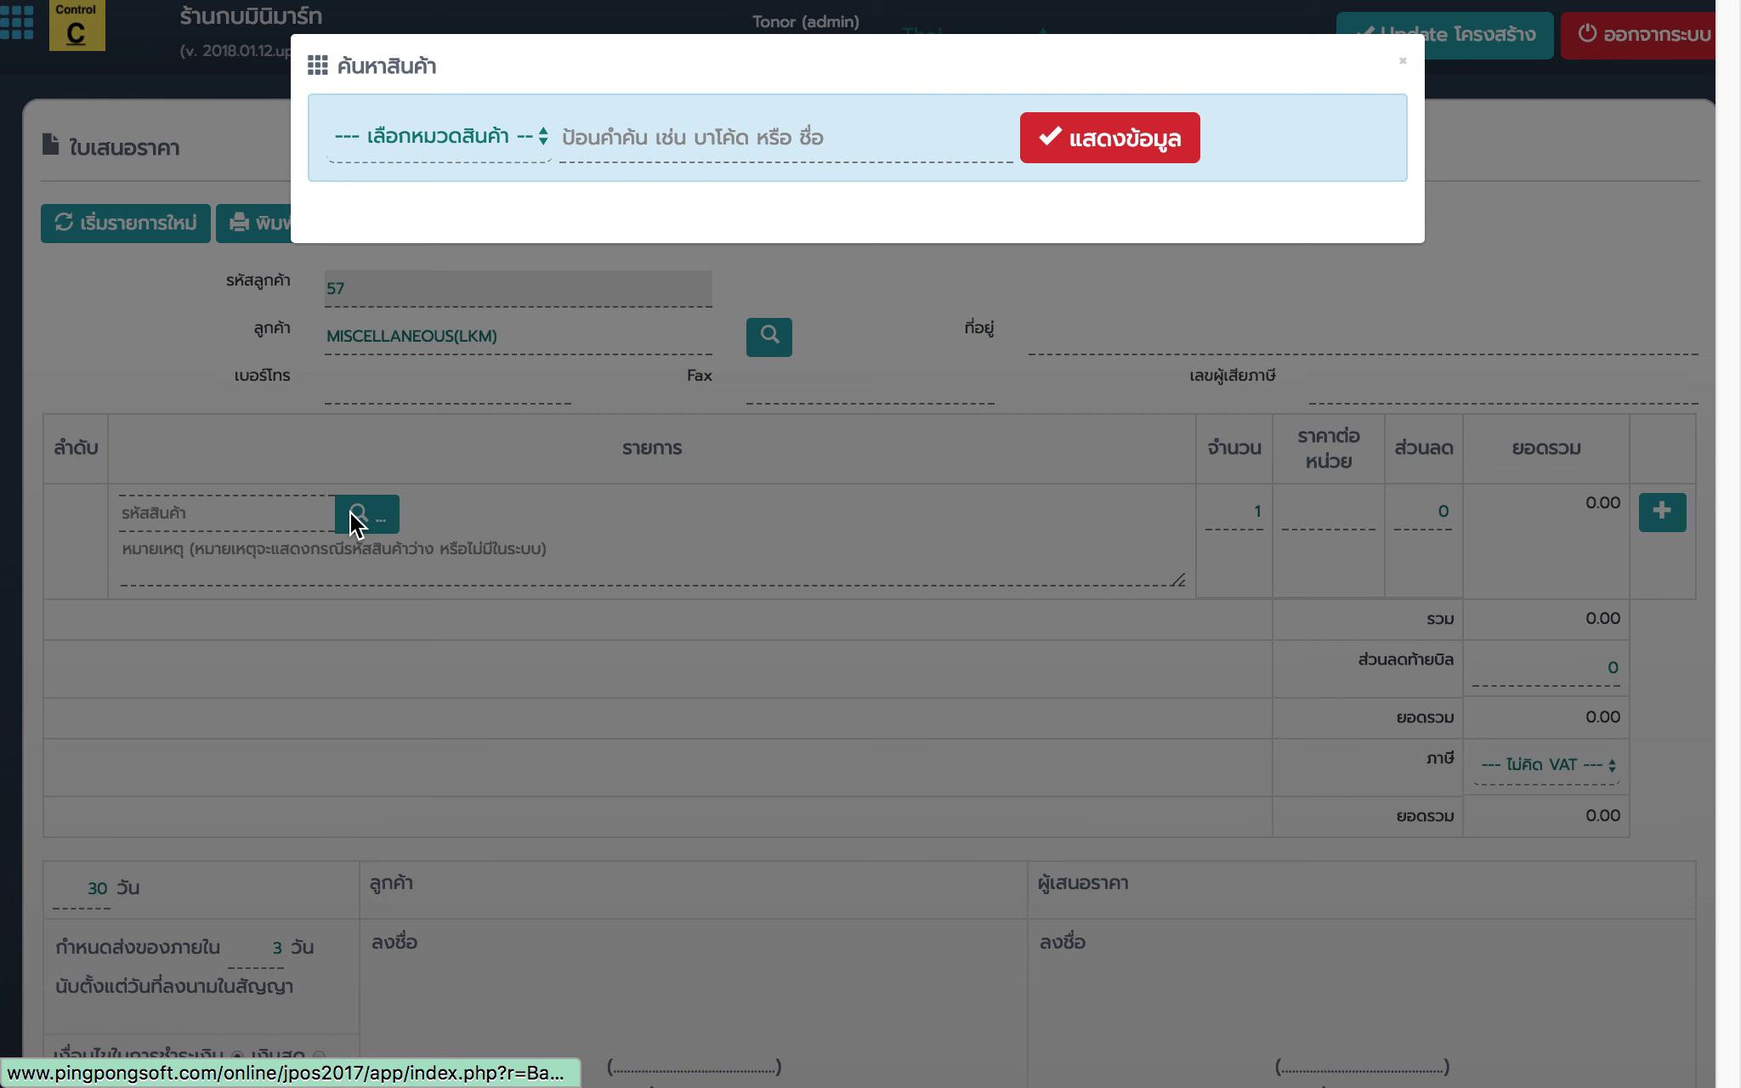
{"action": "left_click", "coordinate": [492, 146]}
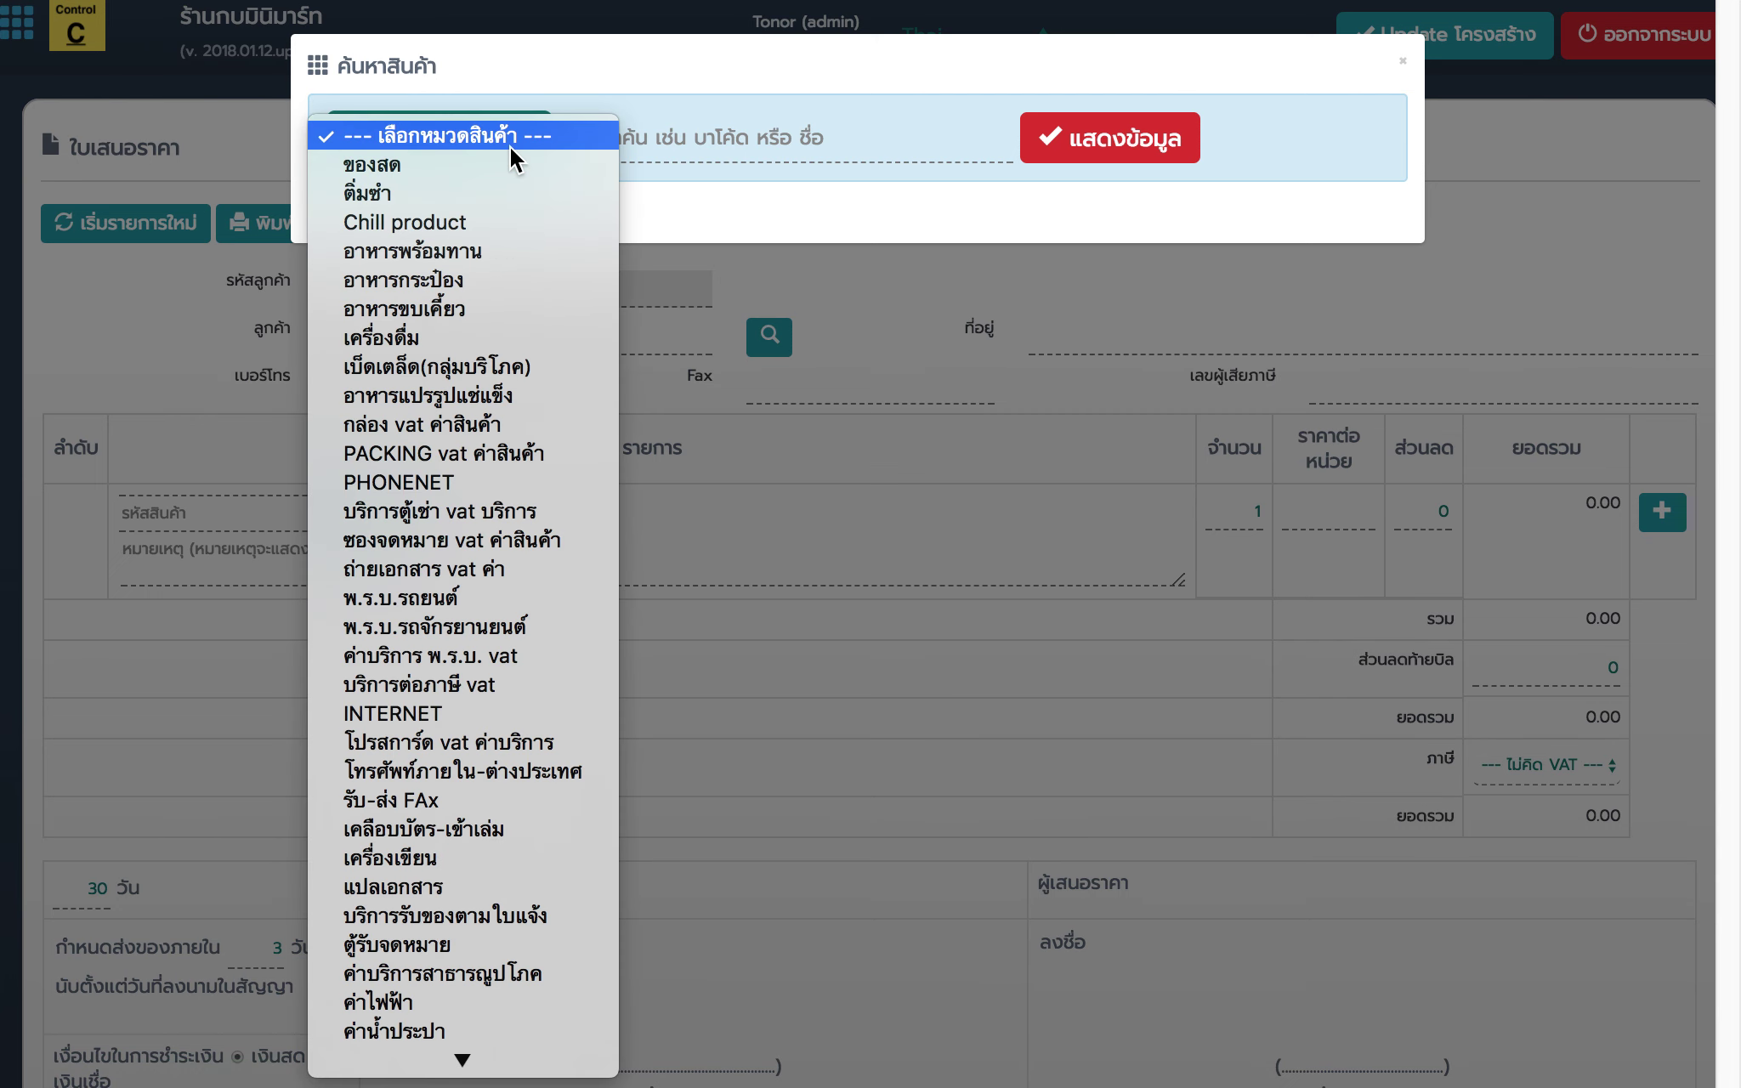
{"action": "left_click", "coordinate": [669, 141]}
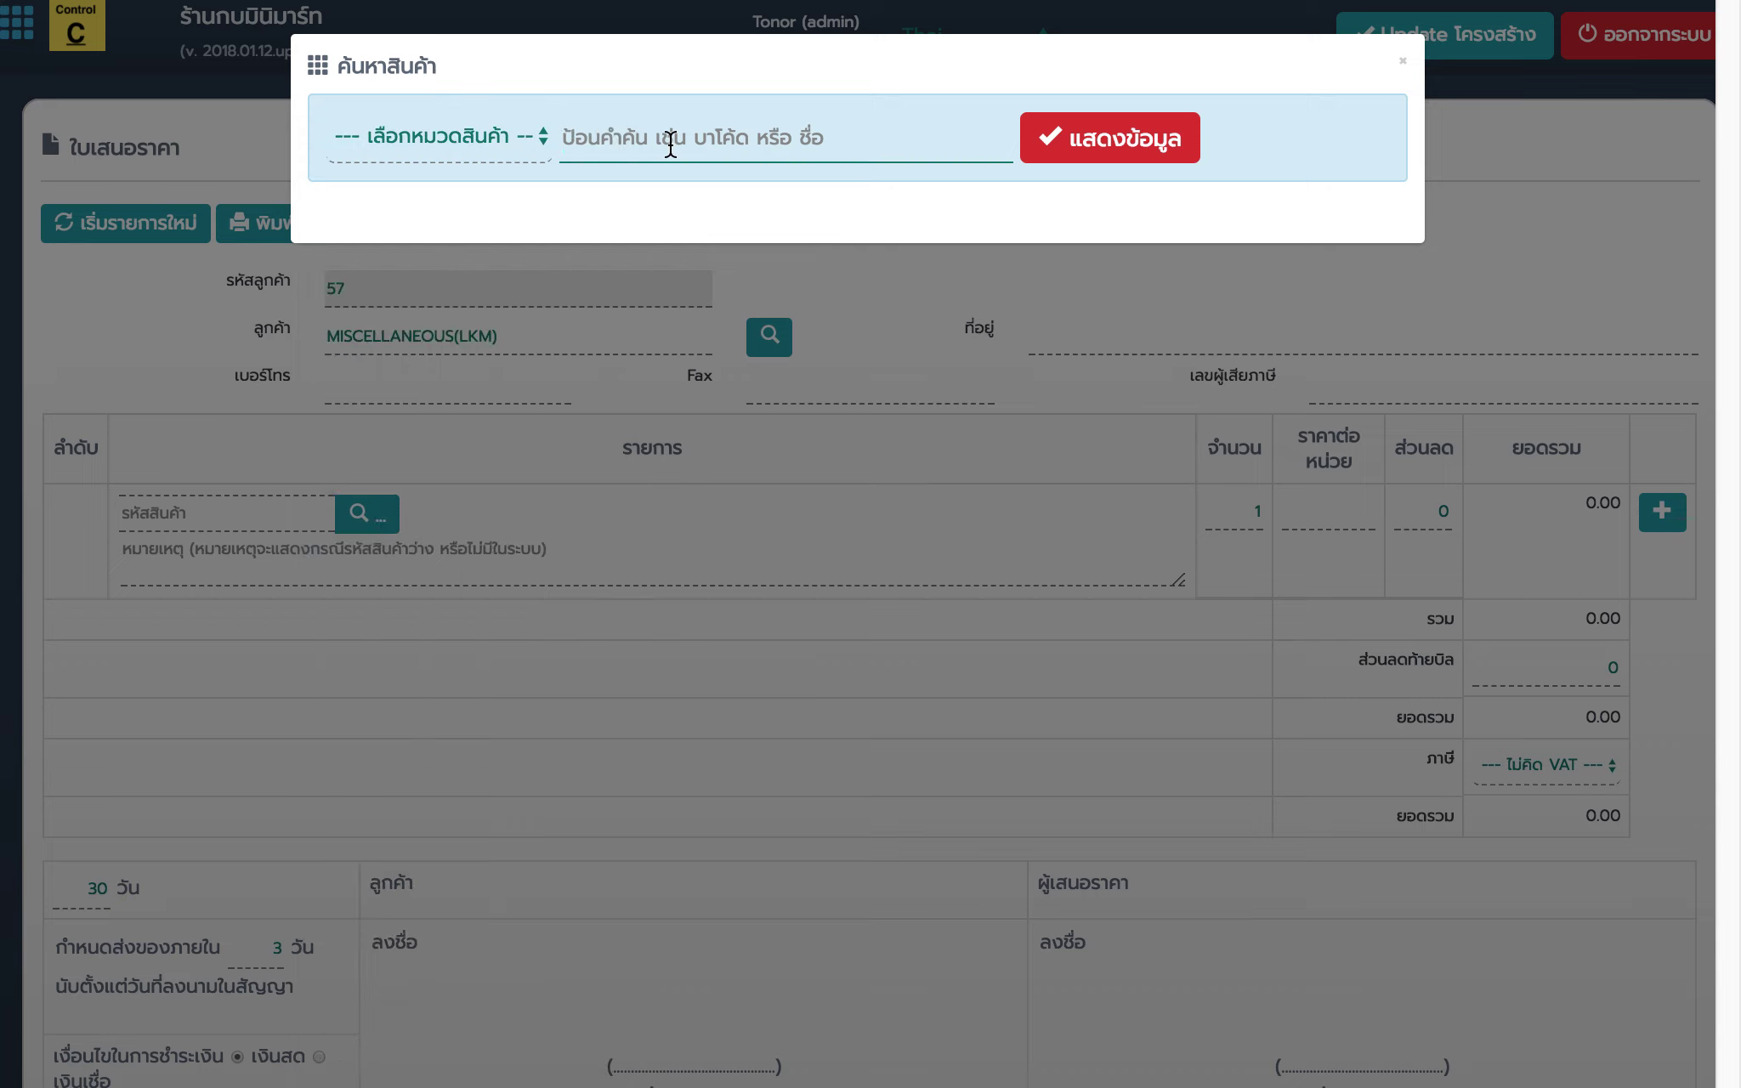
{"action": "type", "text": "0121"}
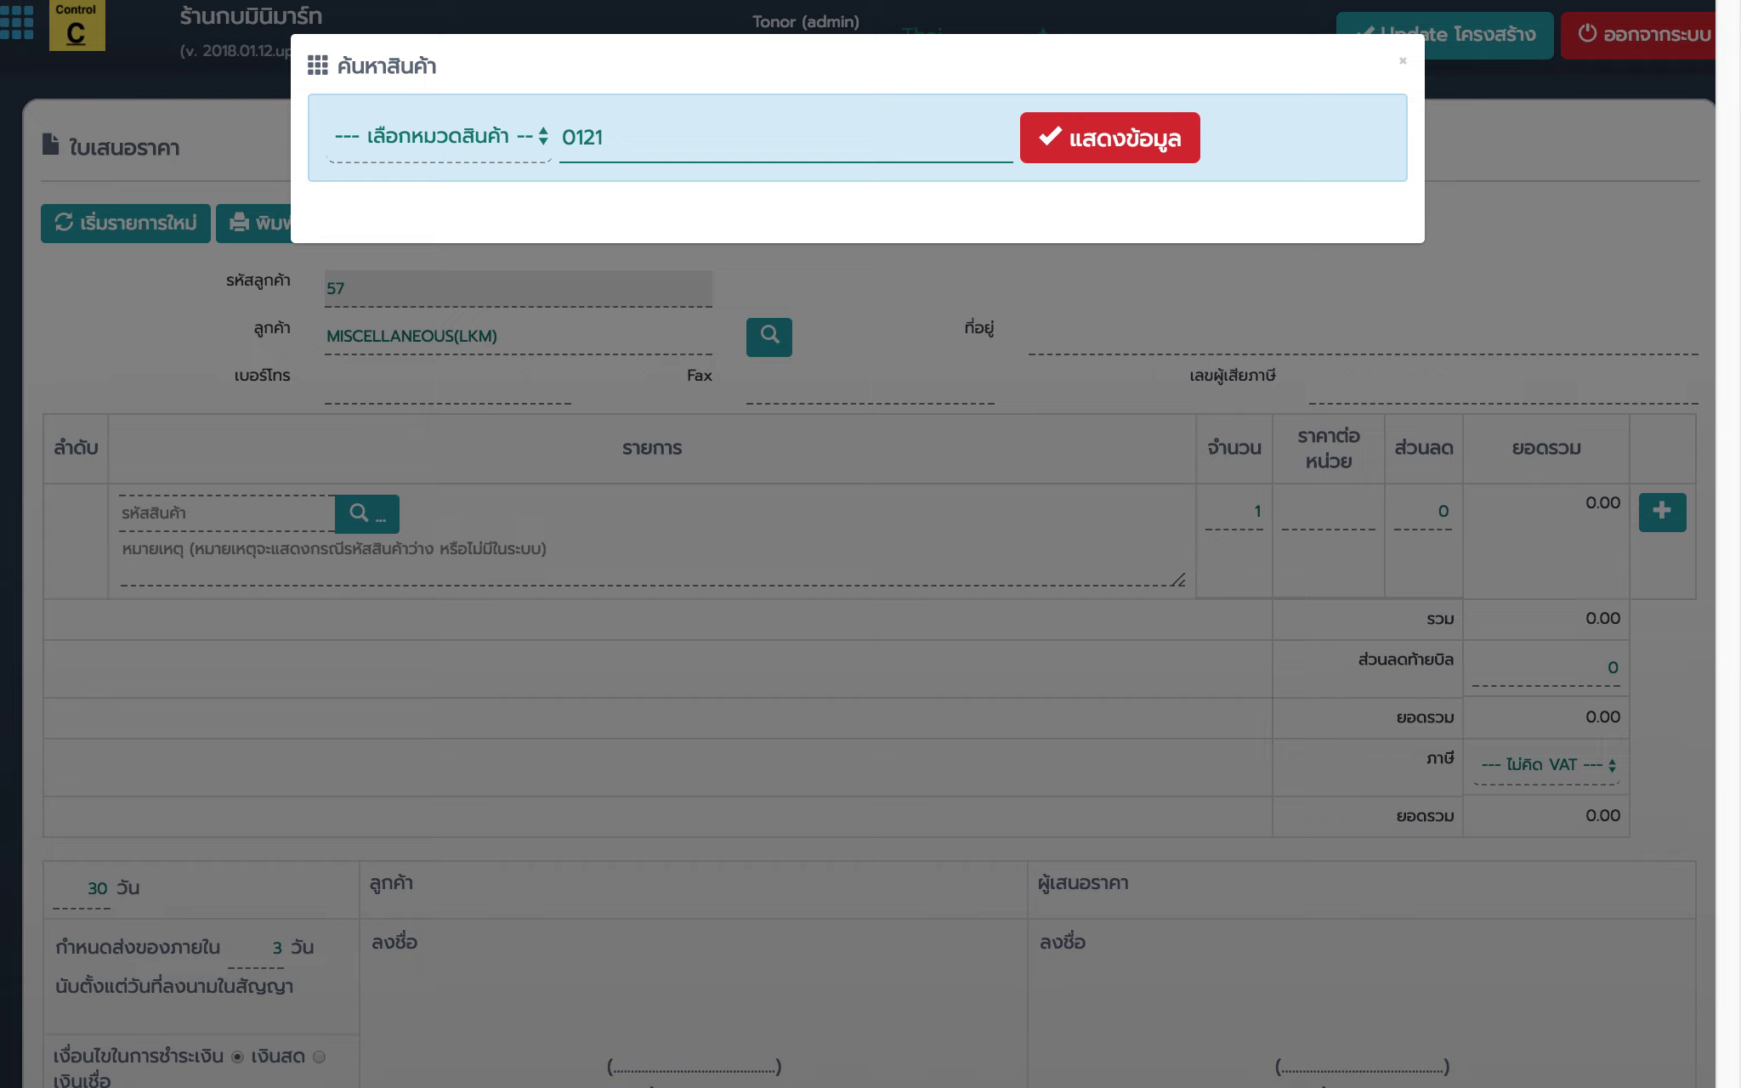
{"action": "left_click", "coordinate": [1054, 153]}
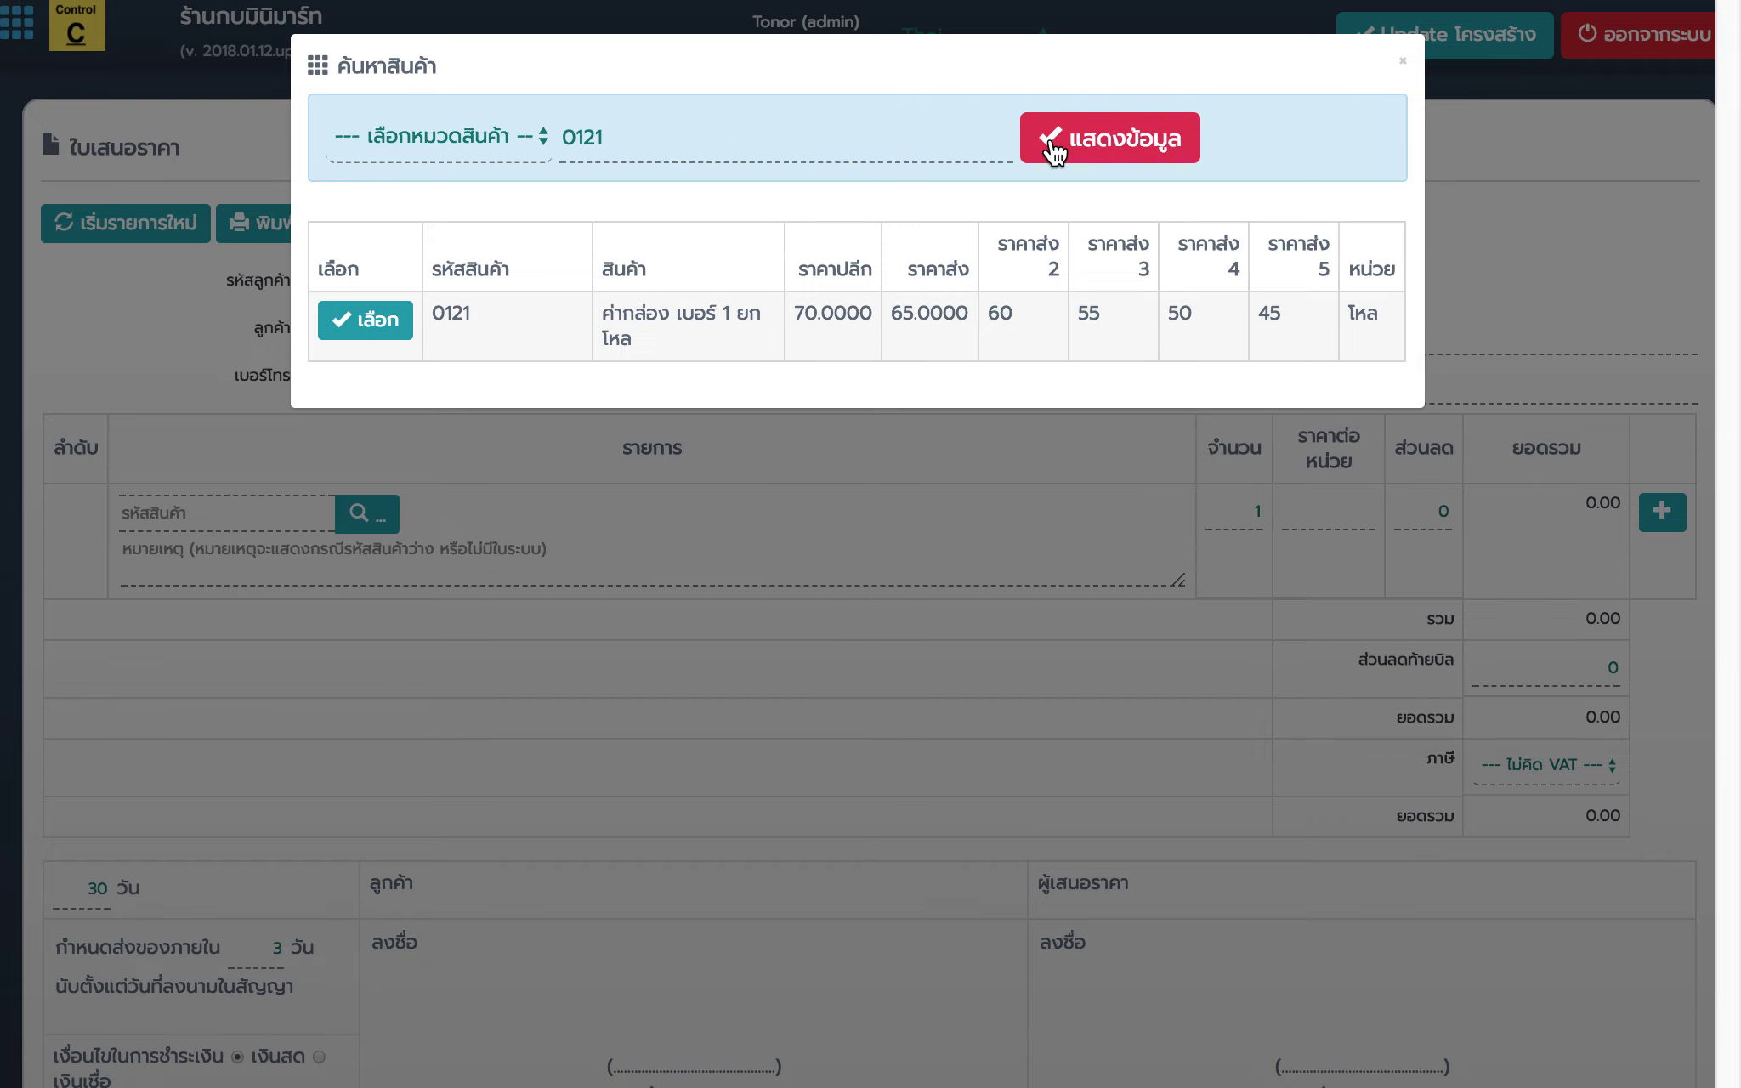
{"action": "left_click", "coordinate": [385, 334]}
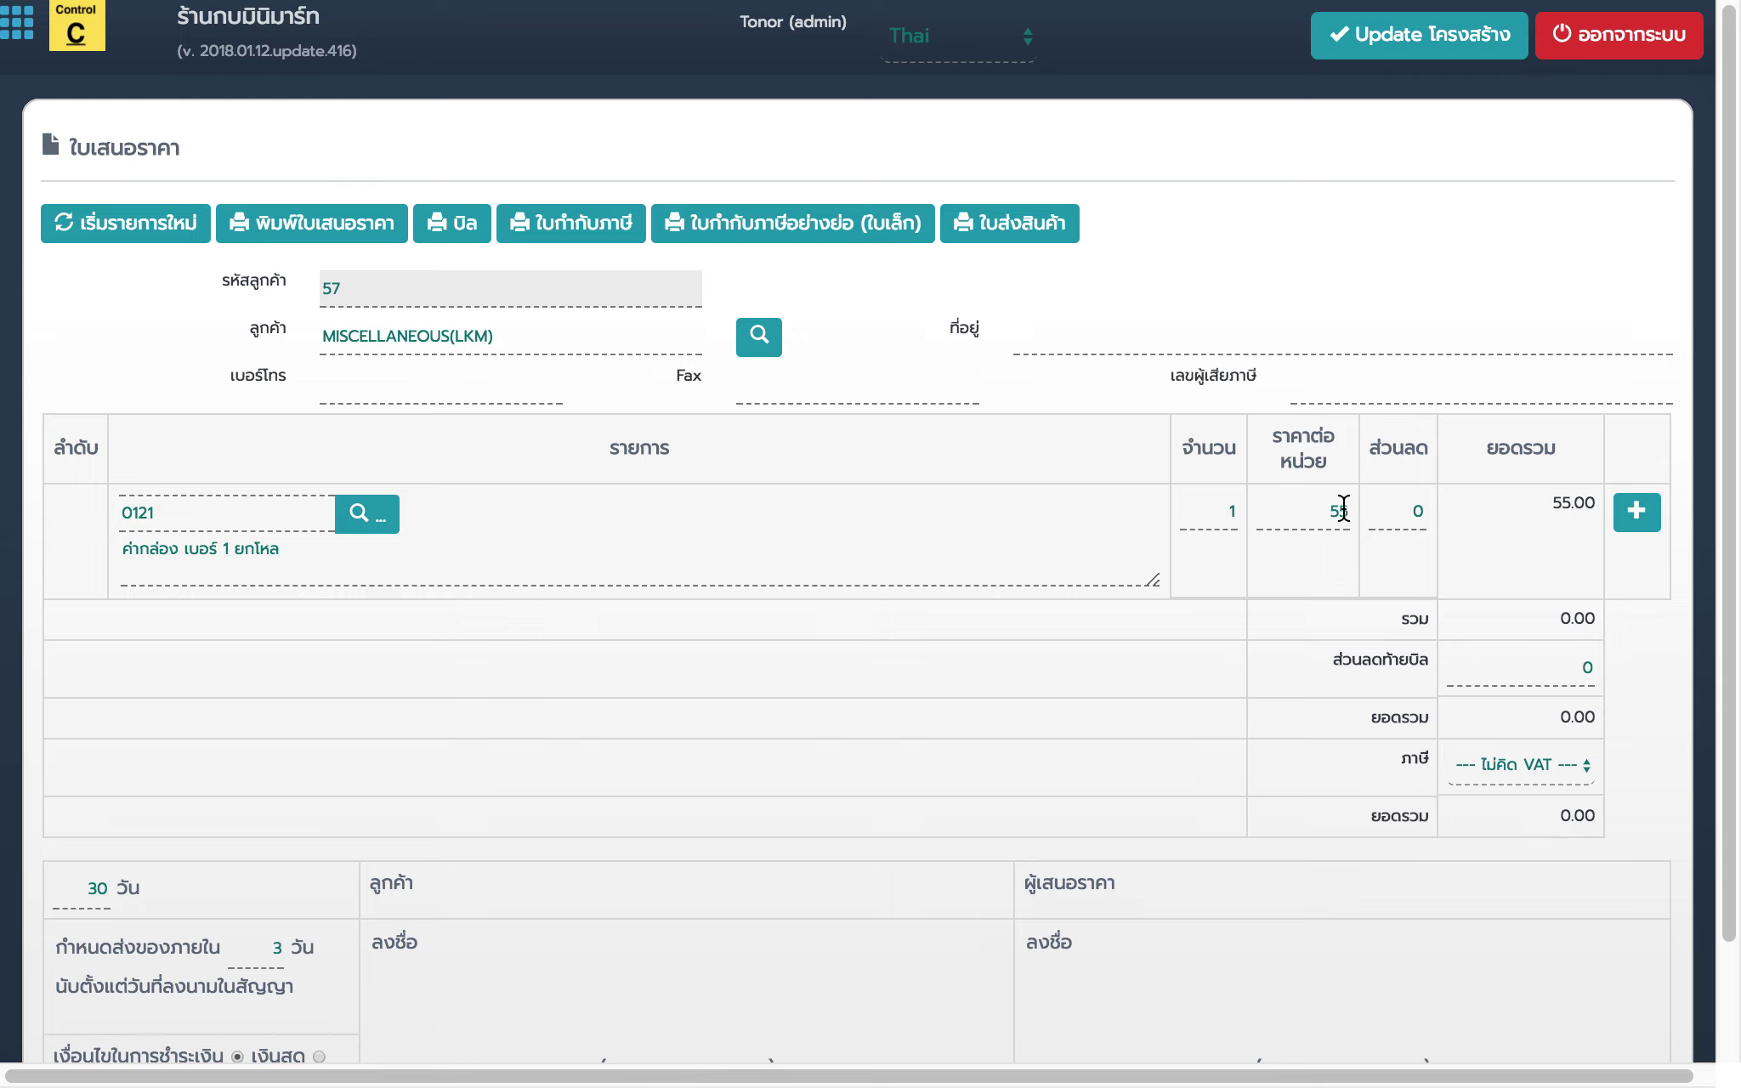
{"action": "left_click", "coordinate": [1636, 512]}
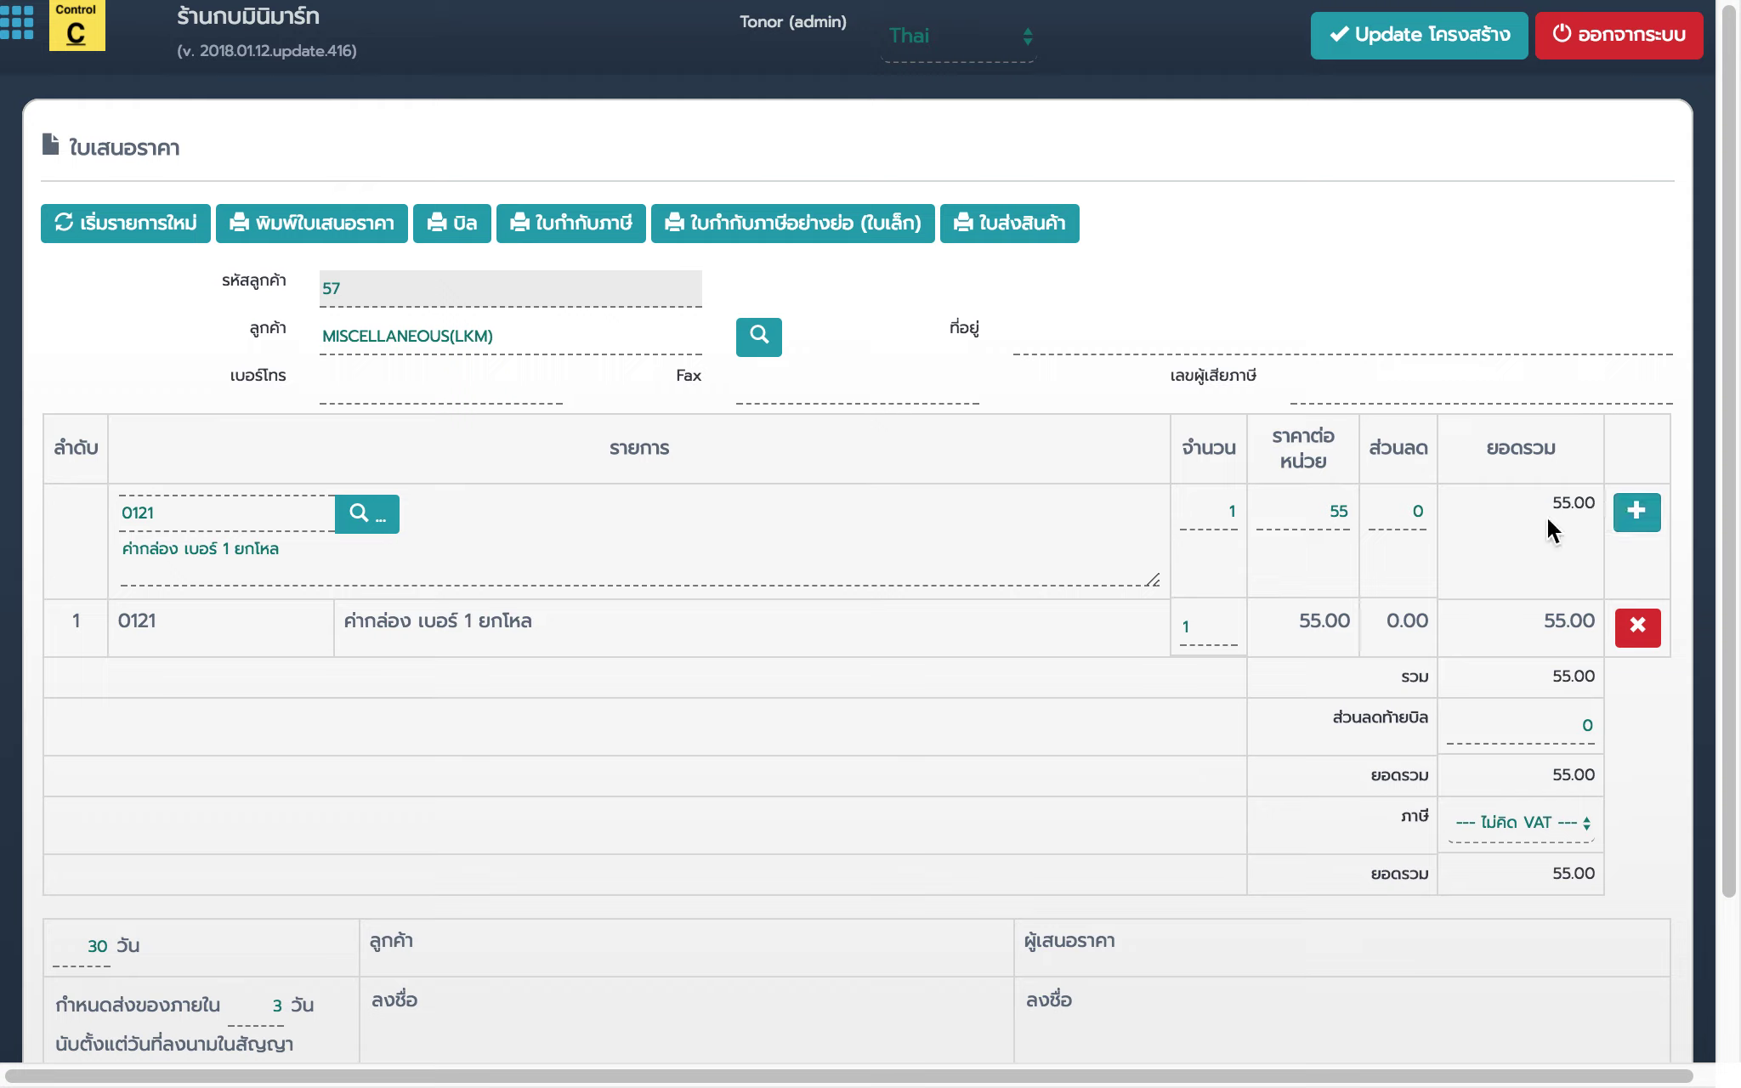
{"action": "left_click", "coordinate": [316, 245]}
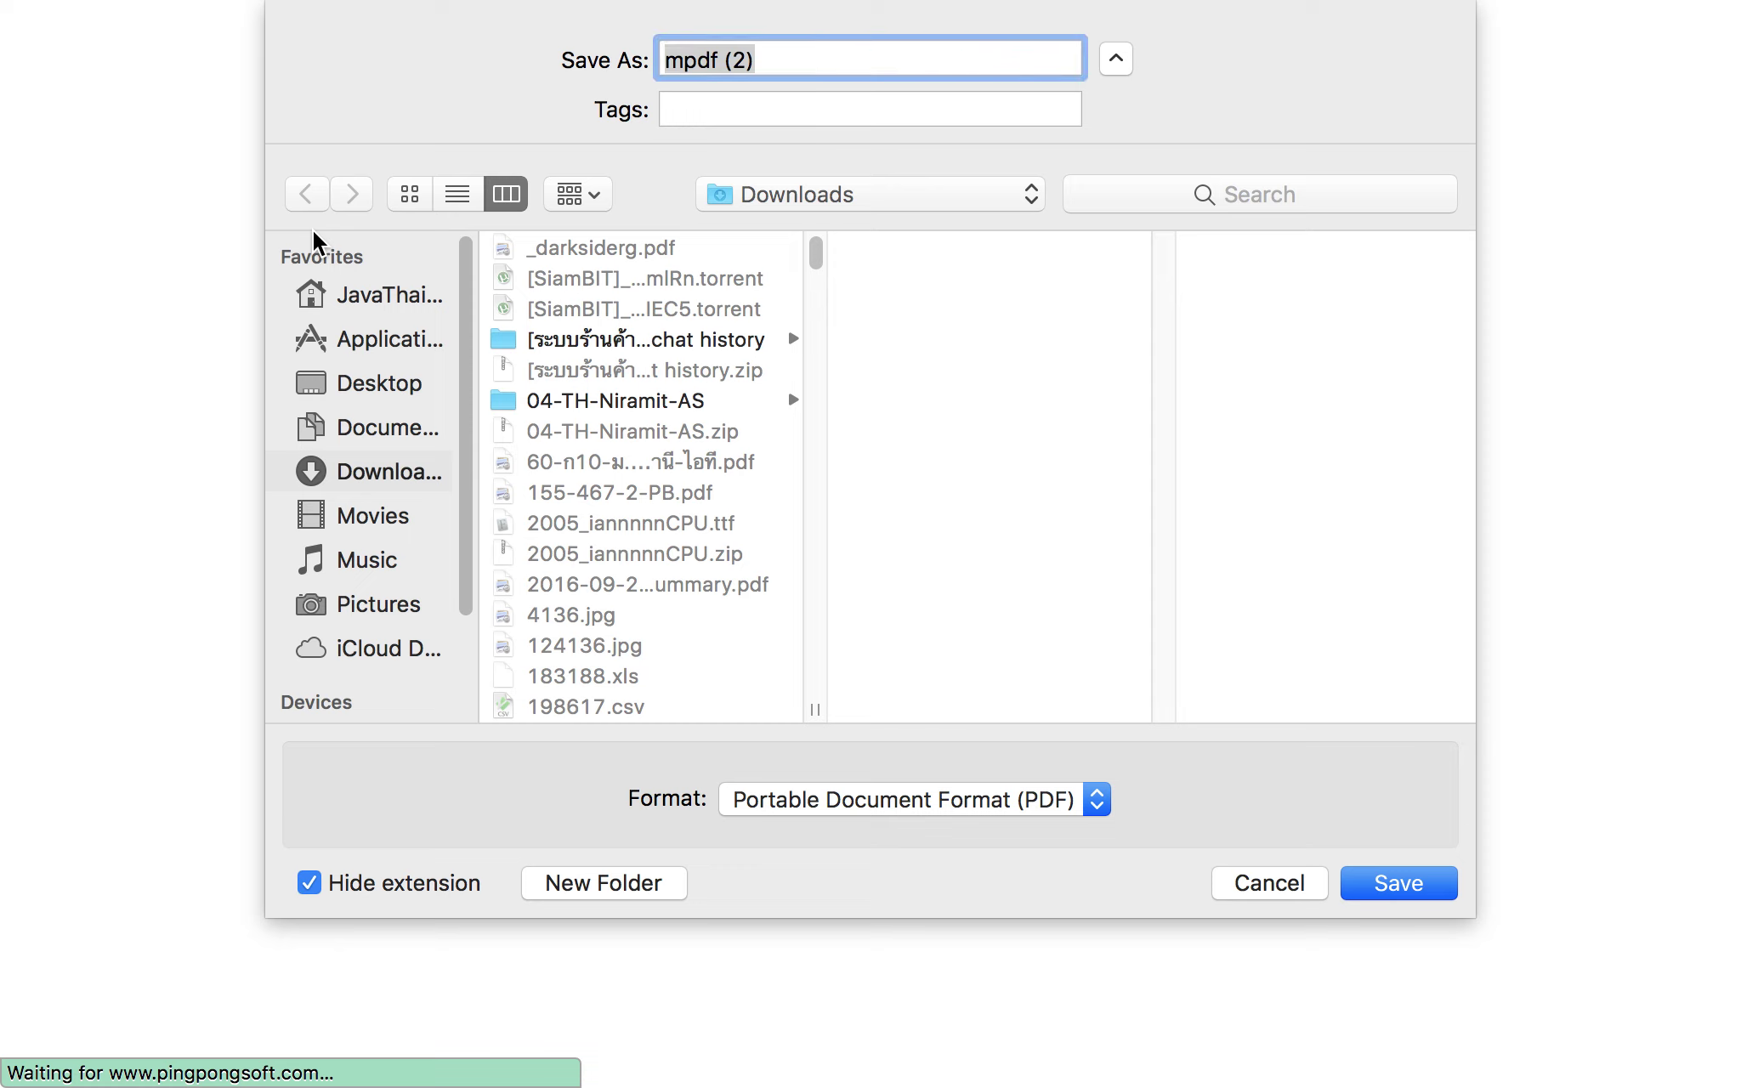
{"action": "left_click", "coordinate": [1246, 884]}
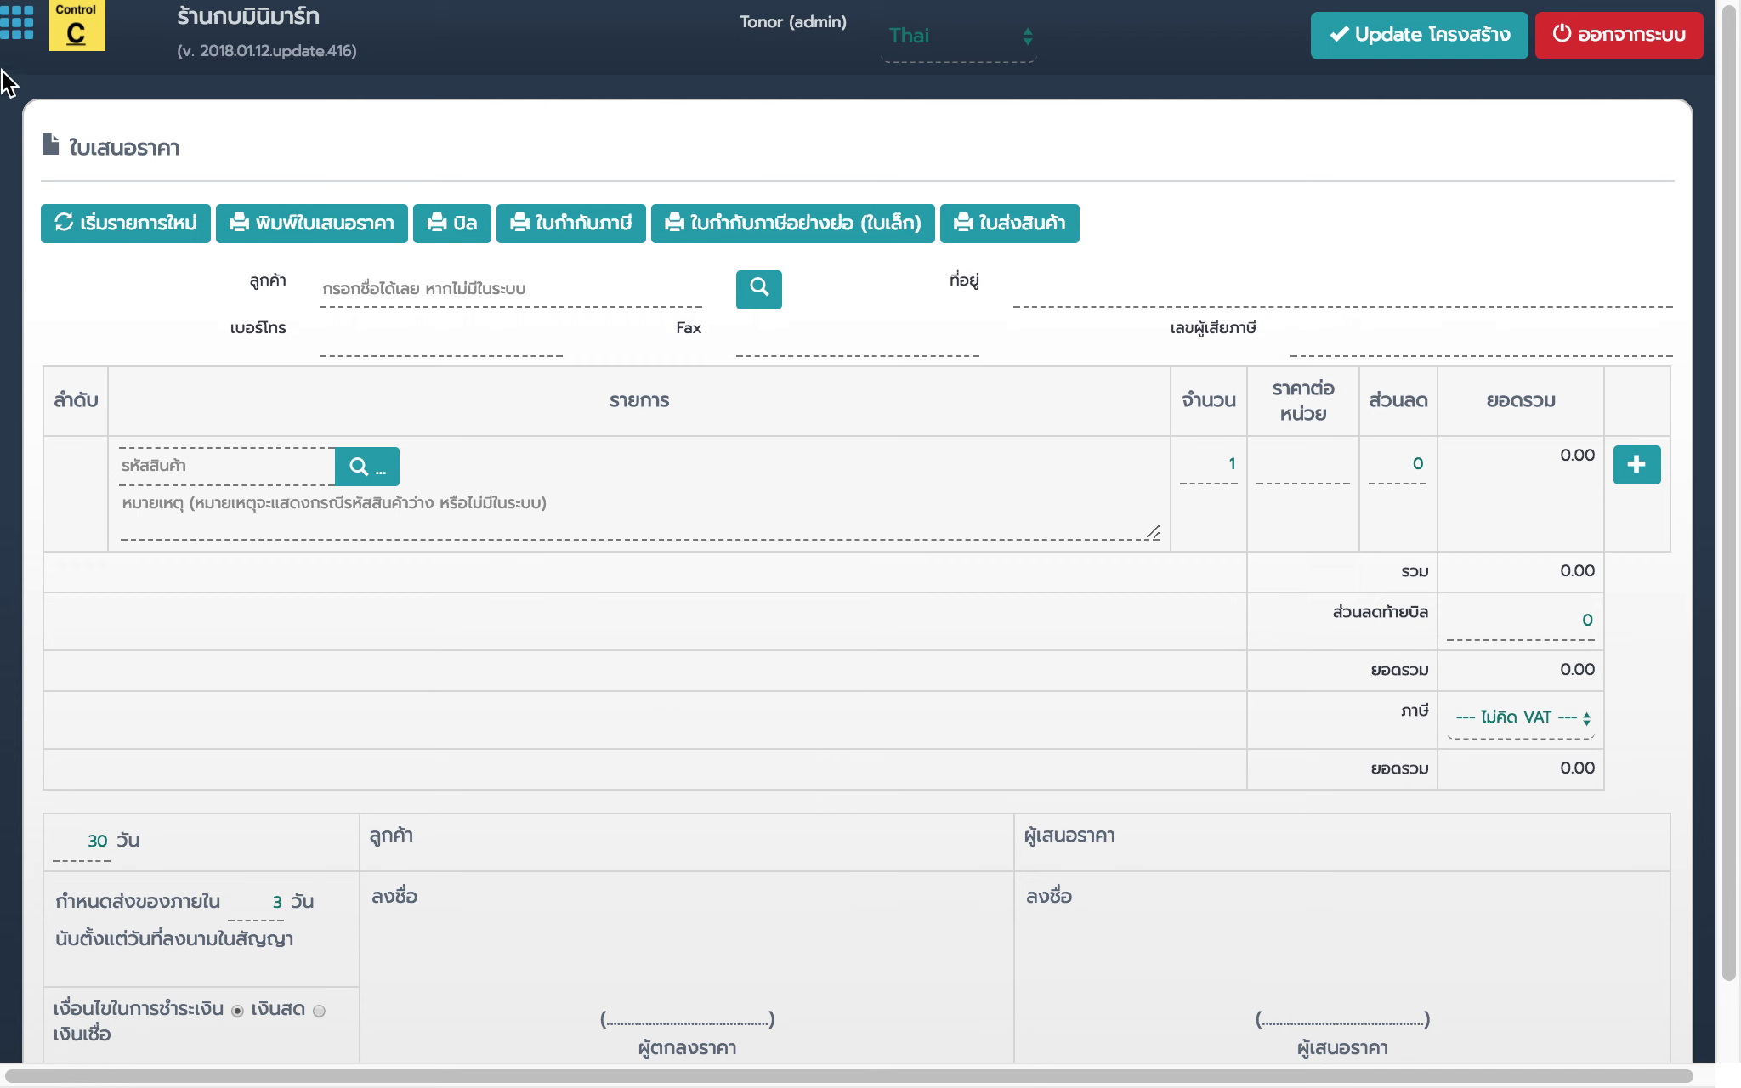
Step: Open the sales screen (ขายสินค้า) and remove the Ha gow 13BOXX420G line from the bill
{"action": "left_click", "coordinate": [14, 38]}
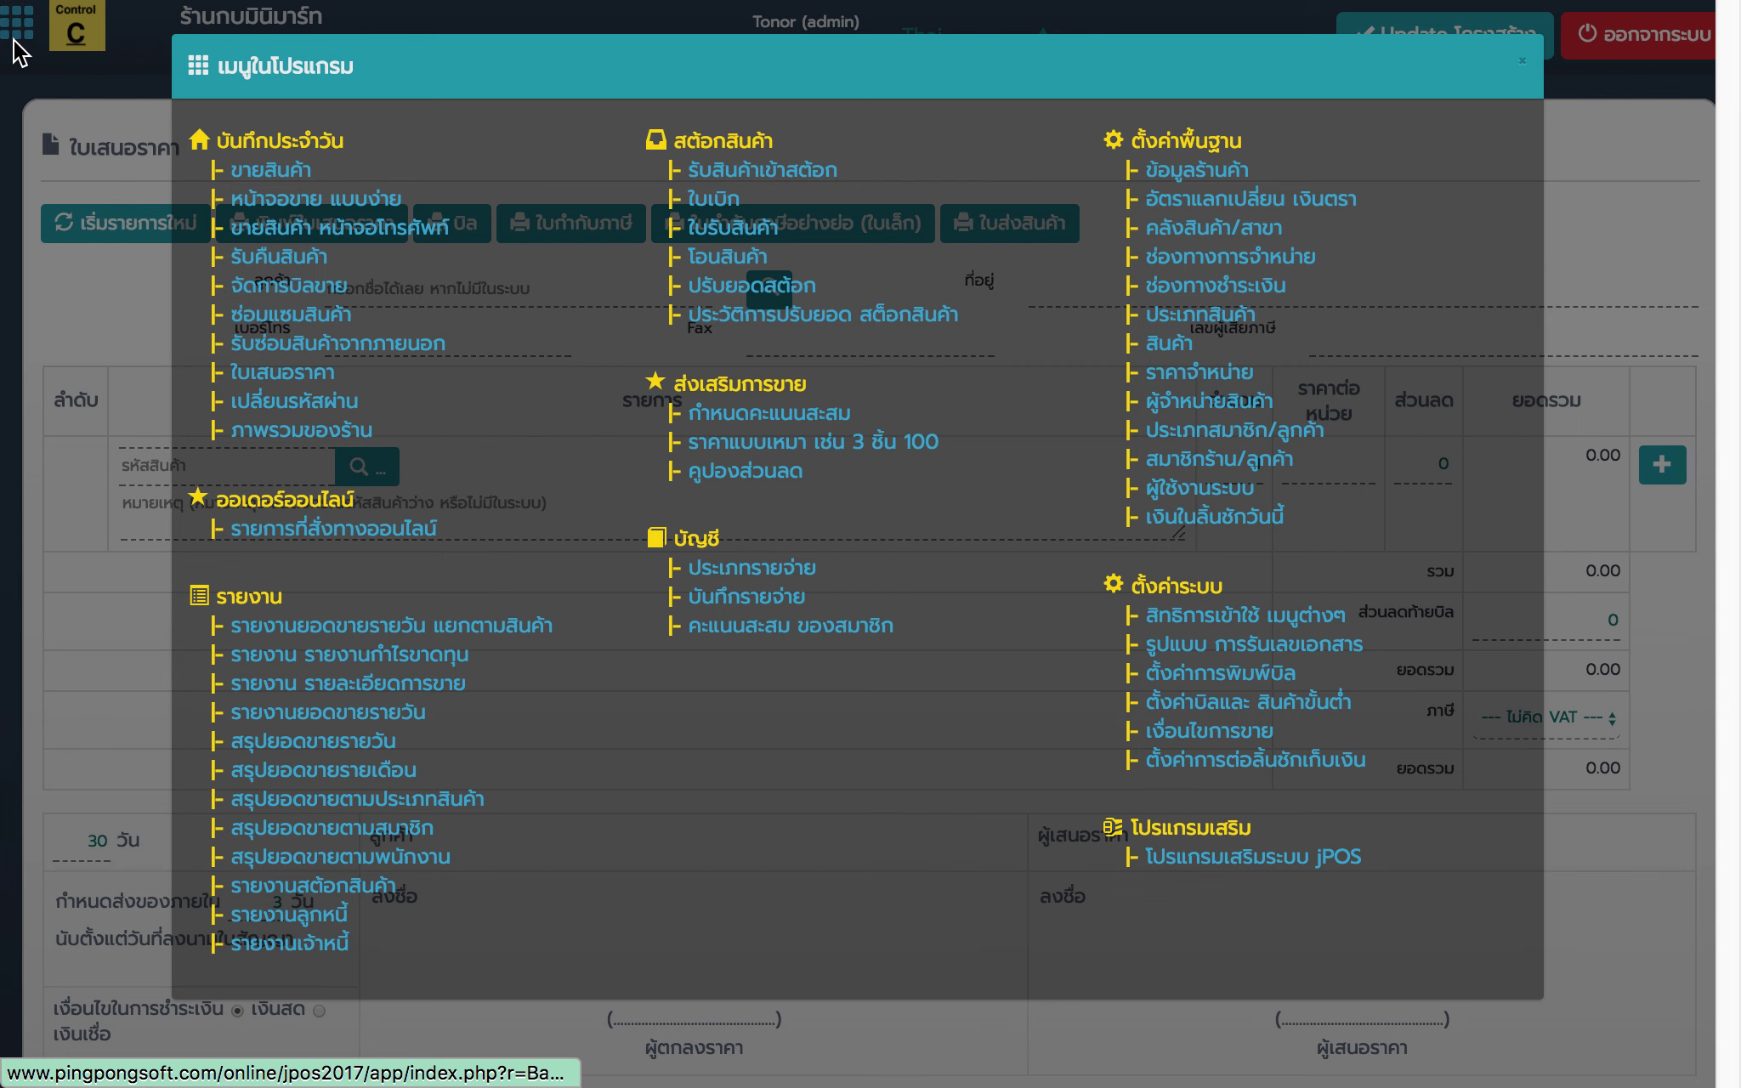
{"action": "left_click", "coordinate": [259, 177]}
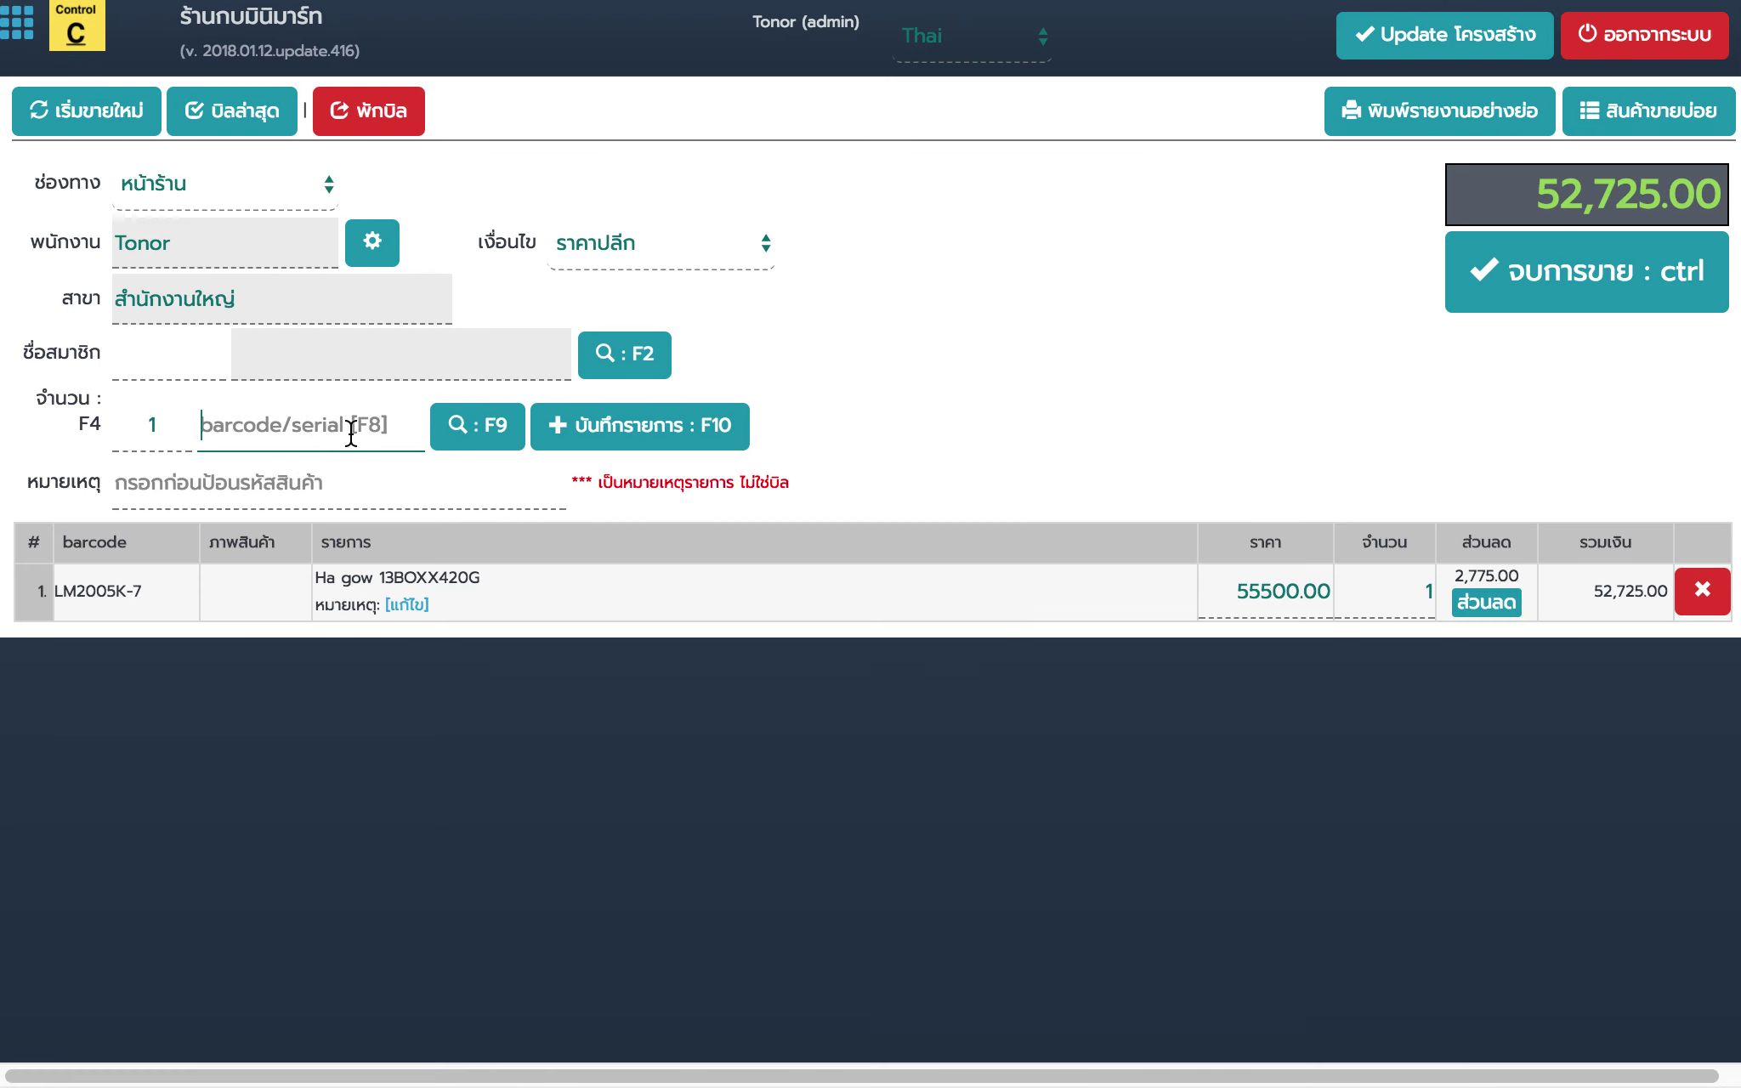
{"action": "left_click", "coordinate": [1695, 595]}
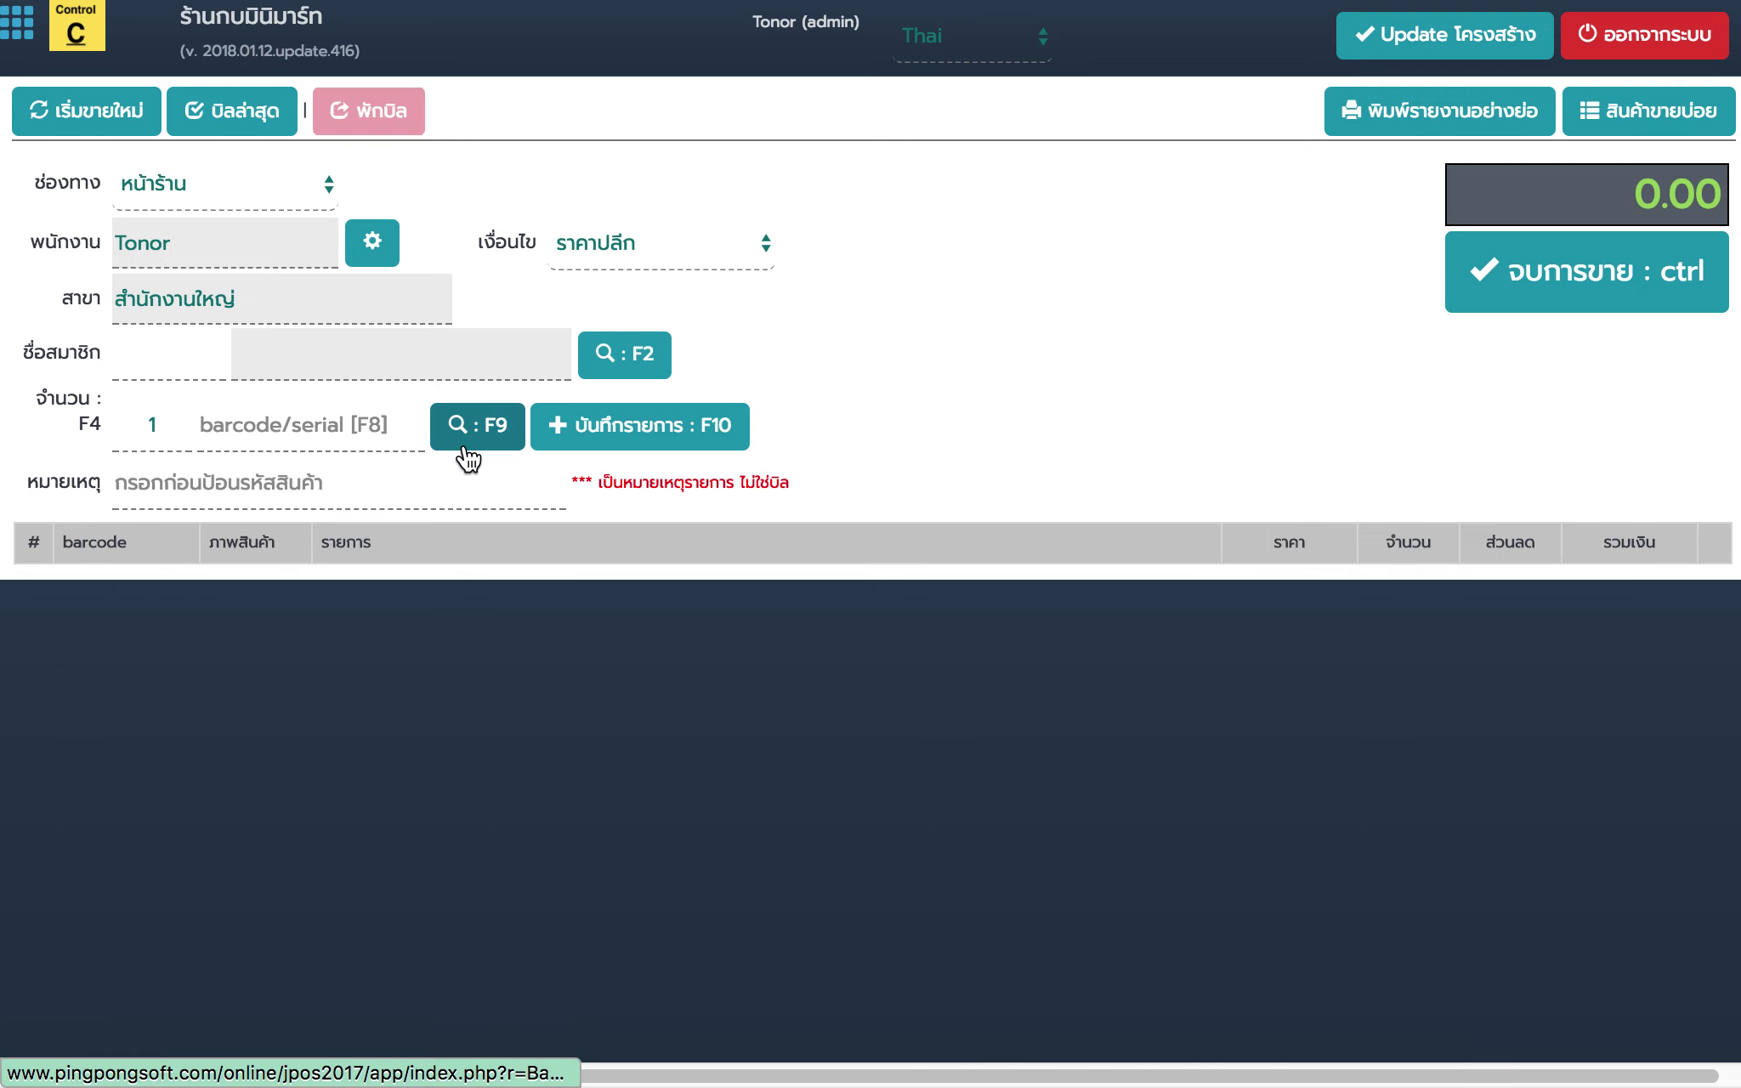
Step: Assign member MISCELLANEOUS(LKM) to the sale, add product 0121, and check the available price conditions (เงื่อนไข)
{"action": "left_click", "coordinate": [602, 357]}
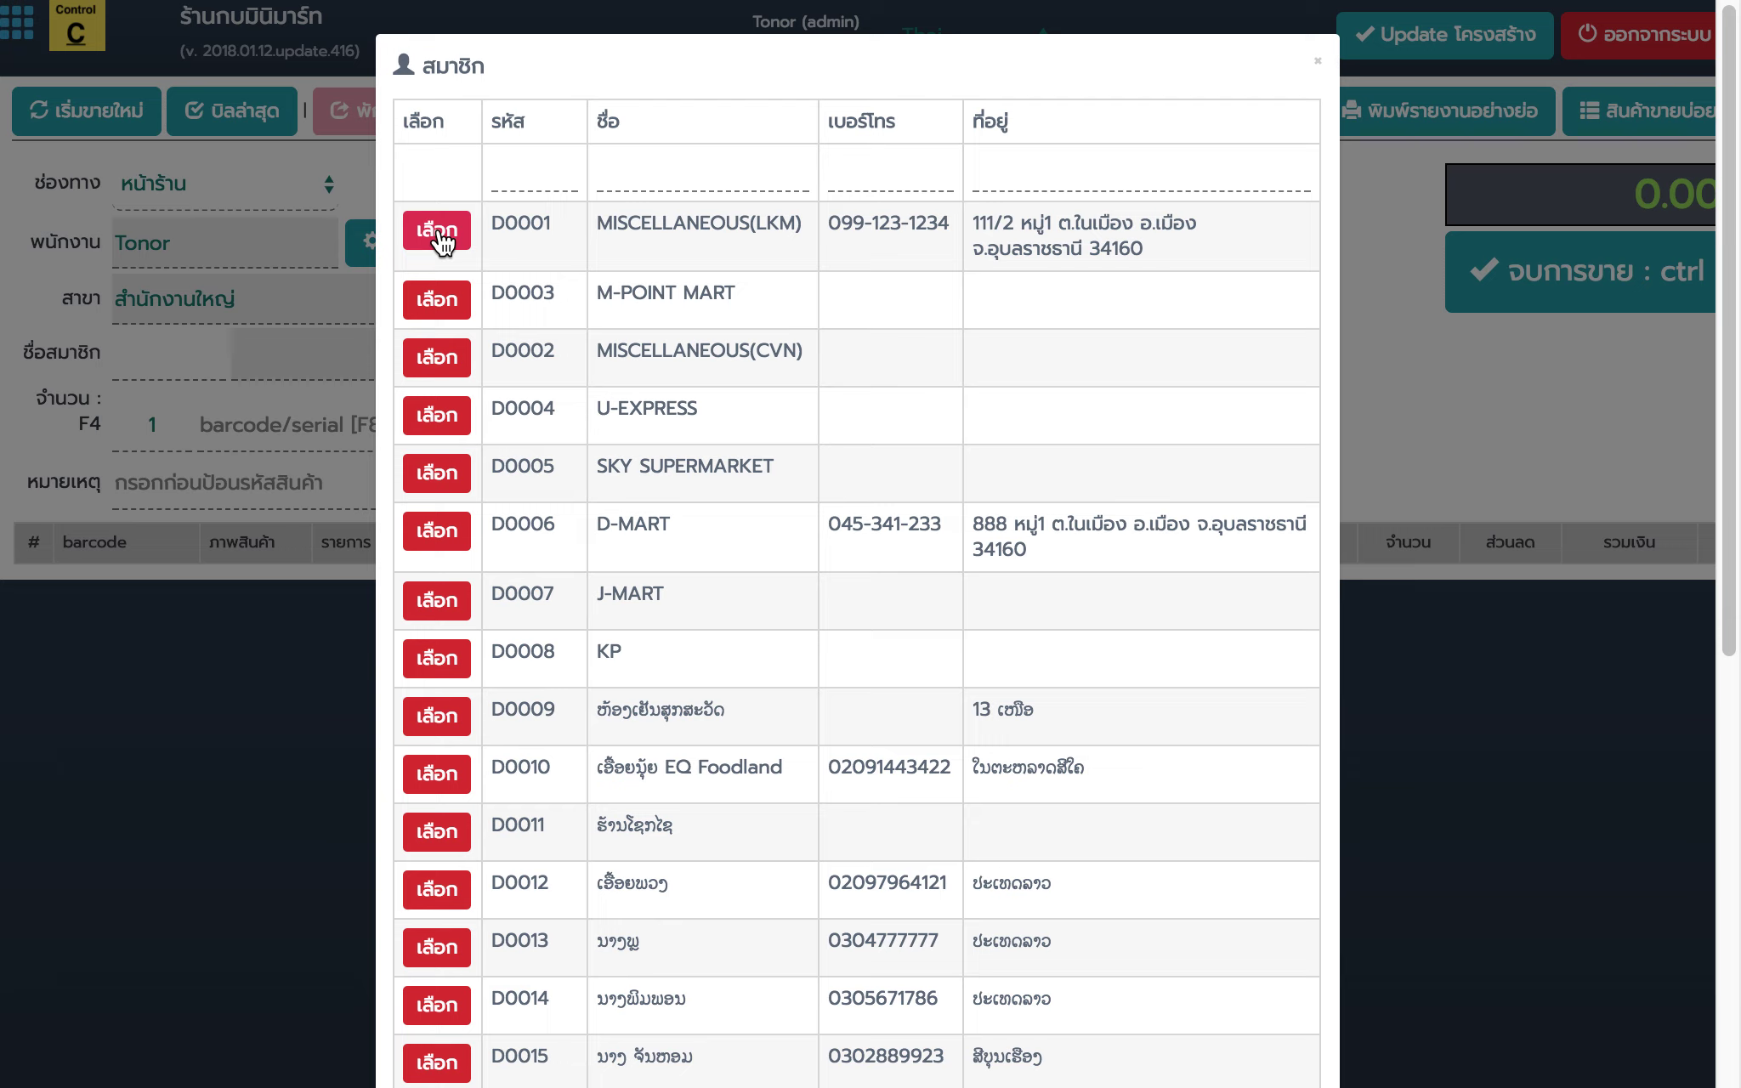
{"action": "left_click", "coordinate": [441, 238]}
{"action": "left_click", "coordinate": [354, 479]}
{"action": "type", "text": "012"}
{"action": "left_click", "coordinate": [477, 483]}
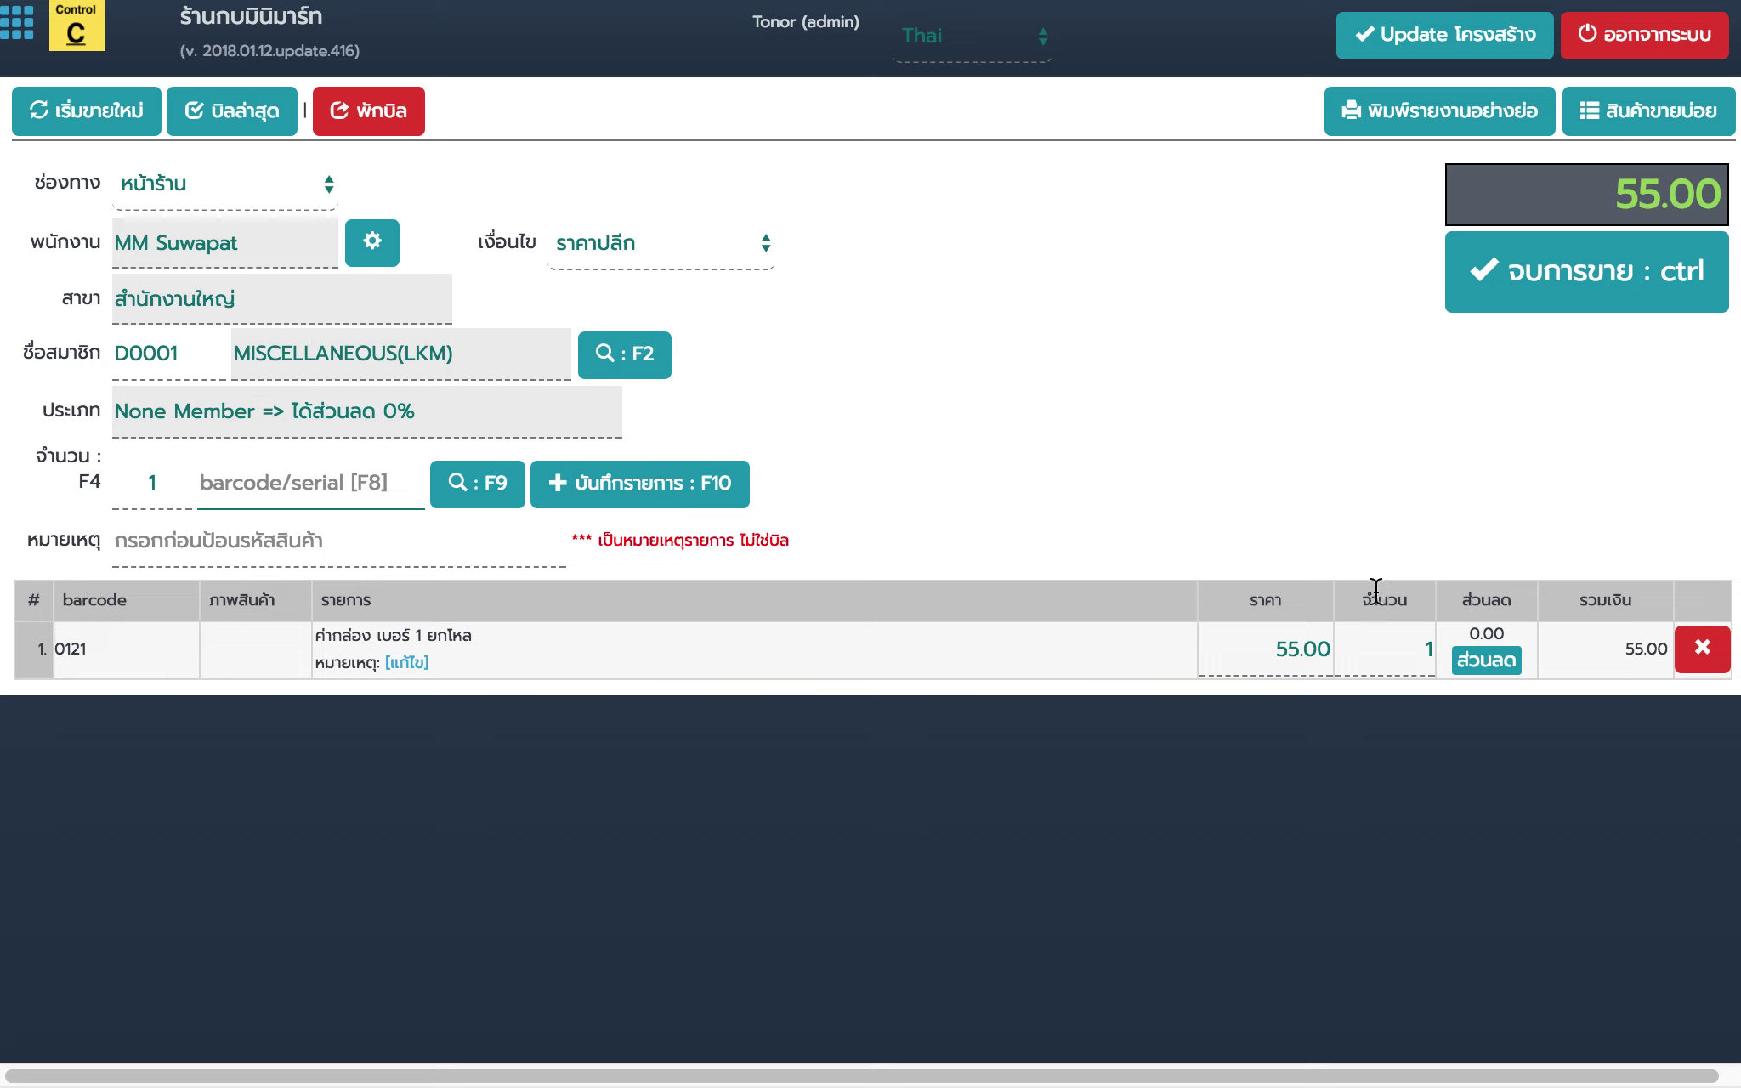
{"action": "left_click", "coordinate": [685, 247]}
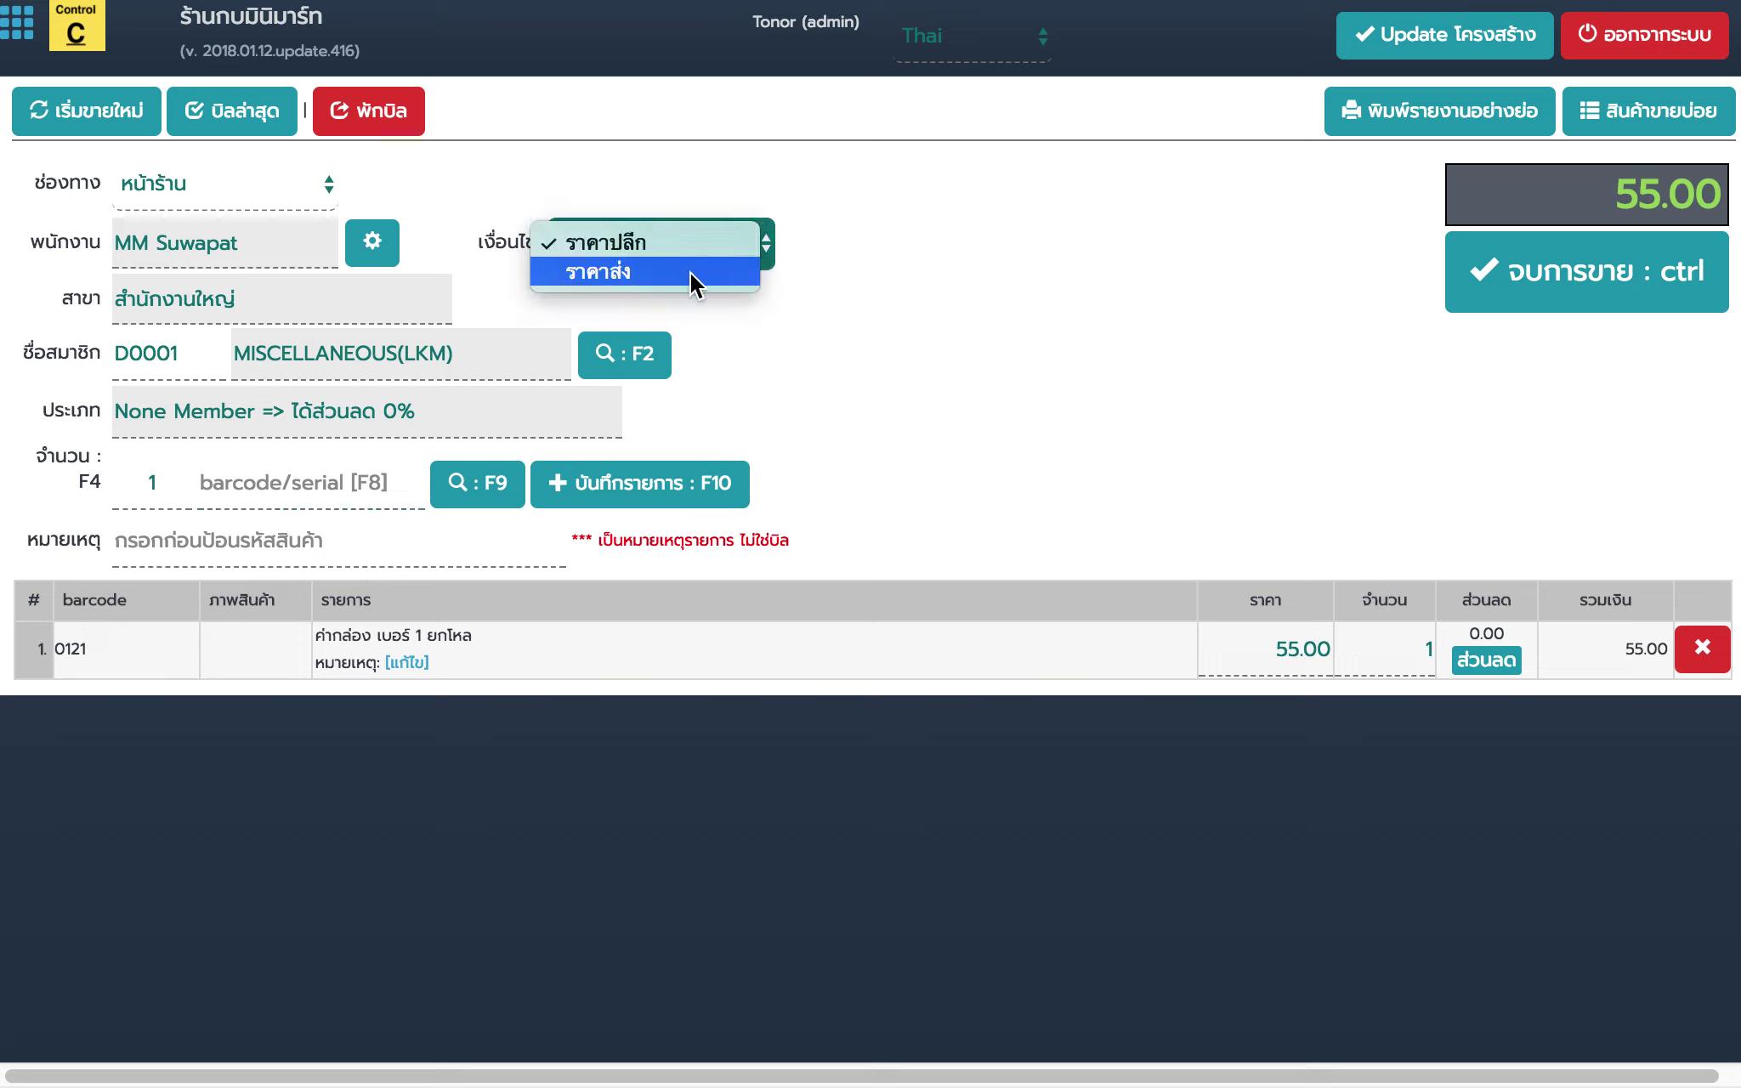
{"action": "left_click", "coordinate": [746, 331]}
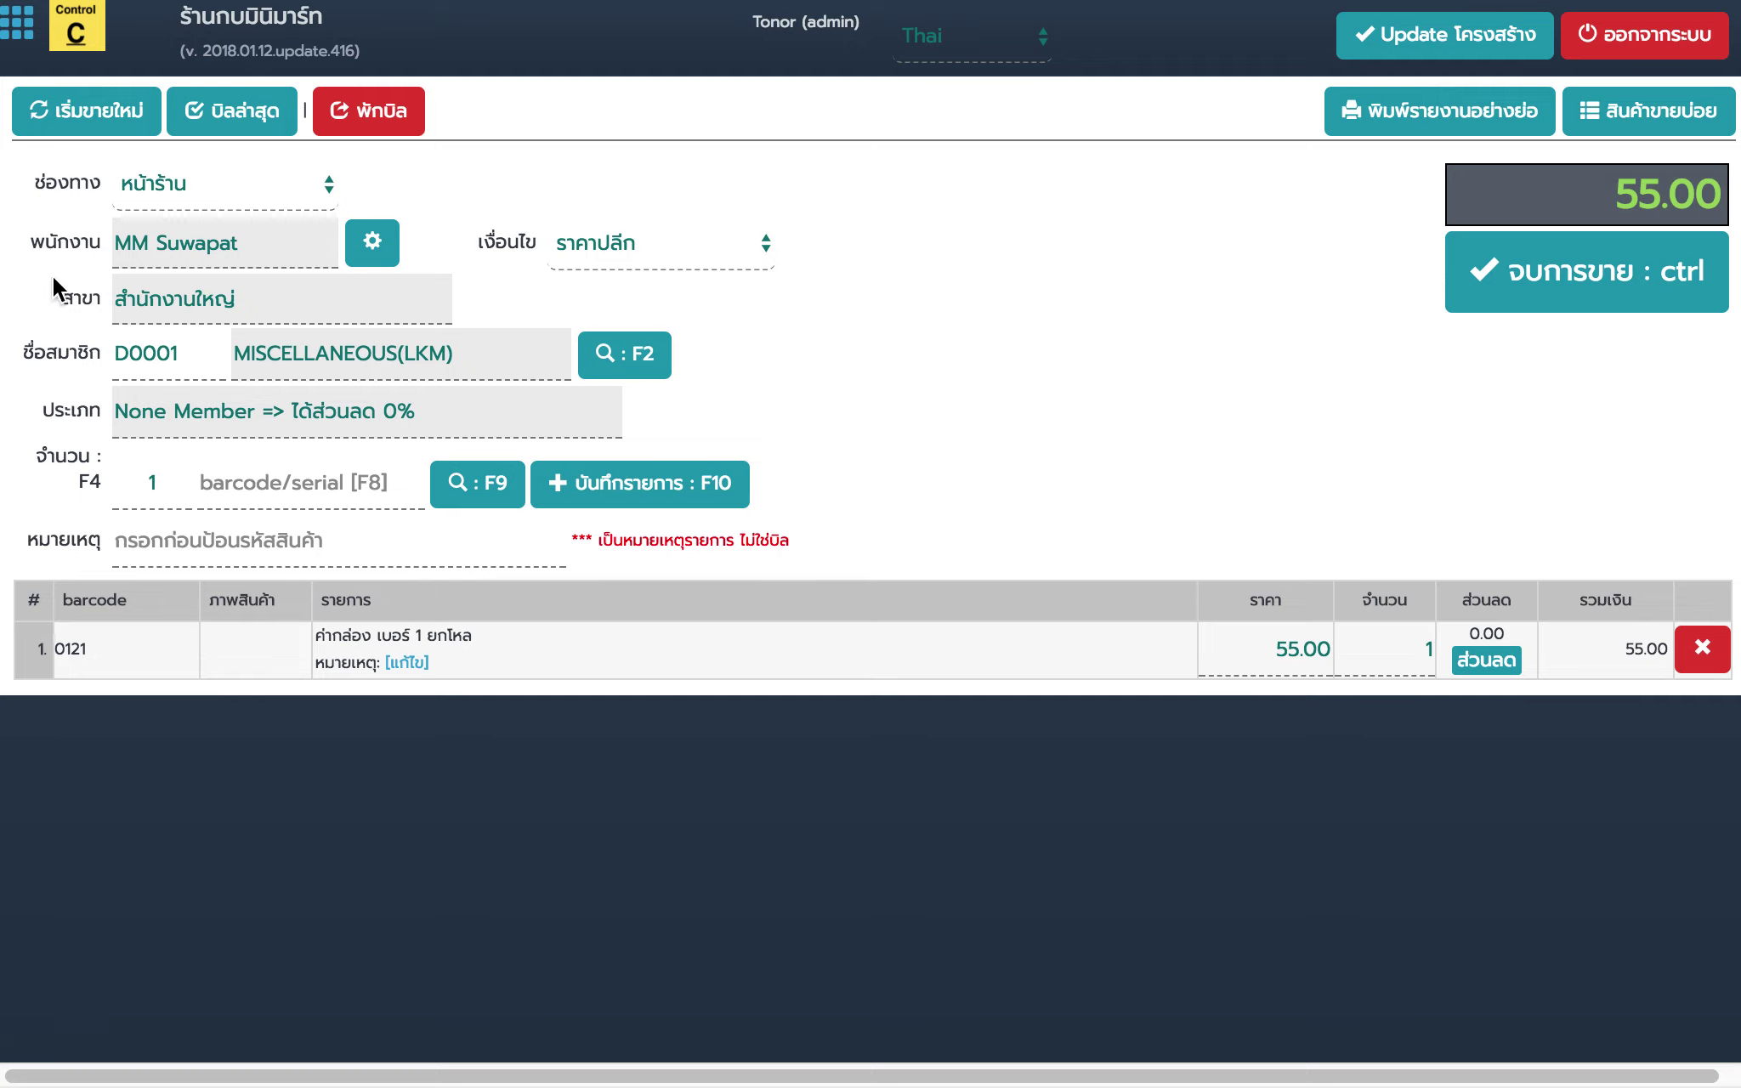
Step: Display the daily sales report by product (รายงานยอดขายรายวัน แยกตามสินค้า) for มกราคม 2561 across all branches and types
{"action": "left_click", "coordinate": [17, 22]}
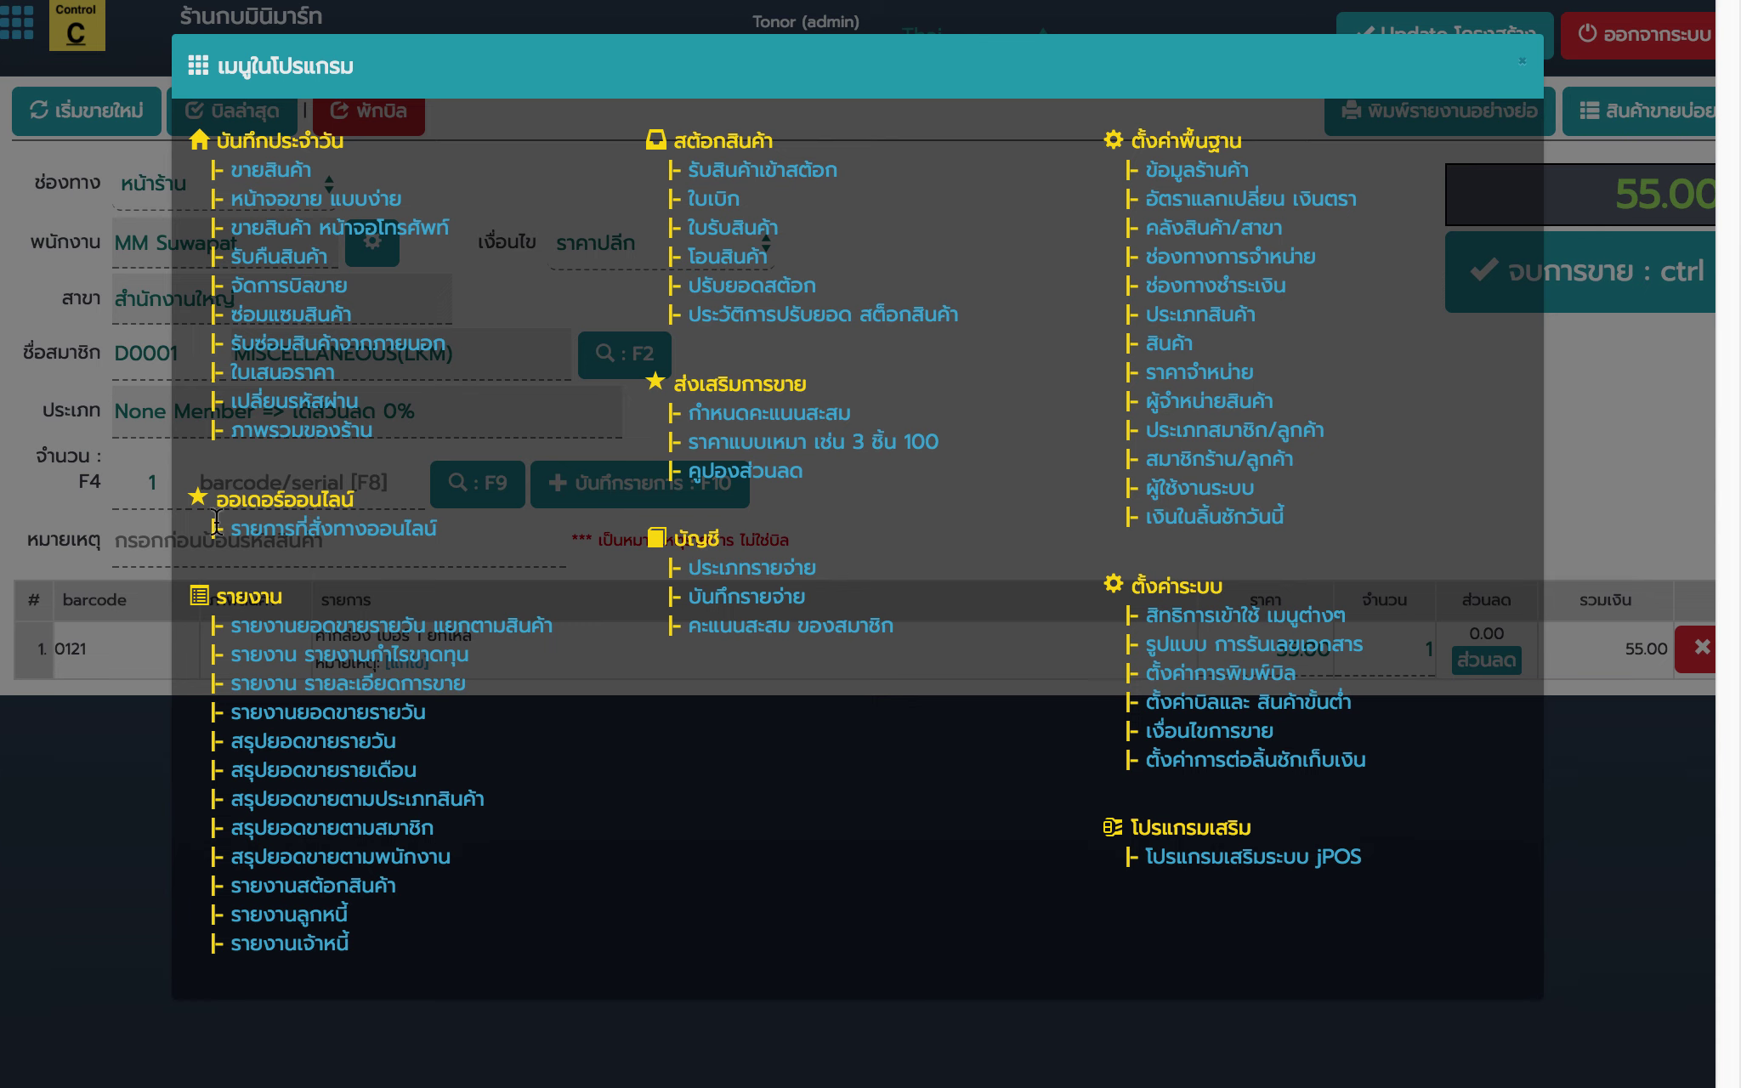
{"action": "left_click", "coordinate": [277, 629]}
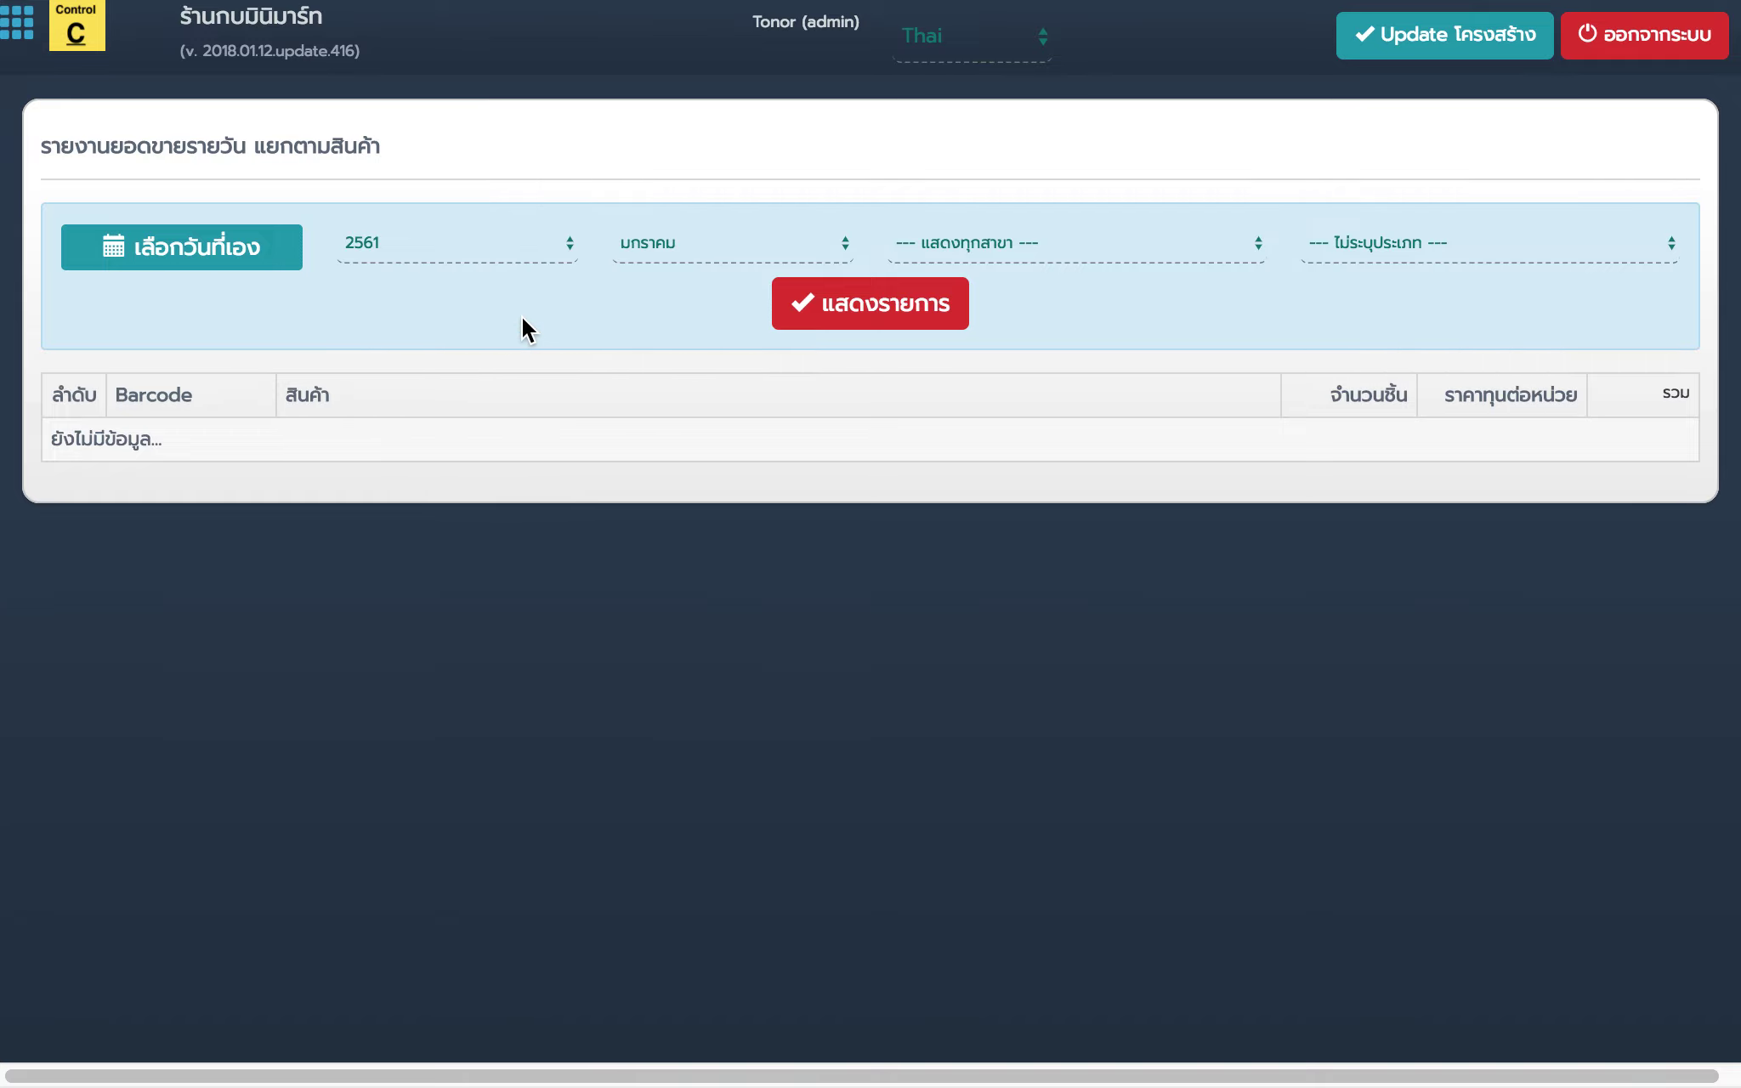
{"action": "left_click", "coordinate": [800, 317]}
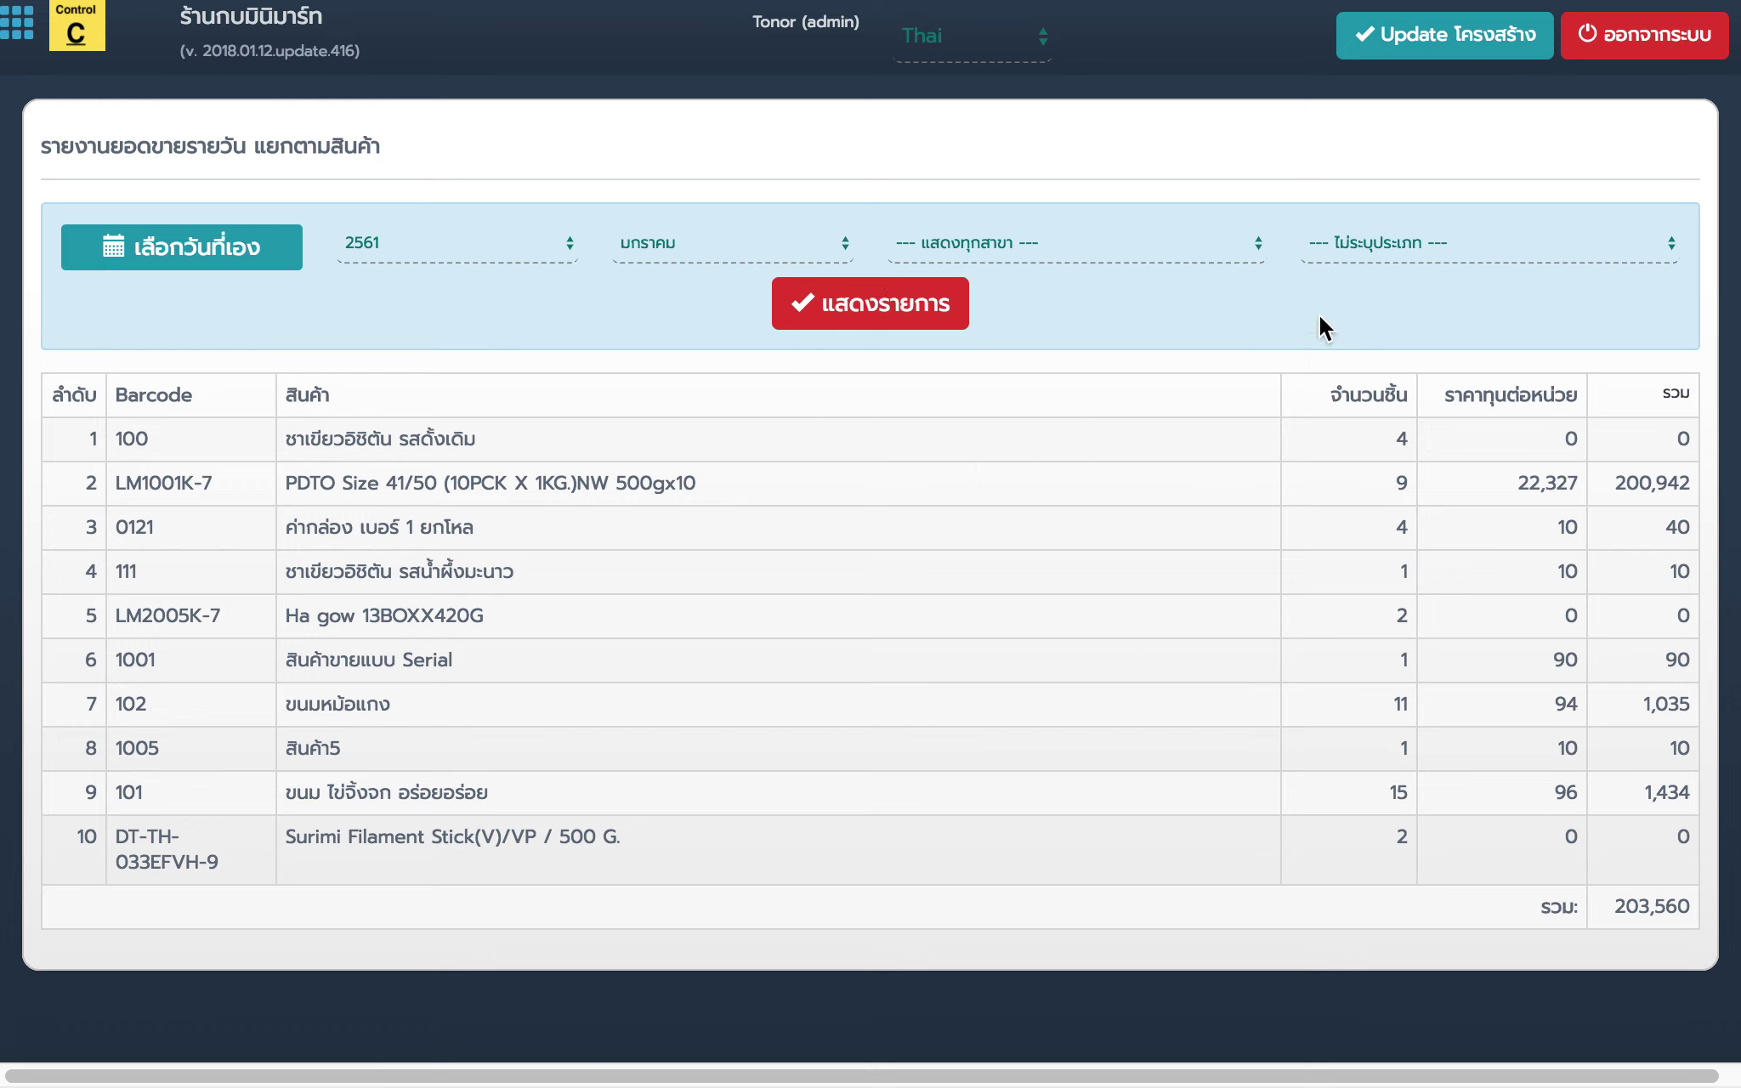
Step: Examine the product type and branch filter options of the report without changing them
{"action": "left_click", "coordinate": [1344, 253]}
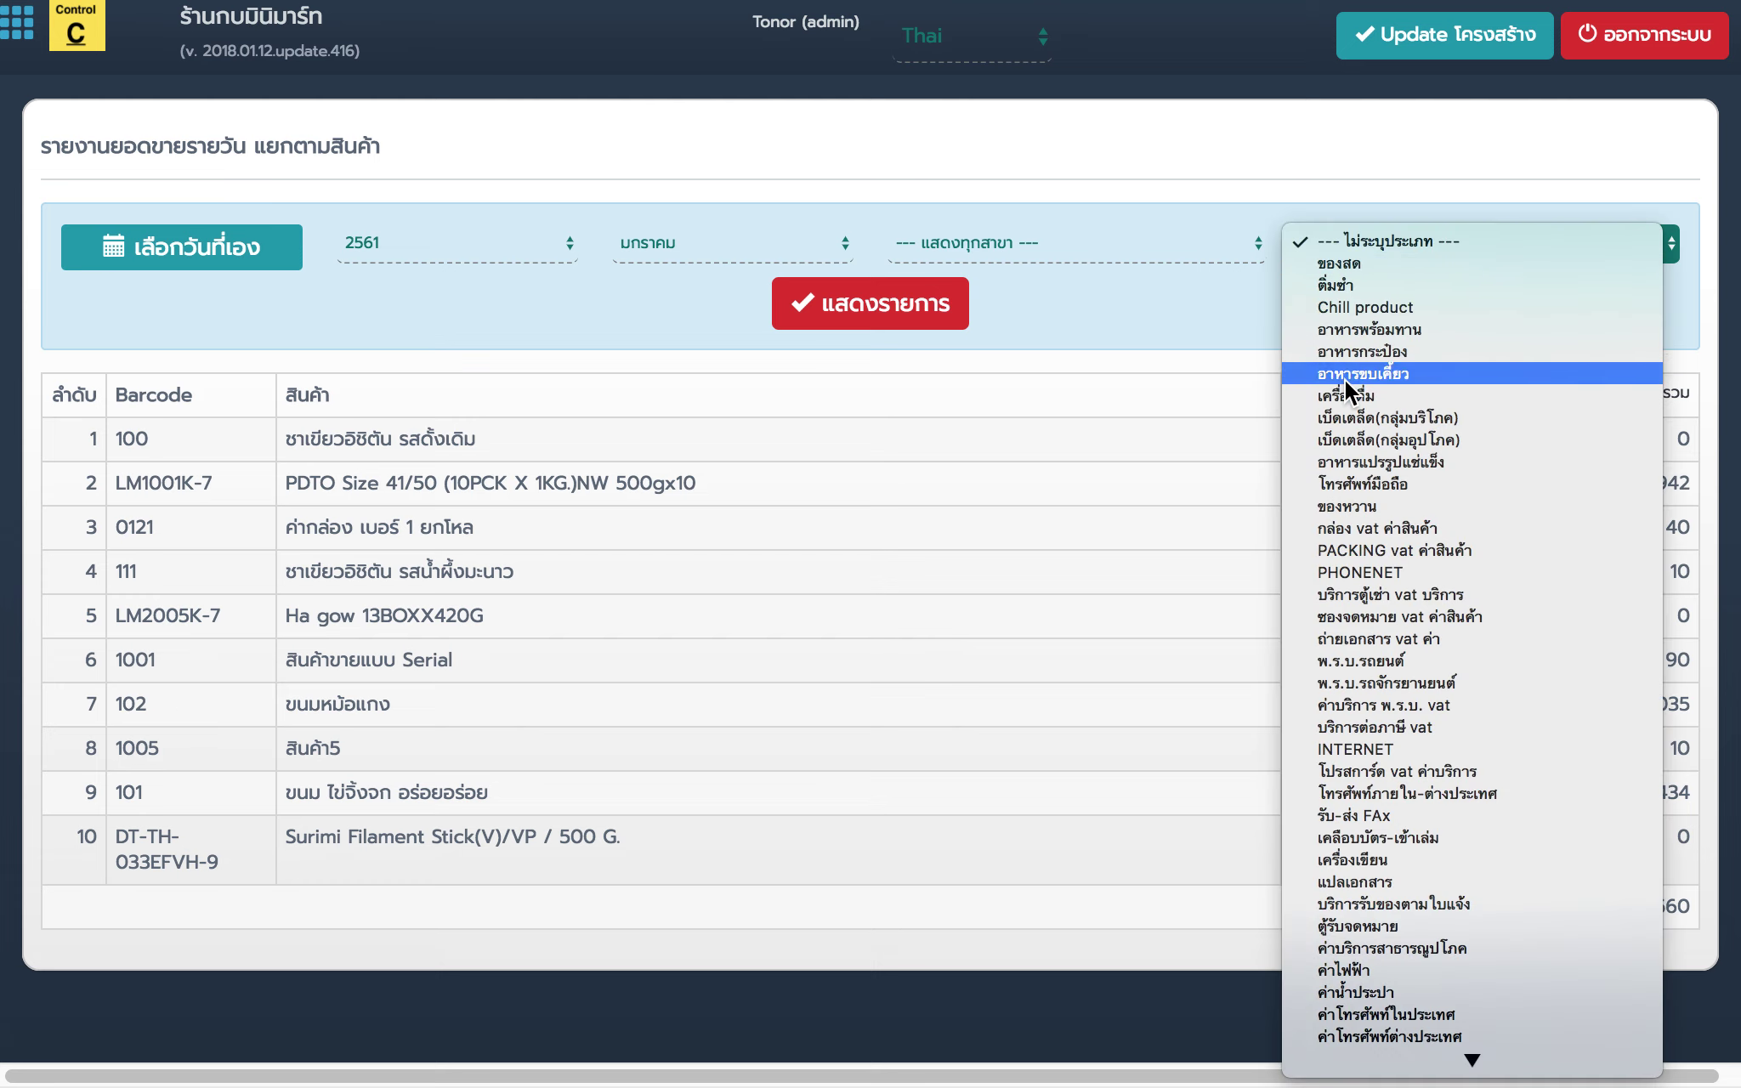
{"action": "left_click", "coordinate": [1097, 248]}
{"action": "left_click", "coordinate": [1097, 248]}
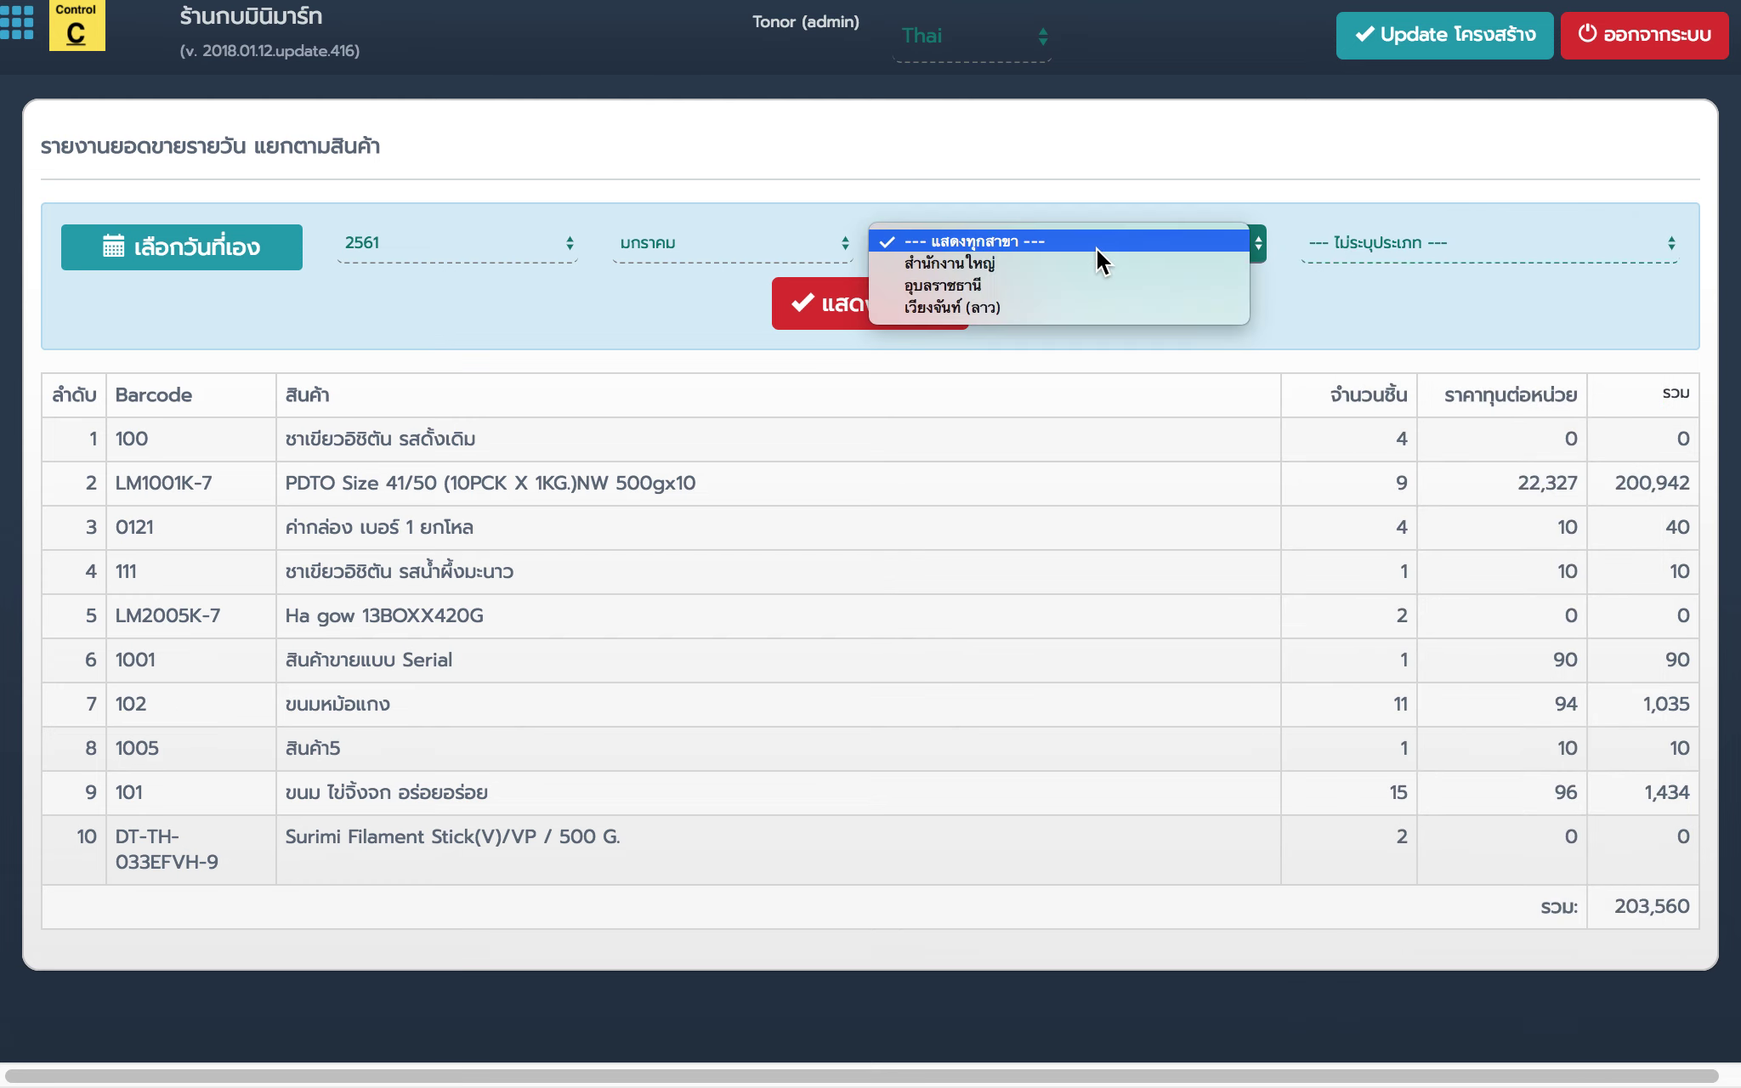
{"action": "left_click", "coordinate": [1302, 314]}
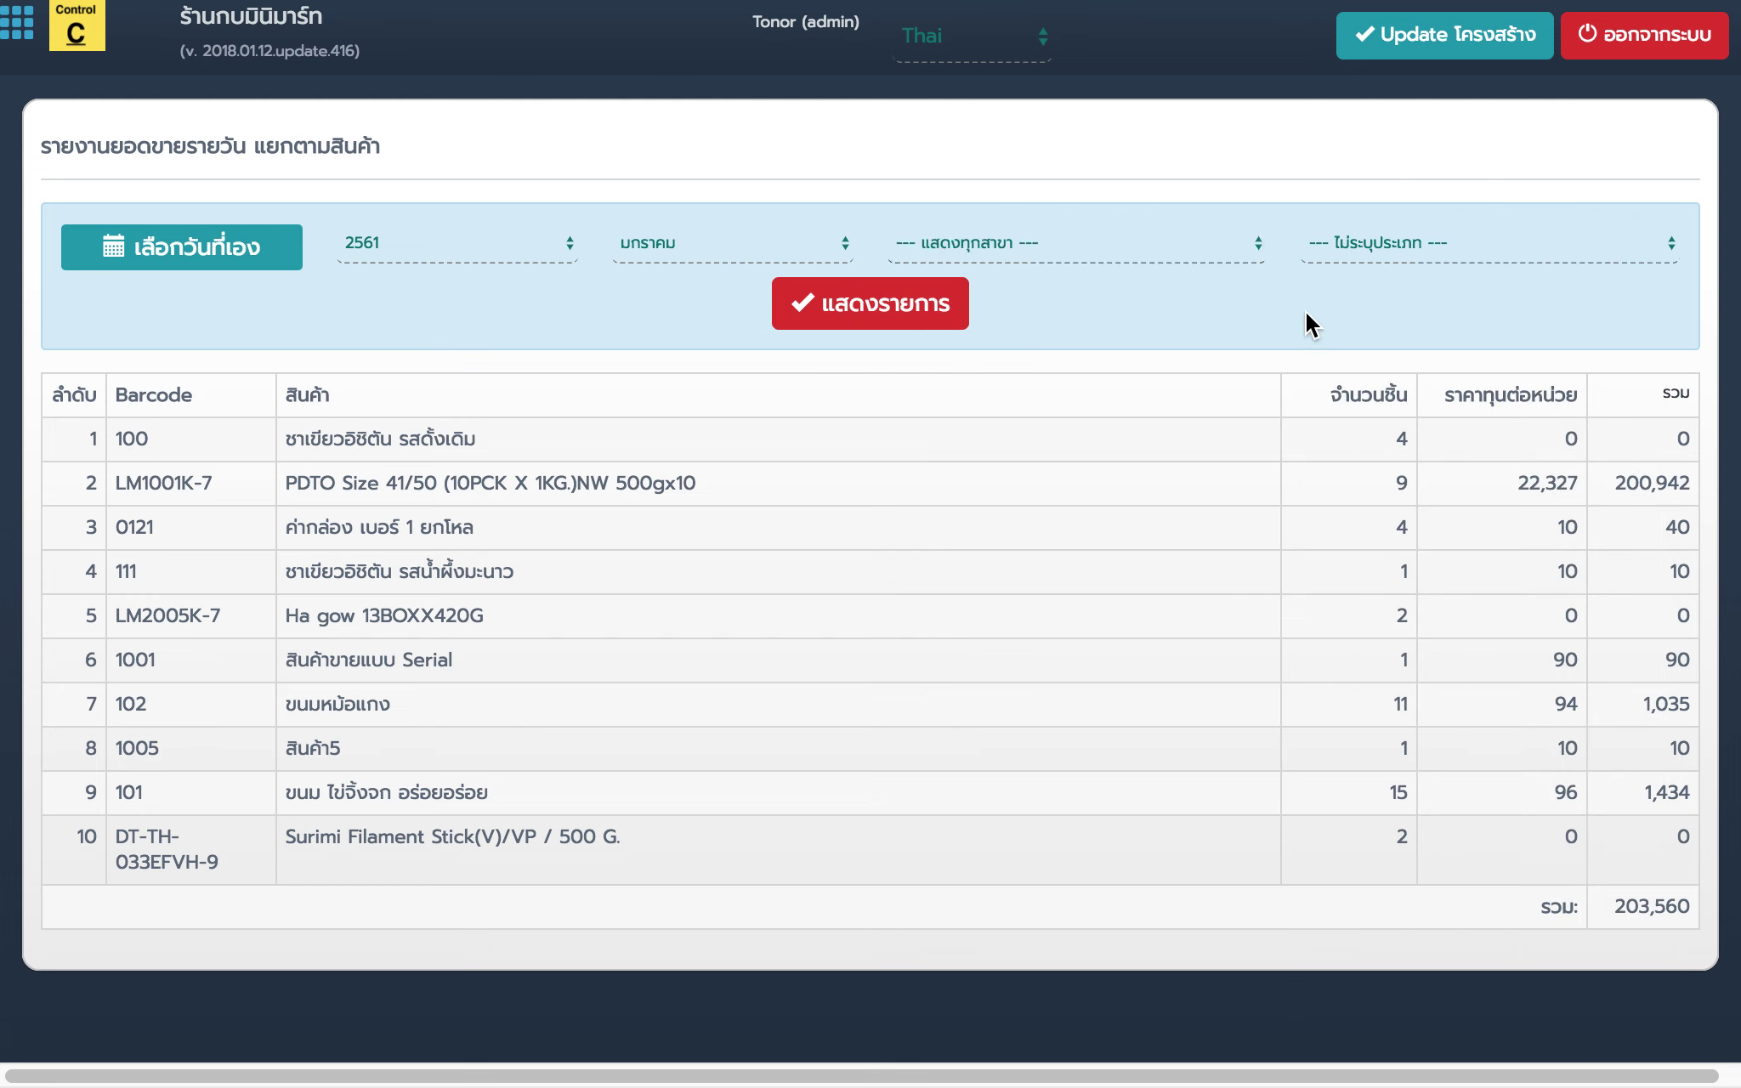
Step: Run the report by custom dates from 10/01/2018 to 16/01/2018
{"action": "left_click", "coordinate": [281, 265]}
{"action": "left_click", "coordinate": [374, 244]}
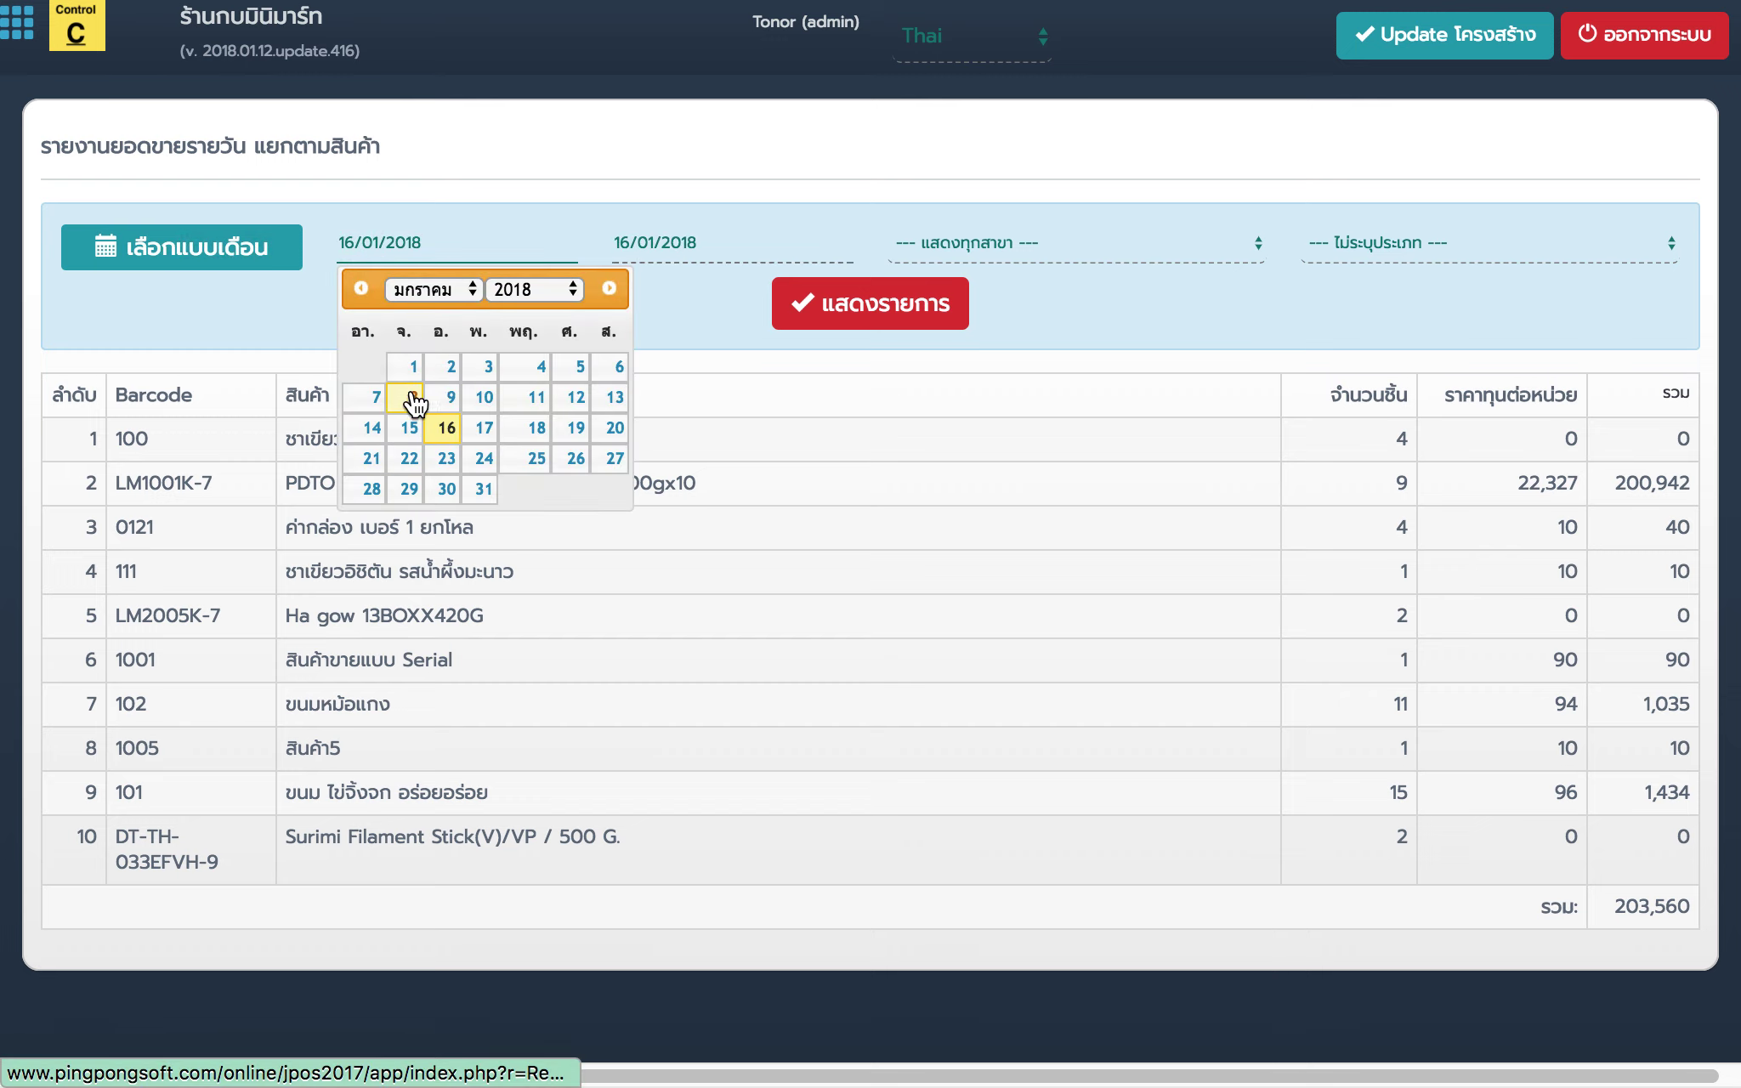
{"action": "left_click", "coordinate": [481, 397]}
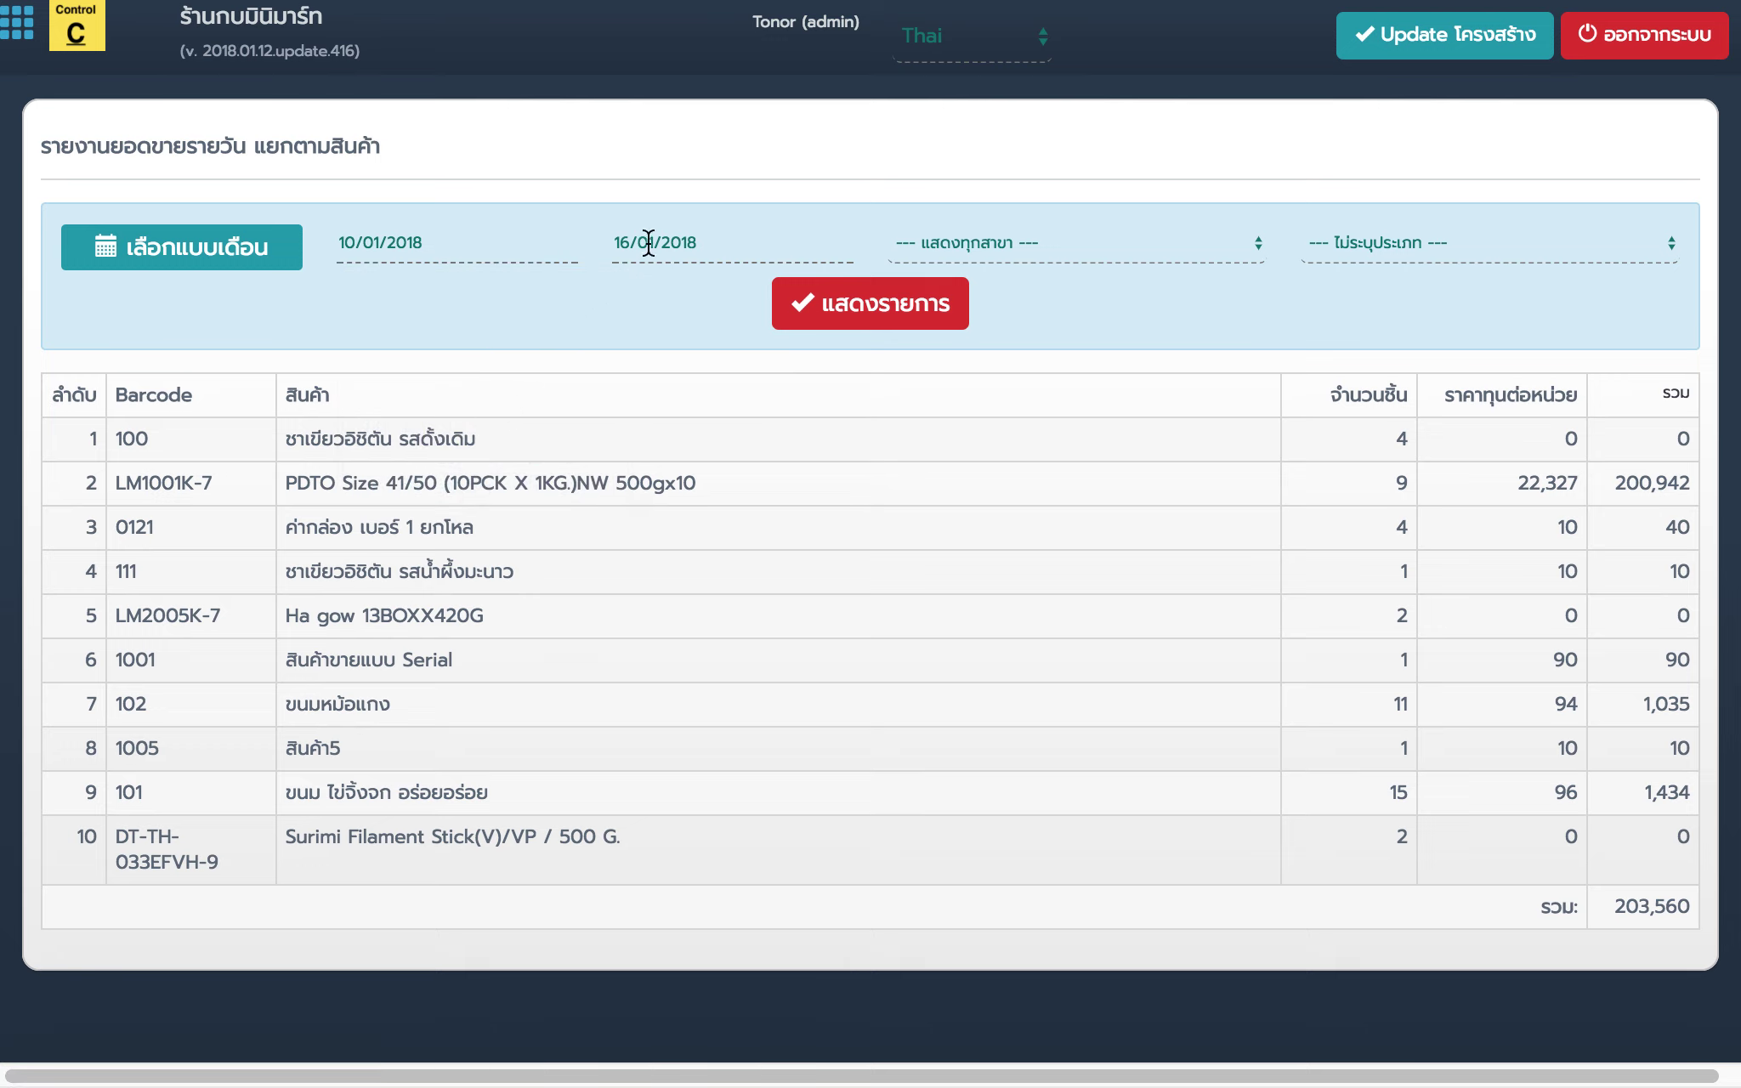
{"action": "left_click", "coordinate": [810, 320]}
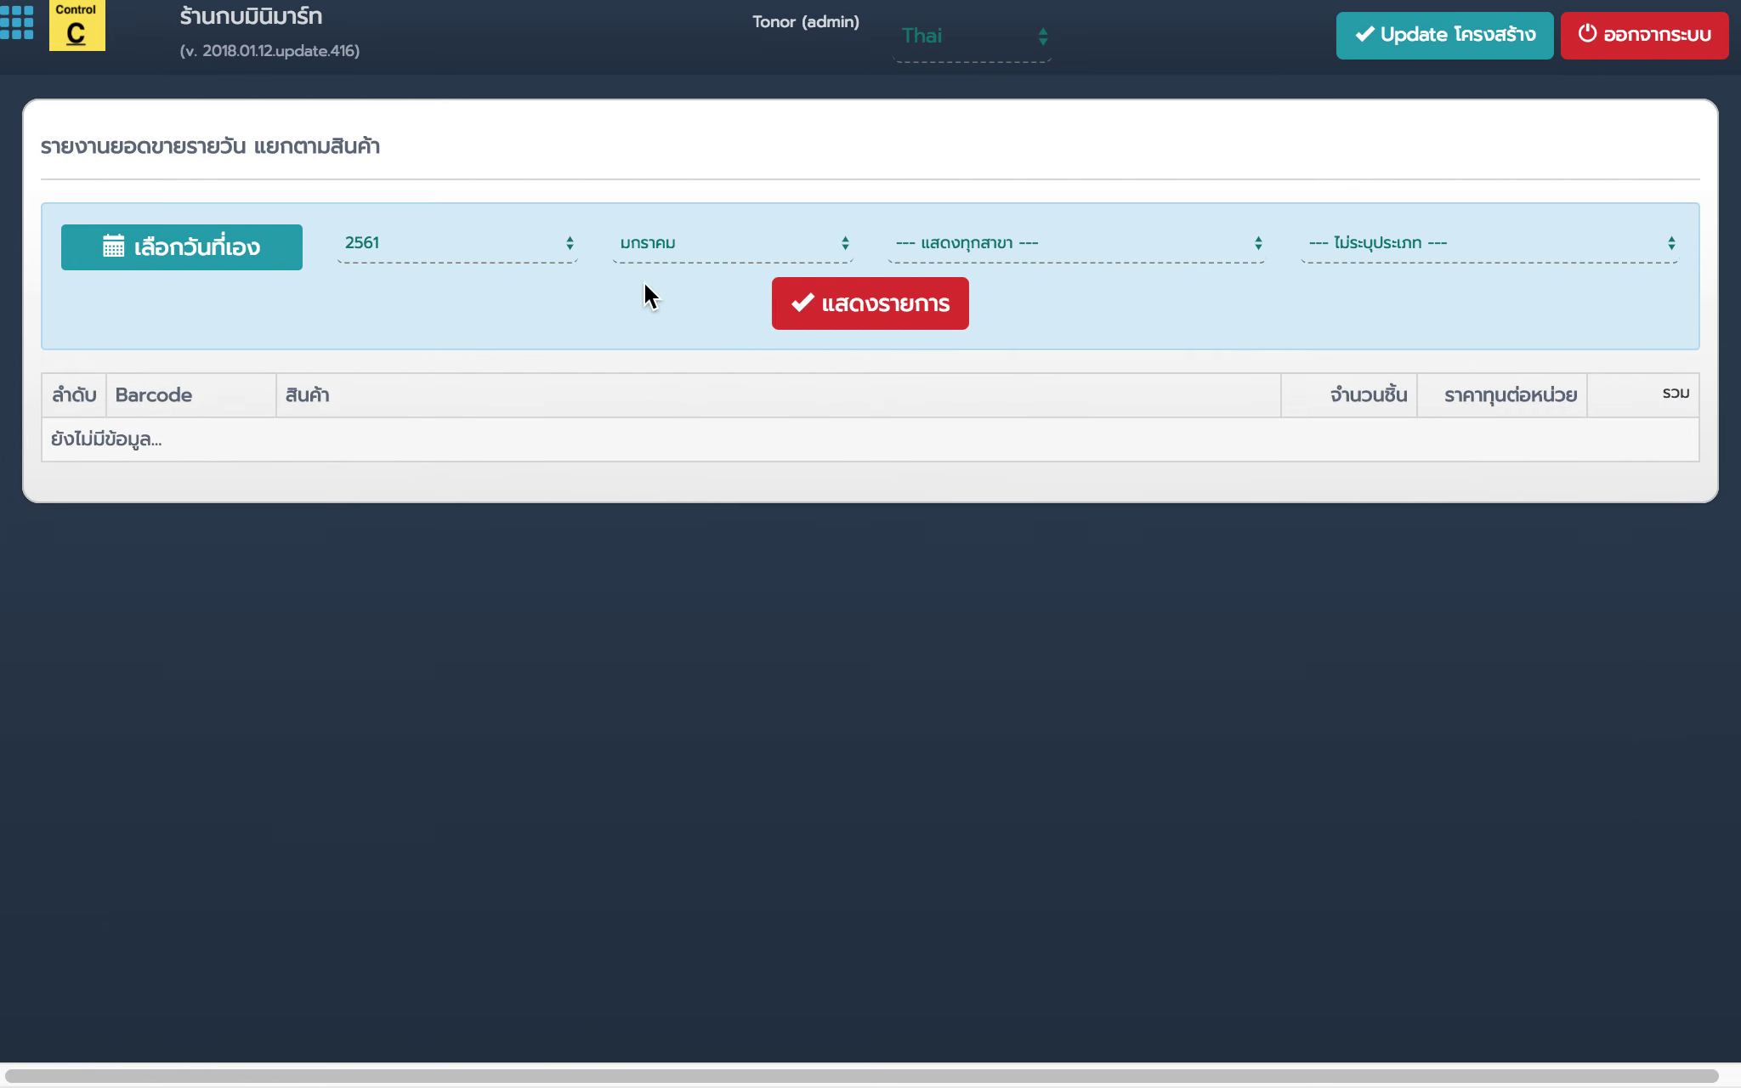
Step: Run the report by custom dates from 01/01/2018 to 10/01/2018
{"action": "left_click", "coordinate": [253, 268]}
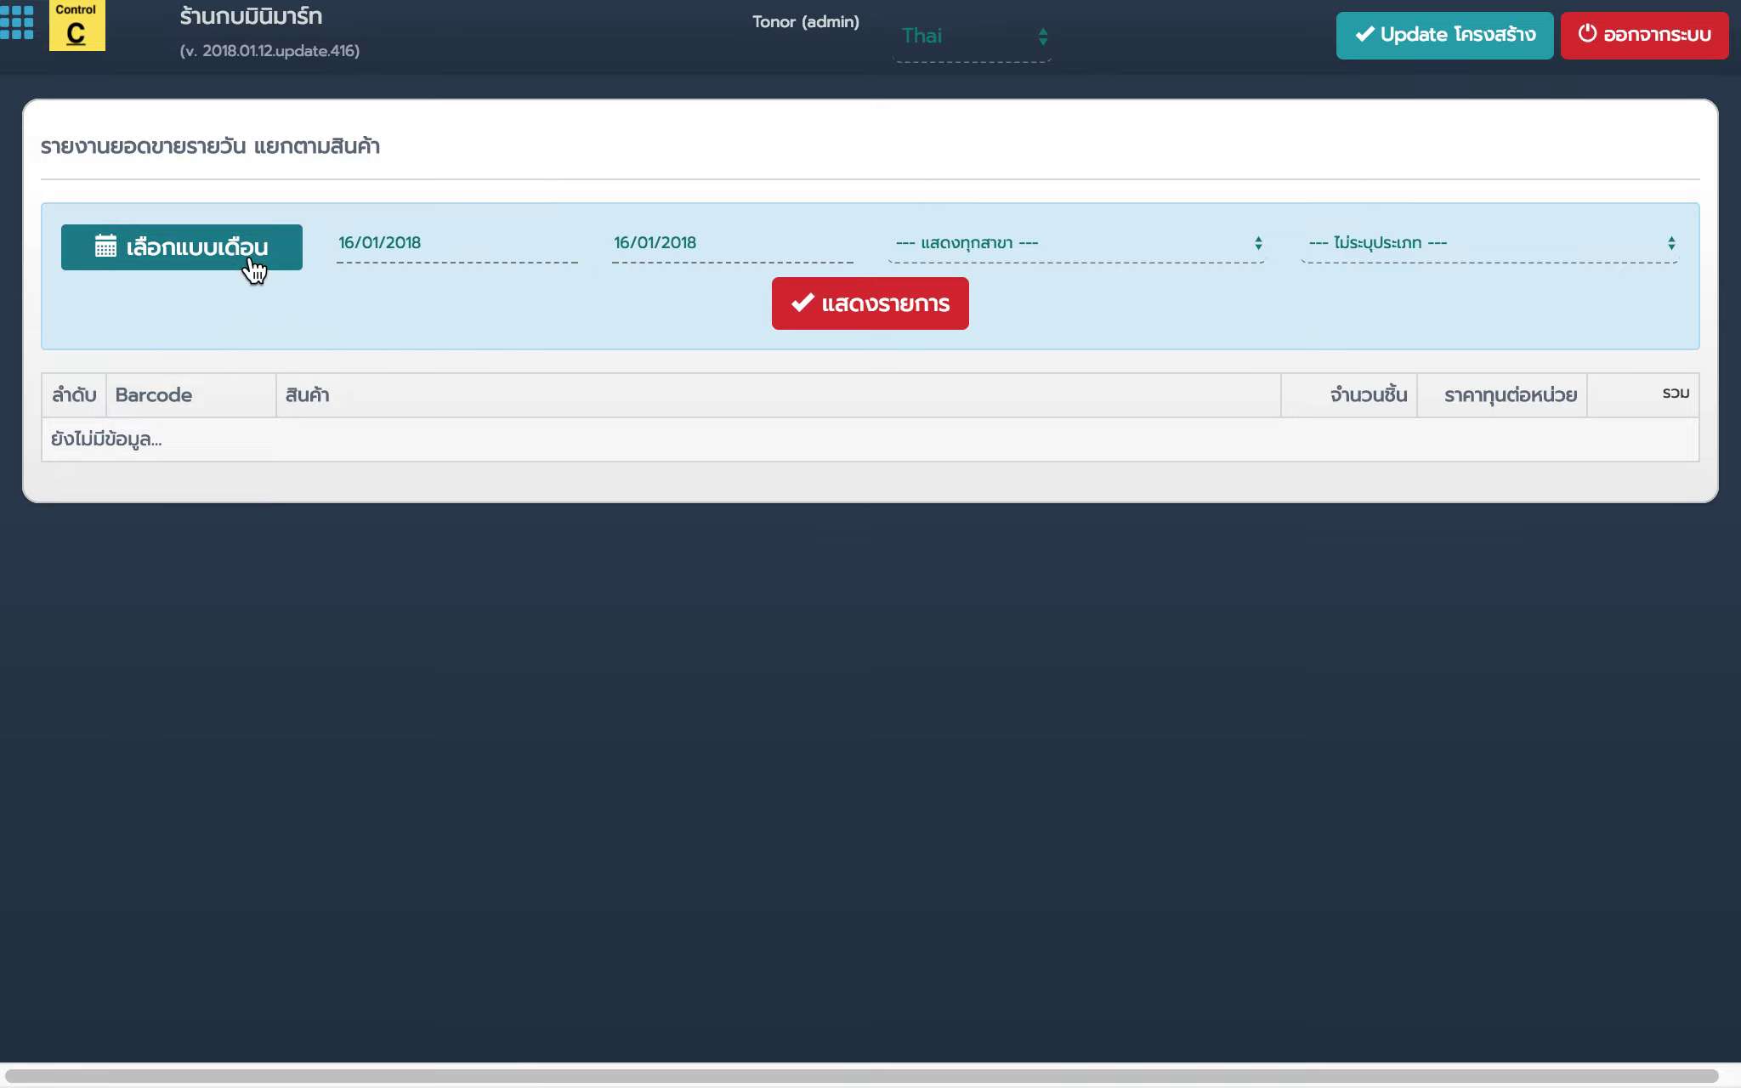
{"action": "left_click", "coordinate": [378, 242]}
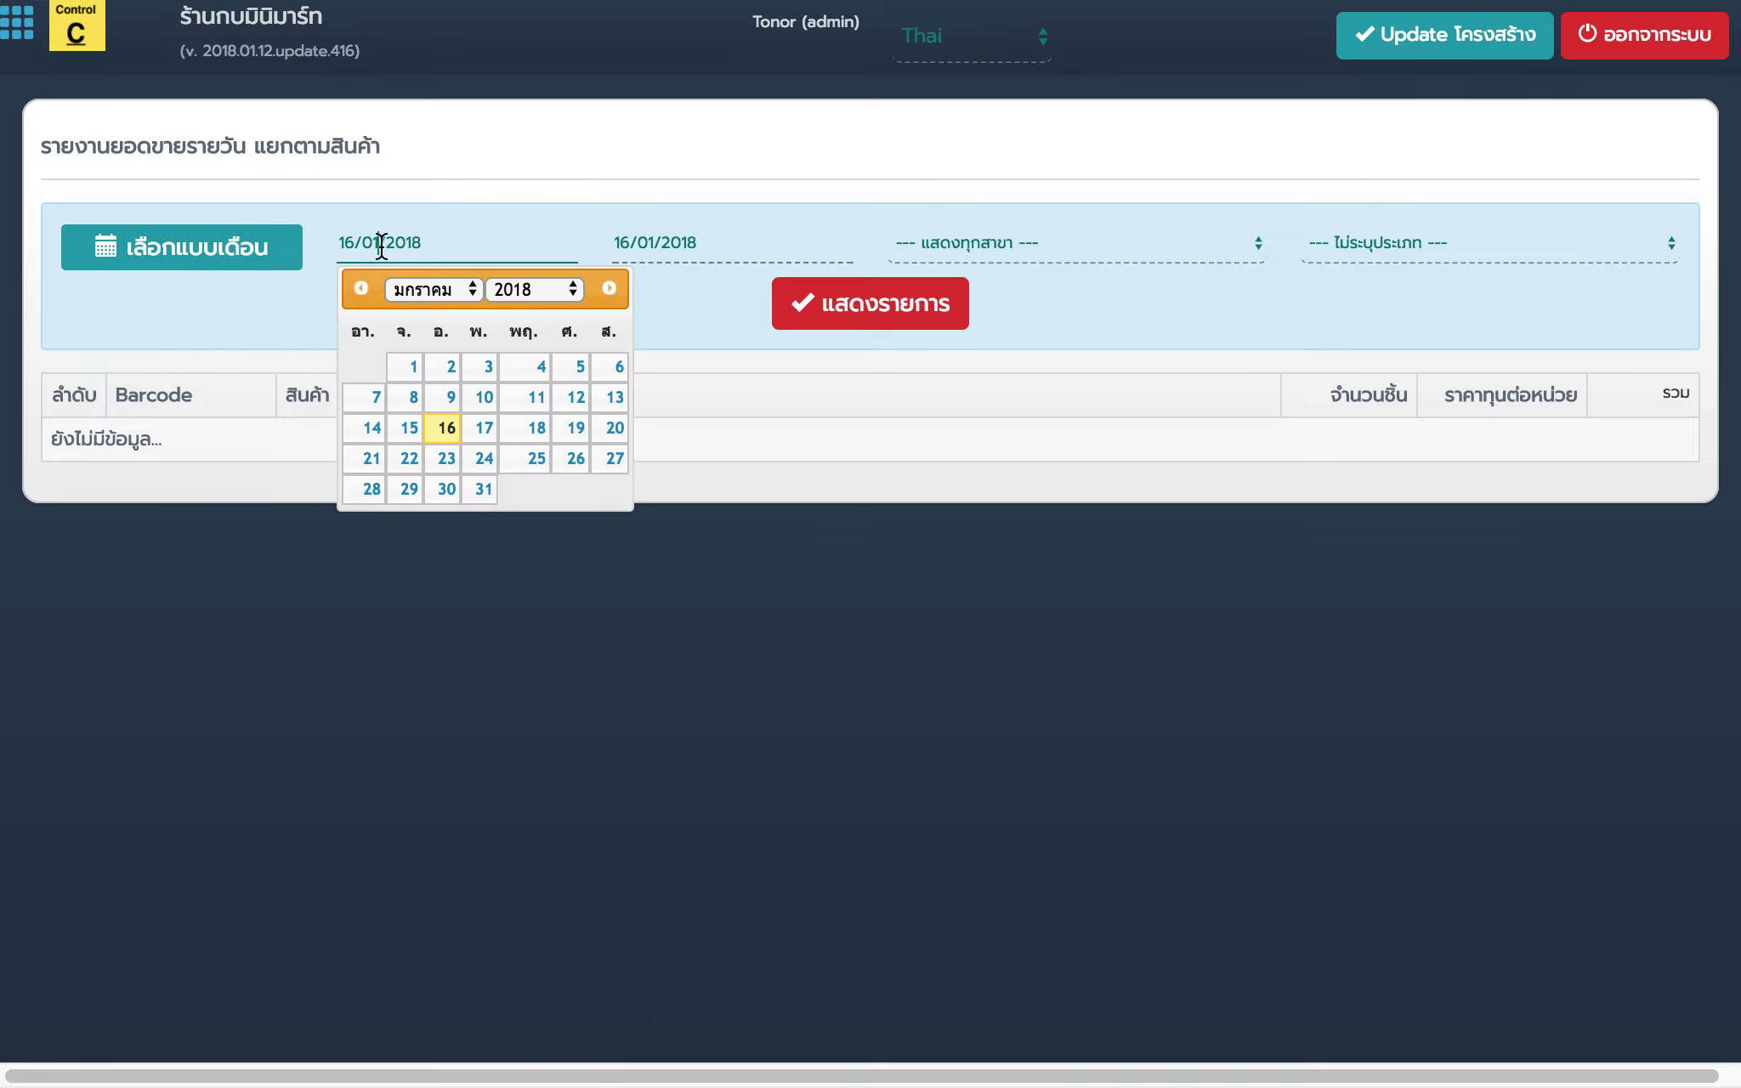
{"action": "left_click", "coordinate": [413, 366]}
{"action": "left_click", "coordinate": [661, 251]}
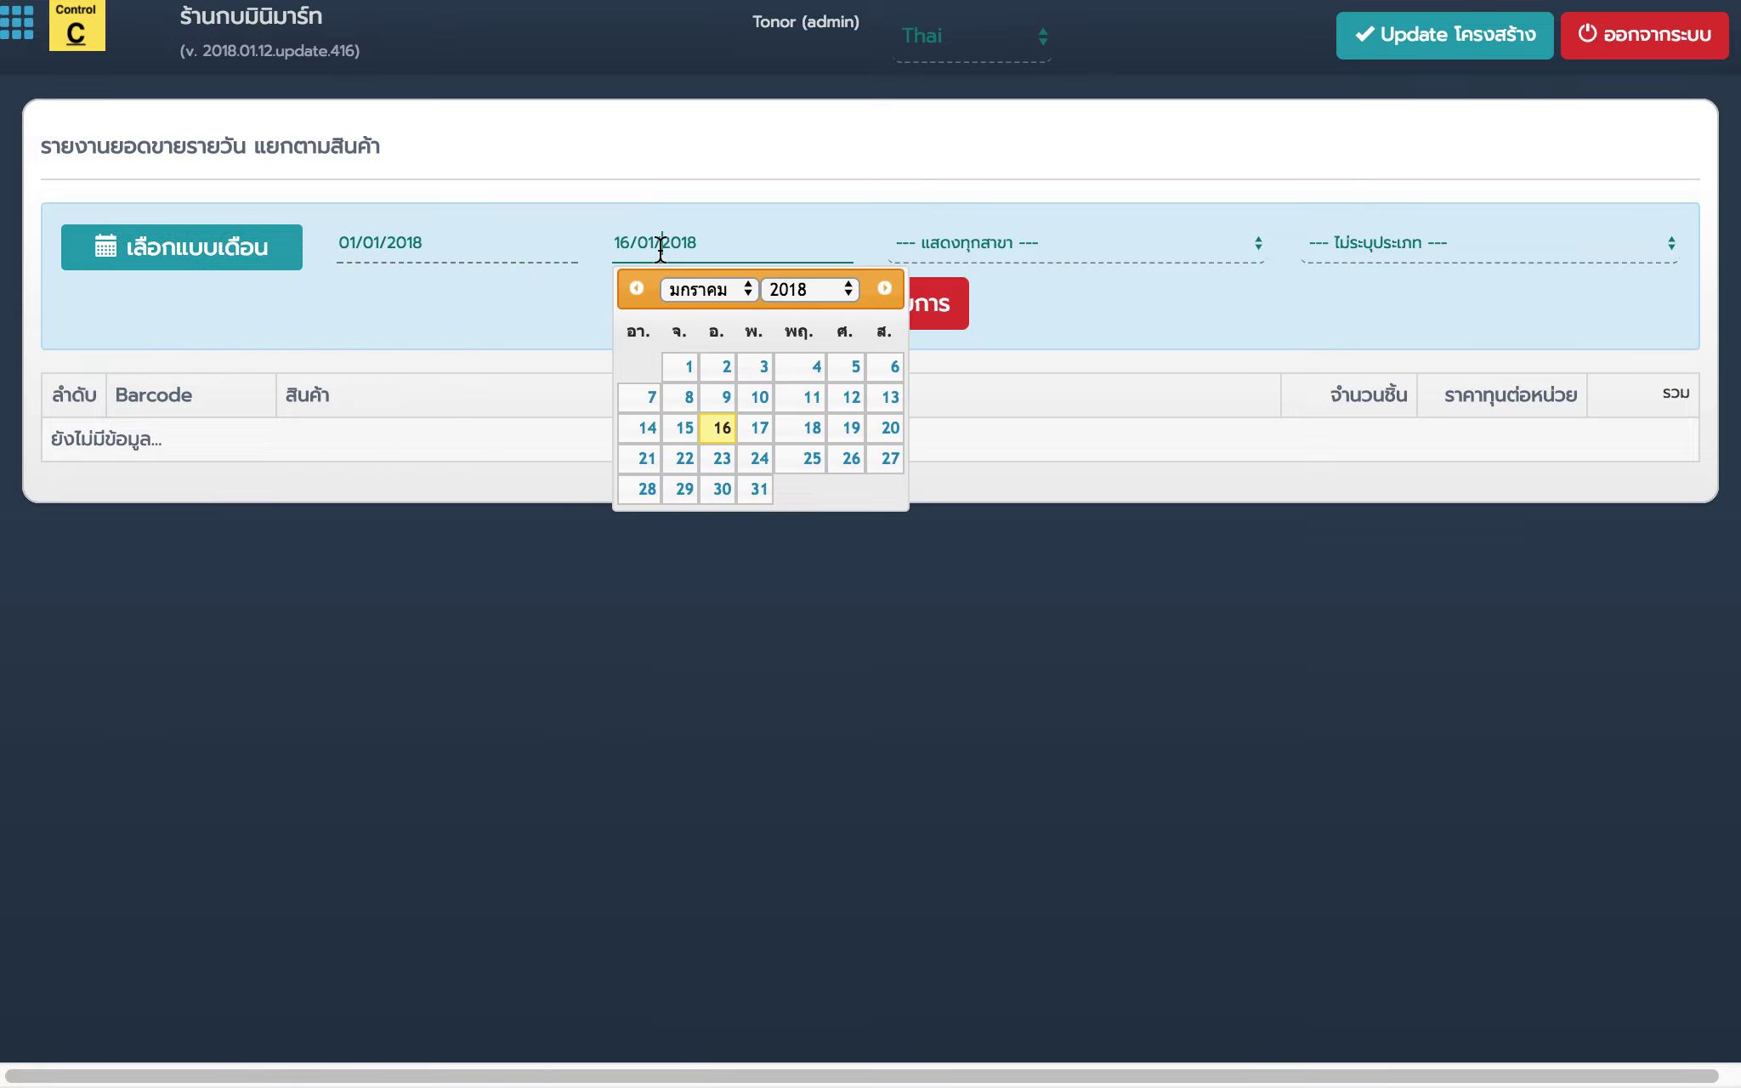
{"action": "left_click", "coordinate": [758, 398]}
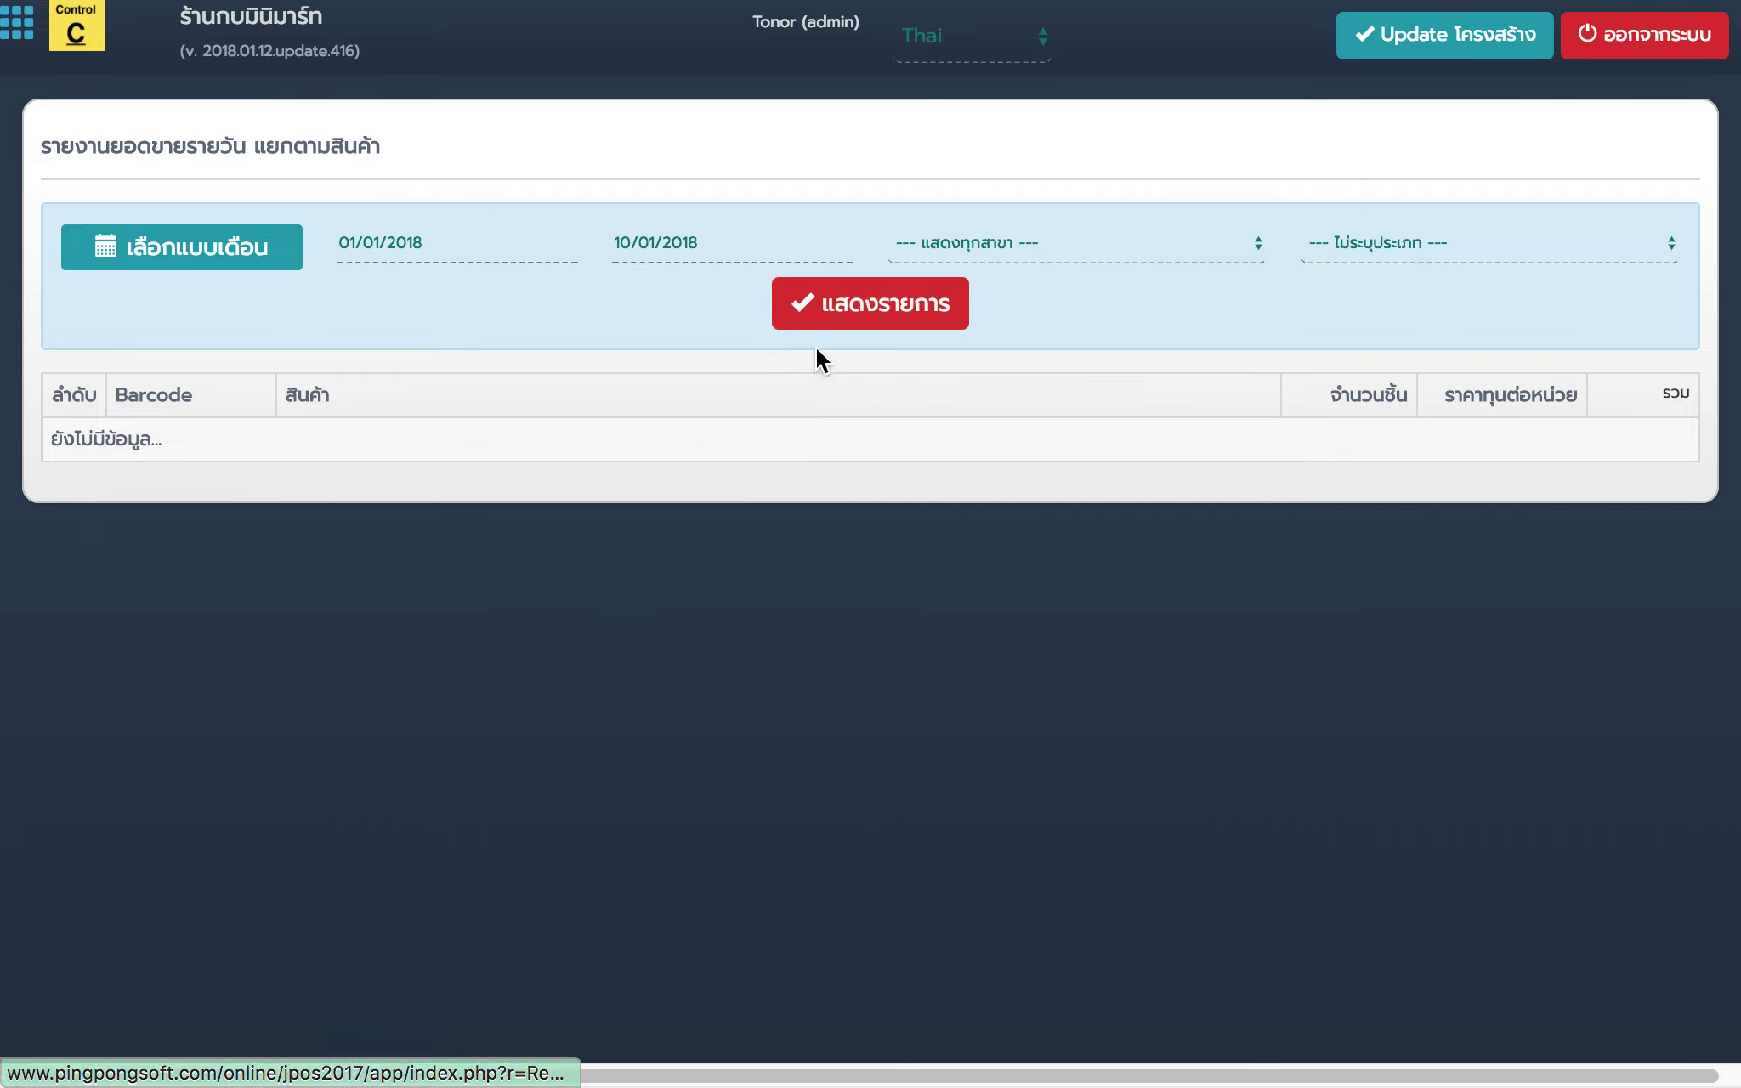
{"action": "left_click", "coordinate": [831, 305]}
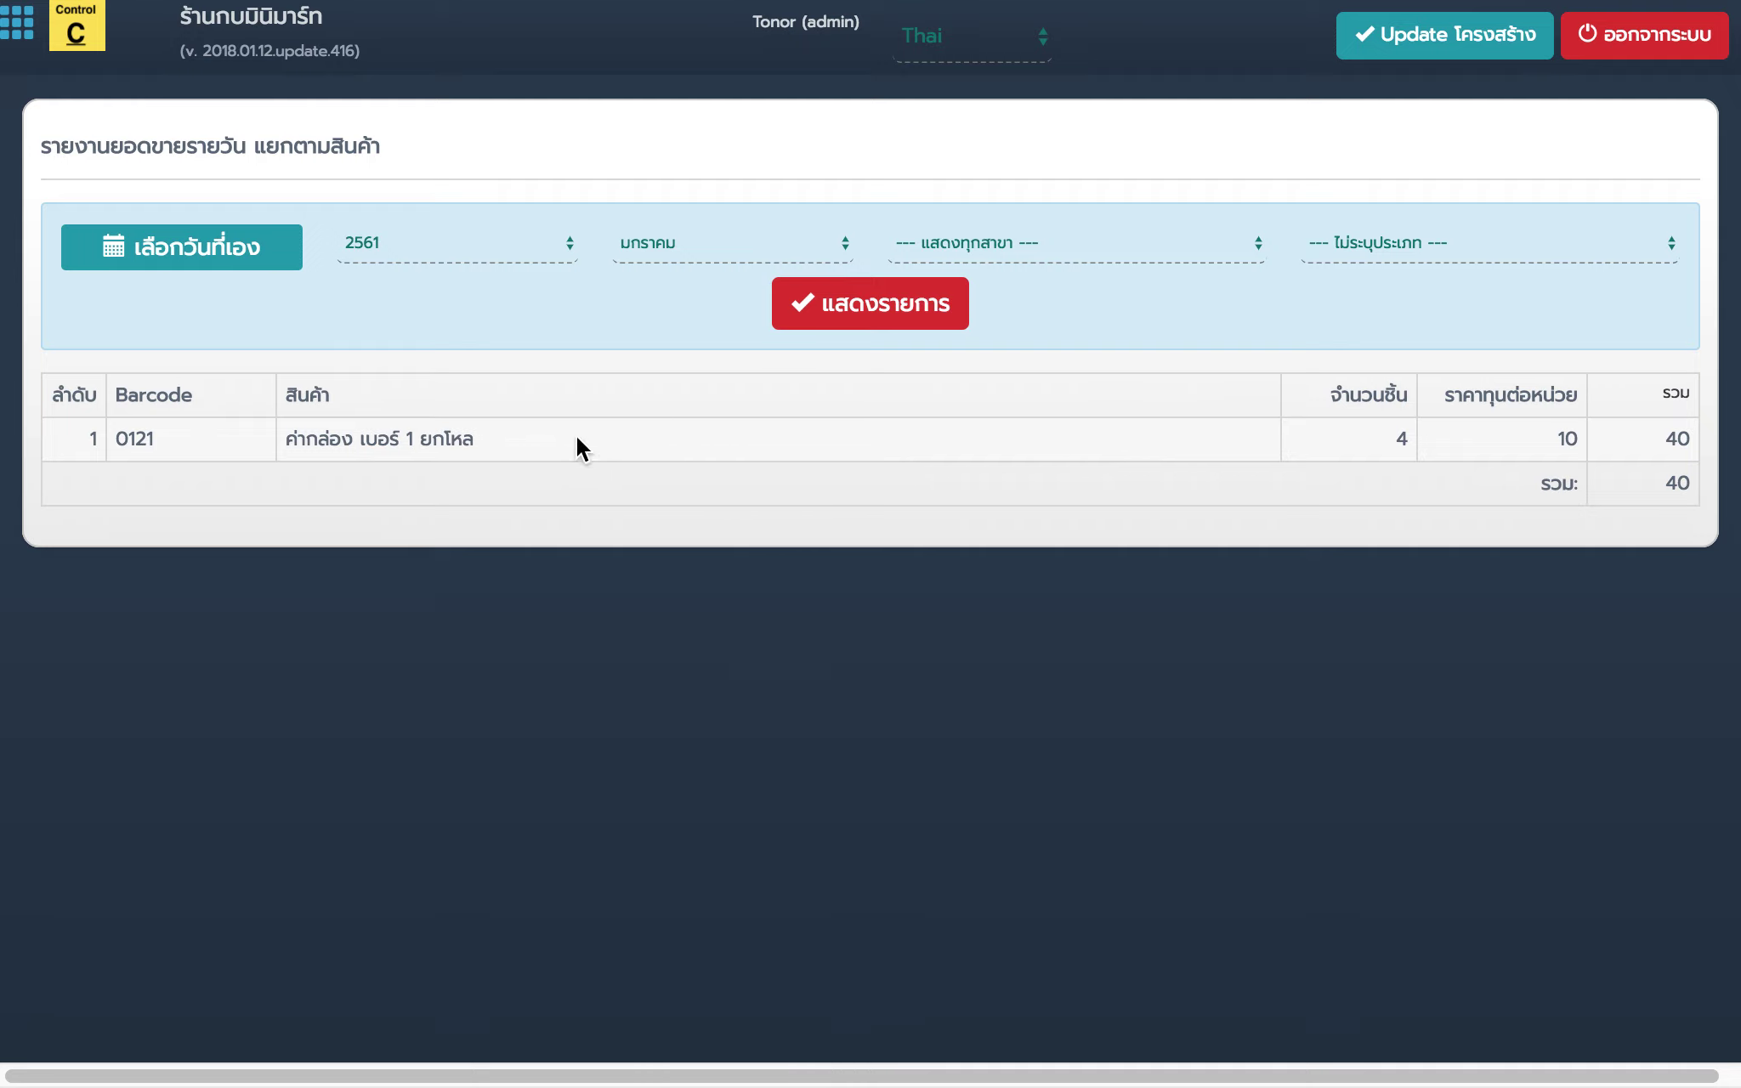
Step: Switch the report back to custom date selection and view the start date calendar without changing the date
{"action": "left_click", "coordinate": [255, 248]}
{"action": "left_click", "coordinate": [333, 245]}
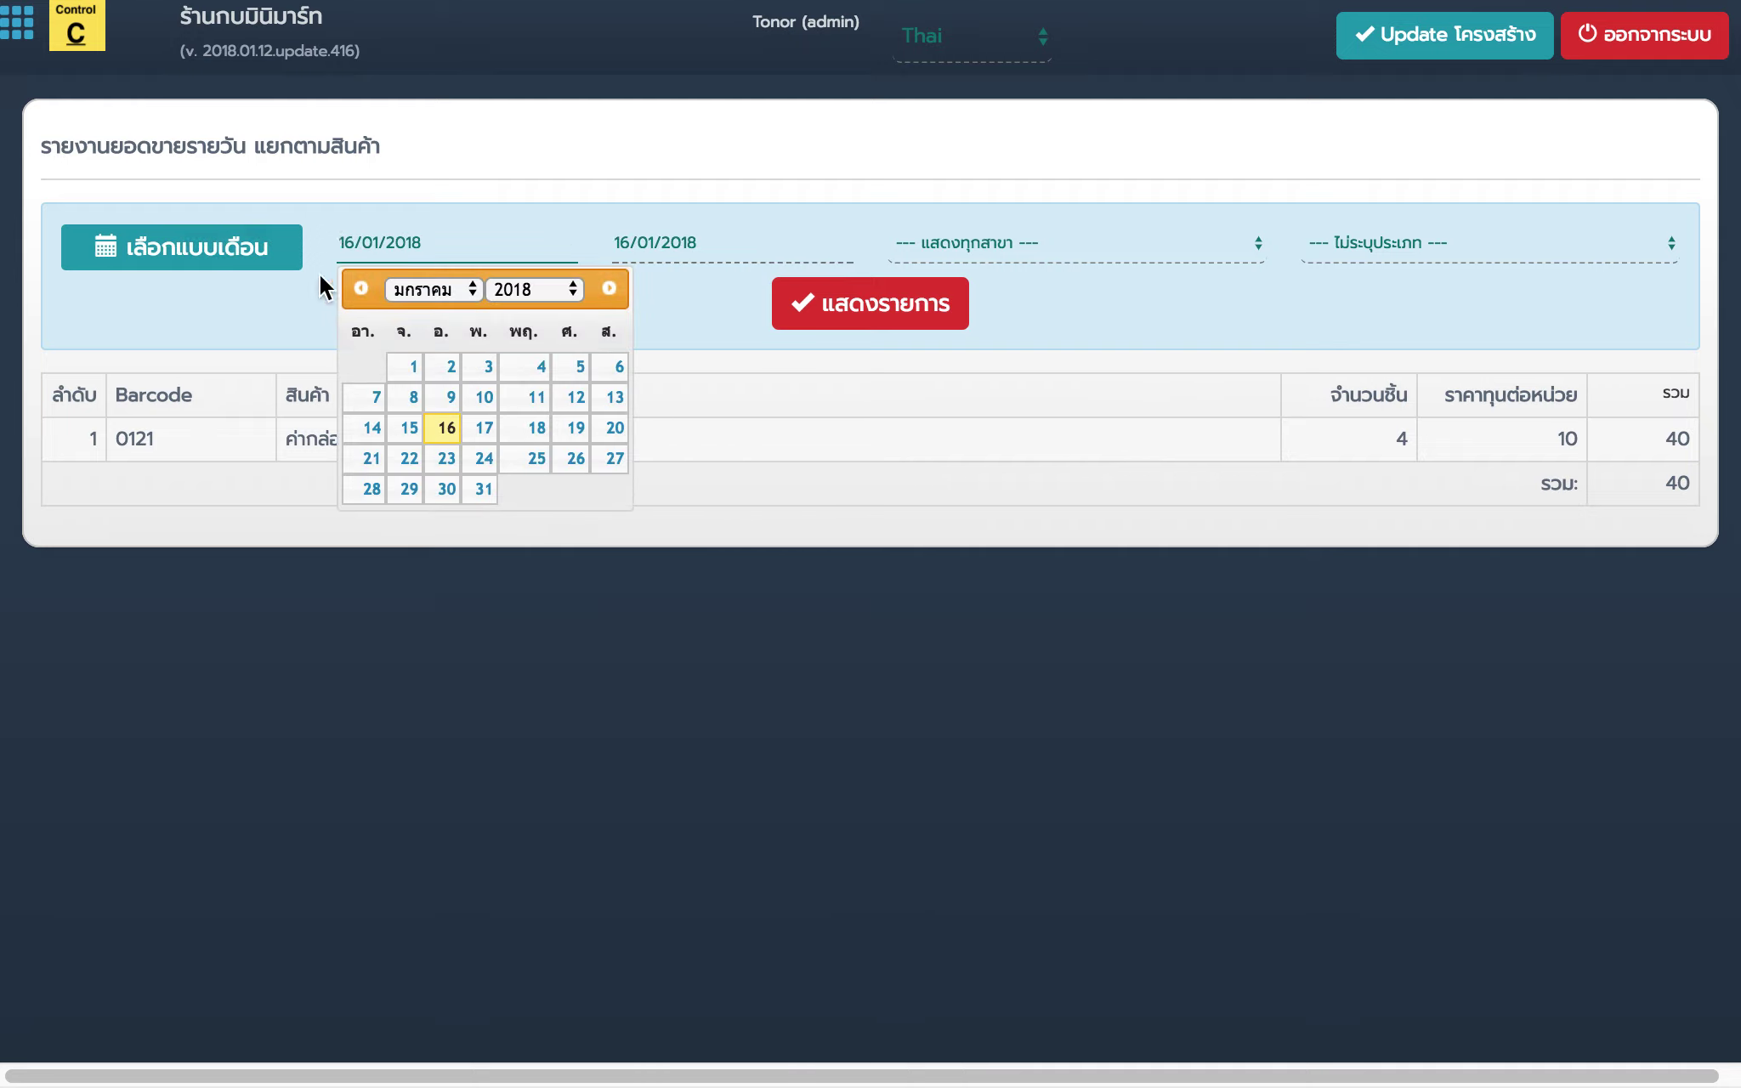
{"action": "left_click", "coordinate": [293, 332]}
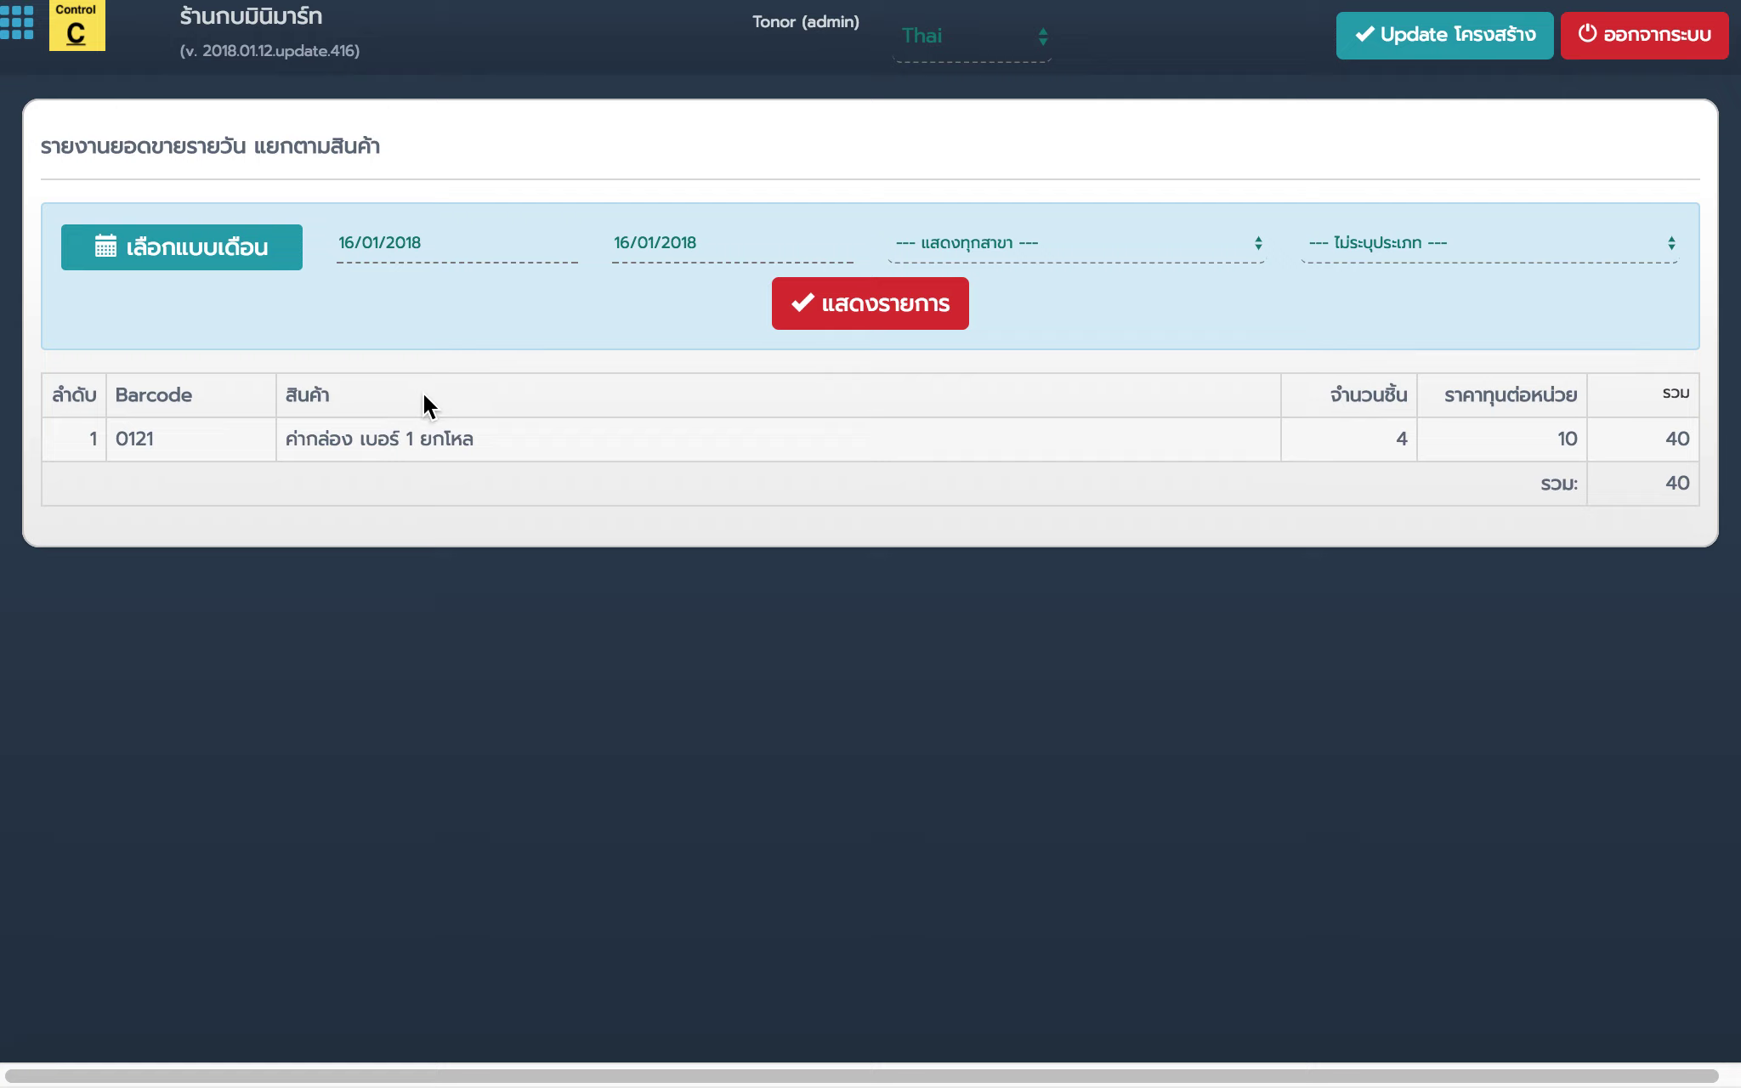
Step: Open the daily sales report (รายงานยอดขายรายวัน) and run it for the main office from 01/01/2018 to 16/01/2018
{"action": "left_click", "coordinate": [22, 53]}
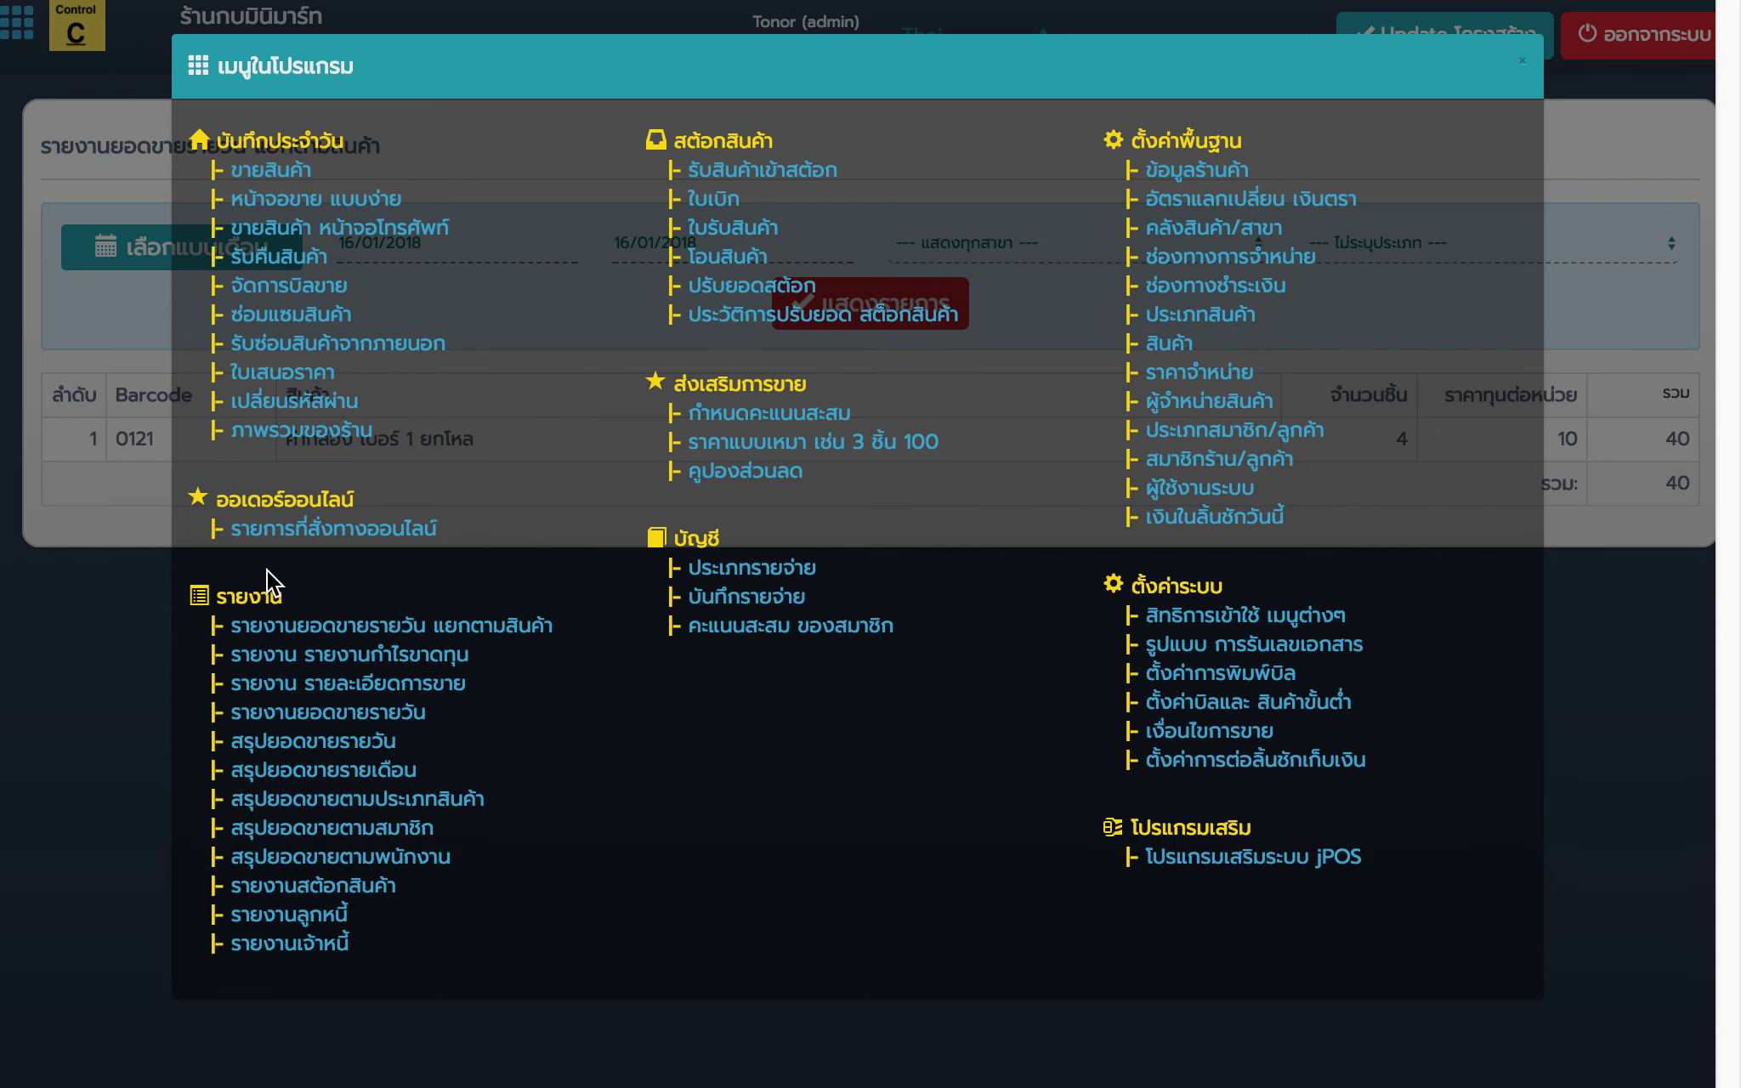
{"action": "left_click", "coordinate": [321, 743]}
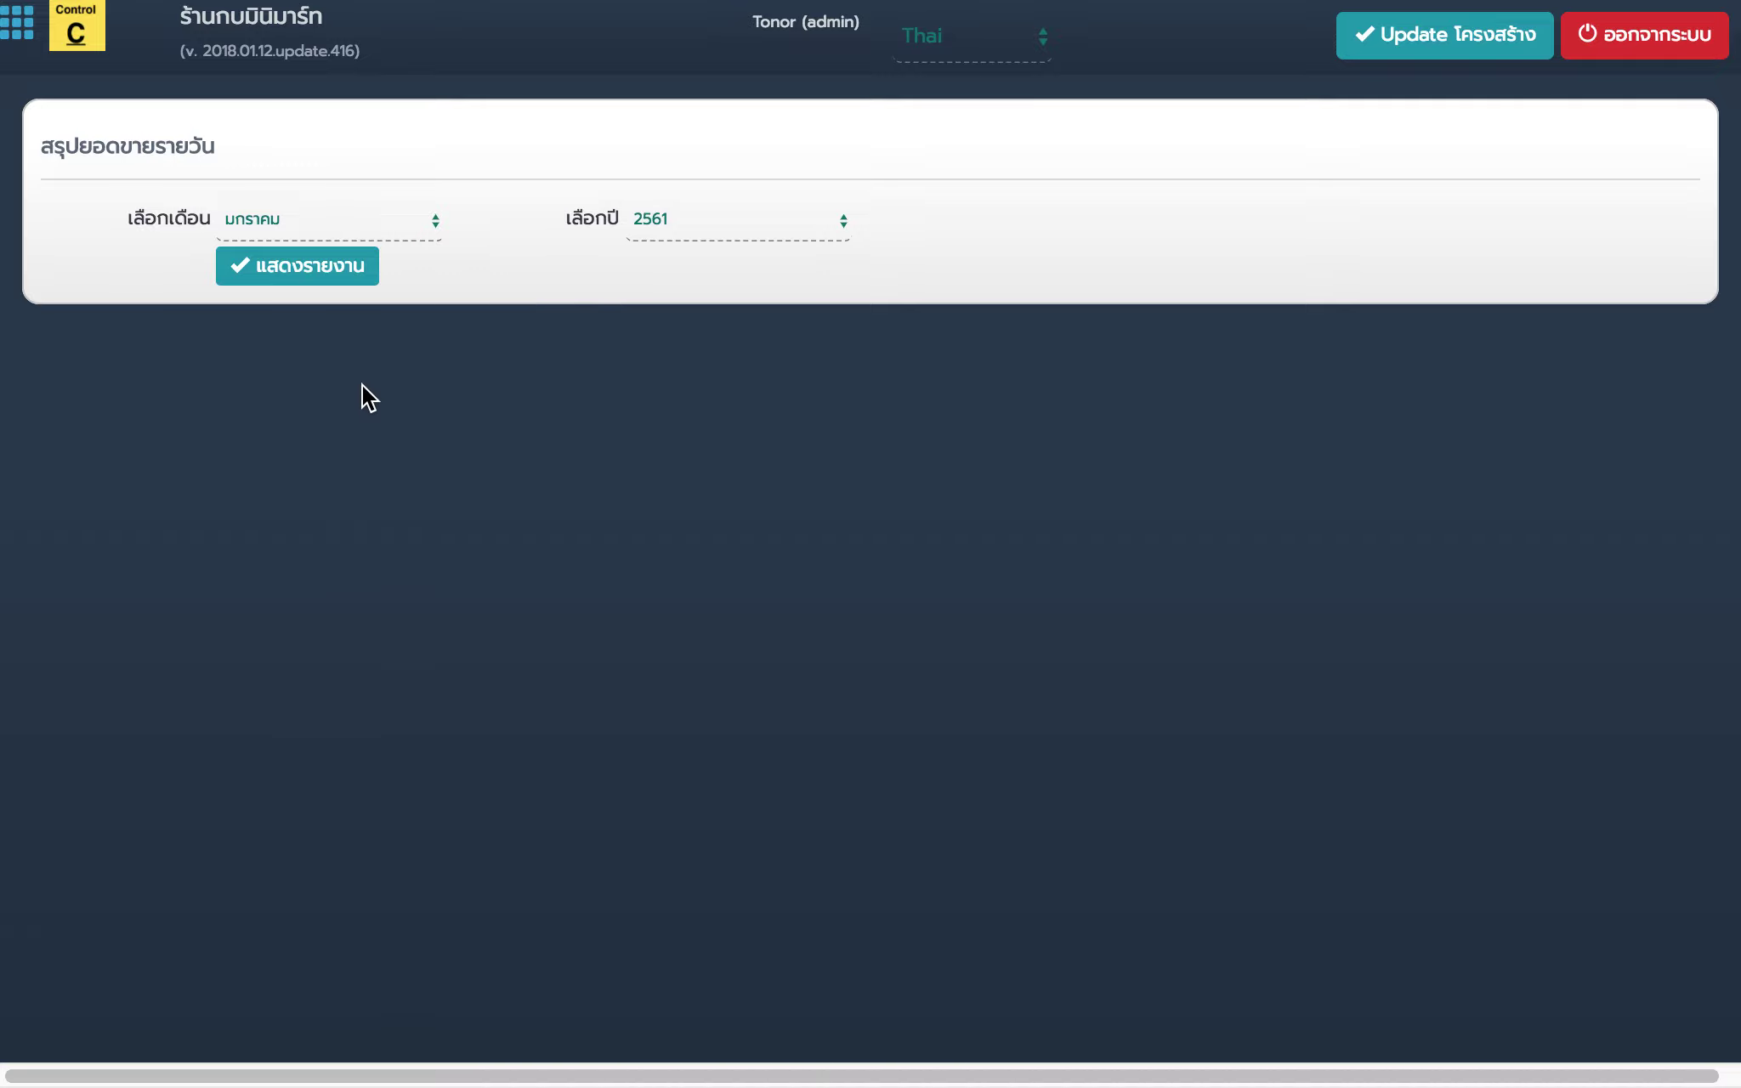
{"action": "left_click", "coordinate": [8, 54]}
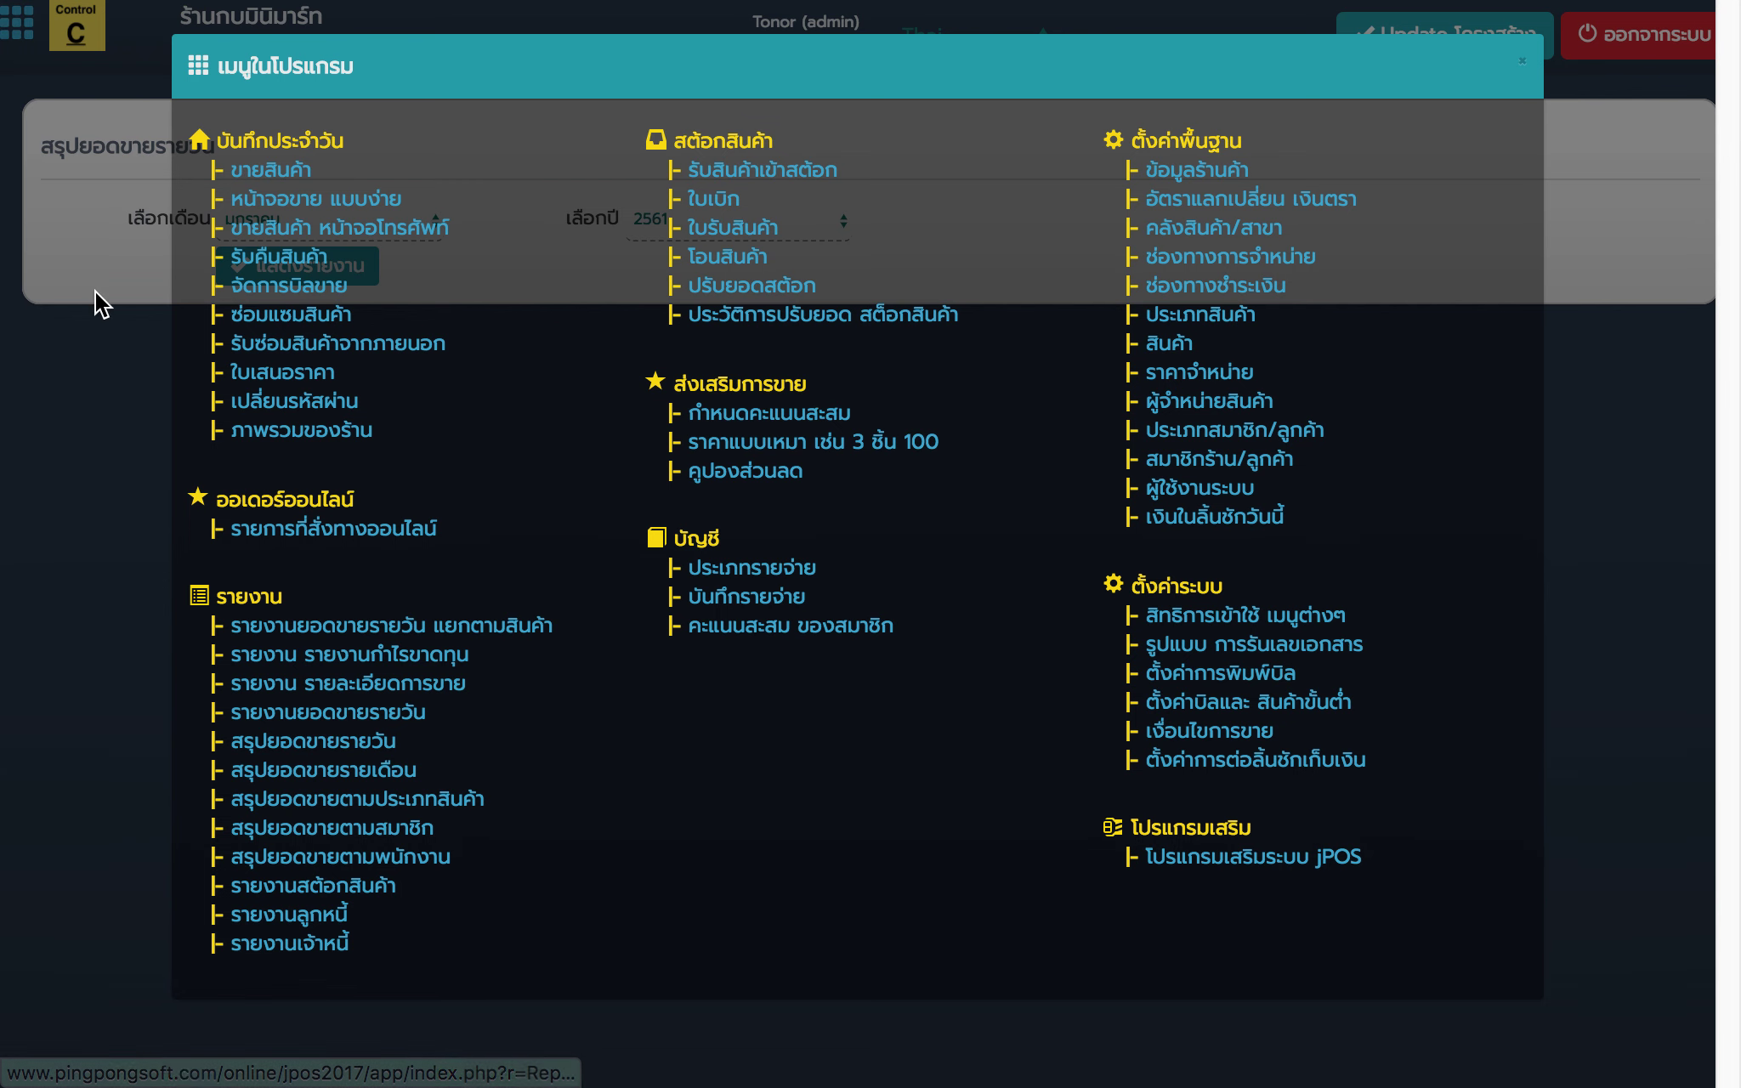
{"action": "left_click", "coordinate": [348, 721]}
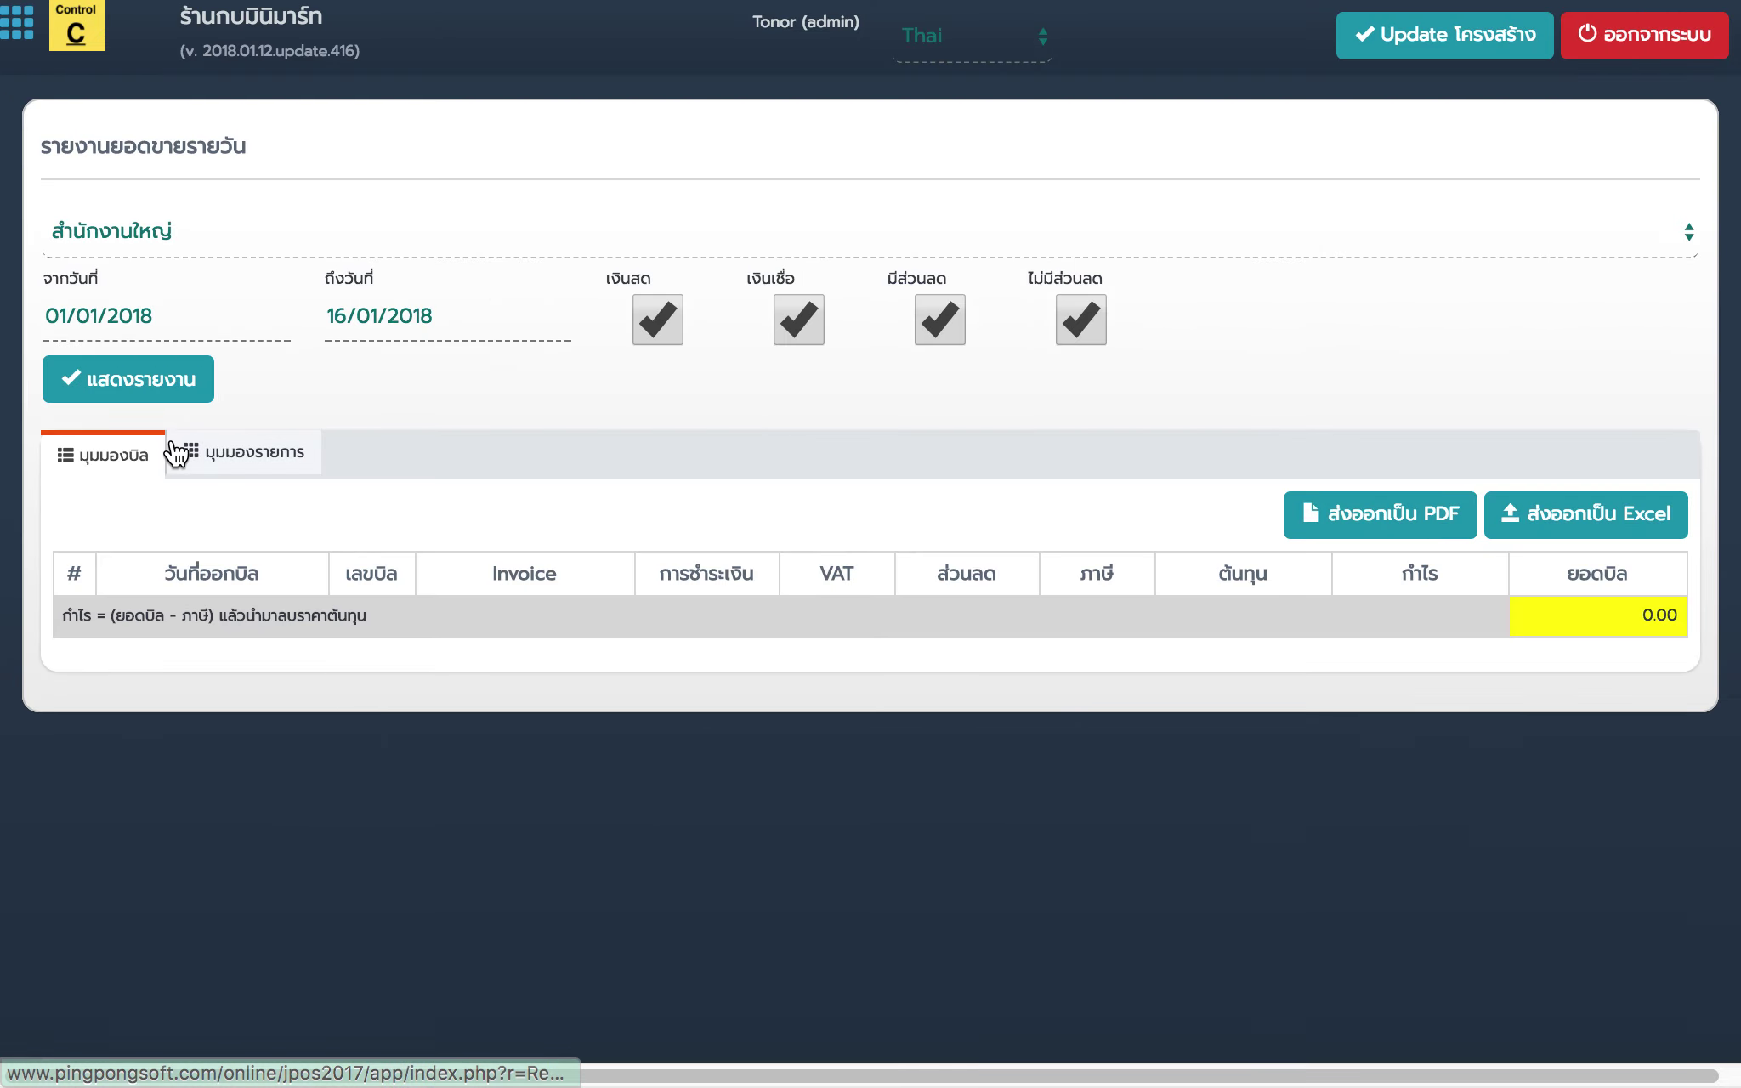
{"action": "left_click", "coordinate": [168, 387]}
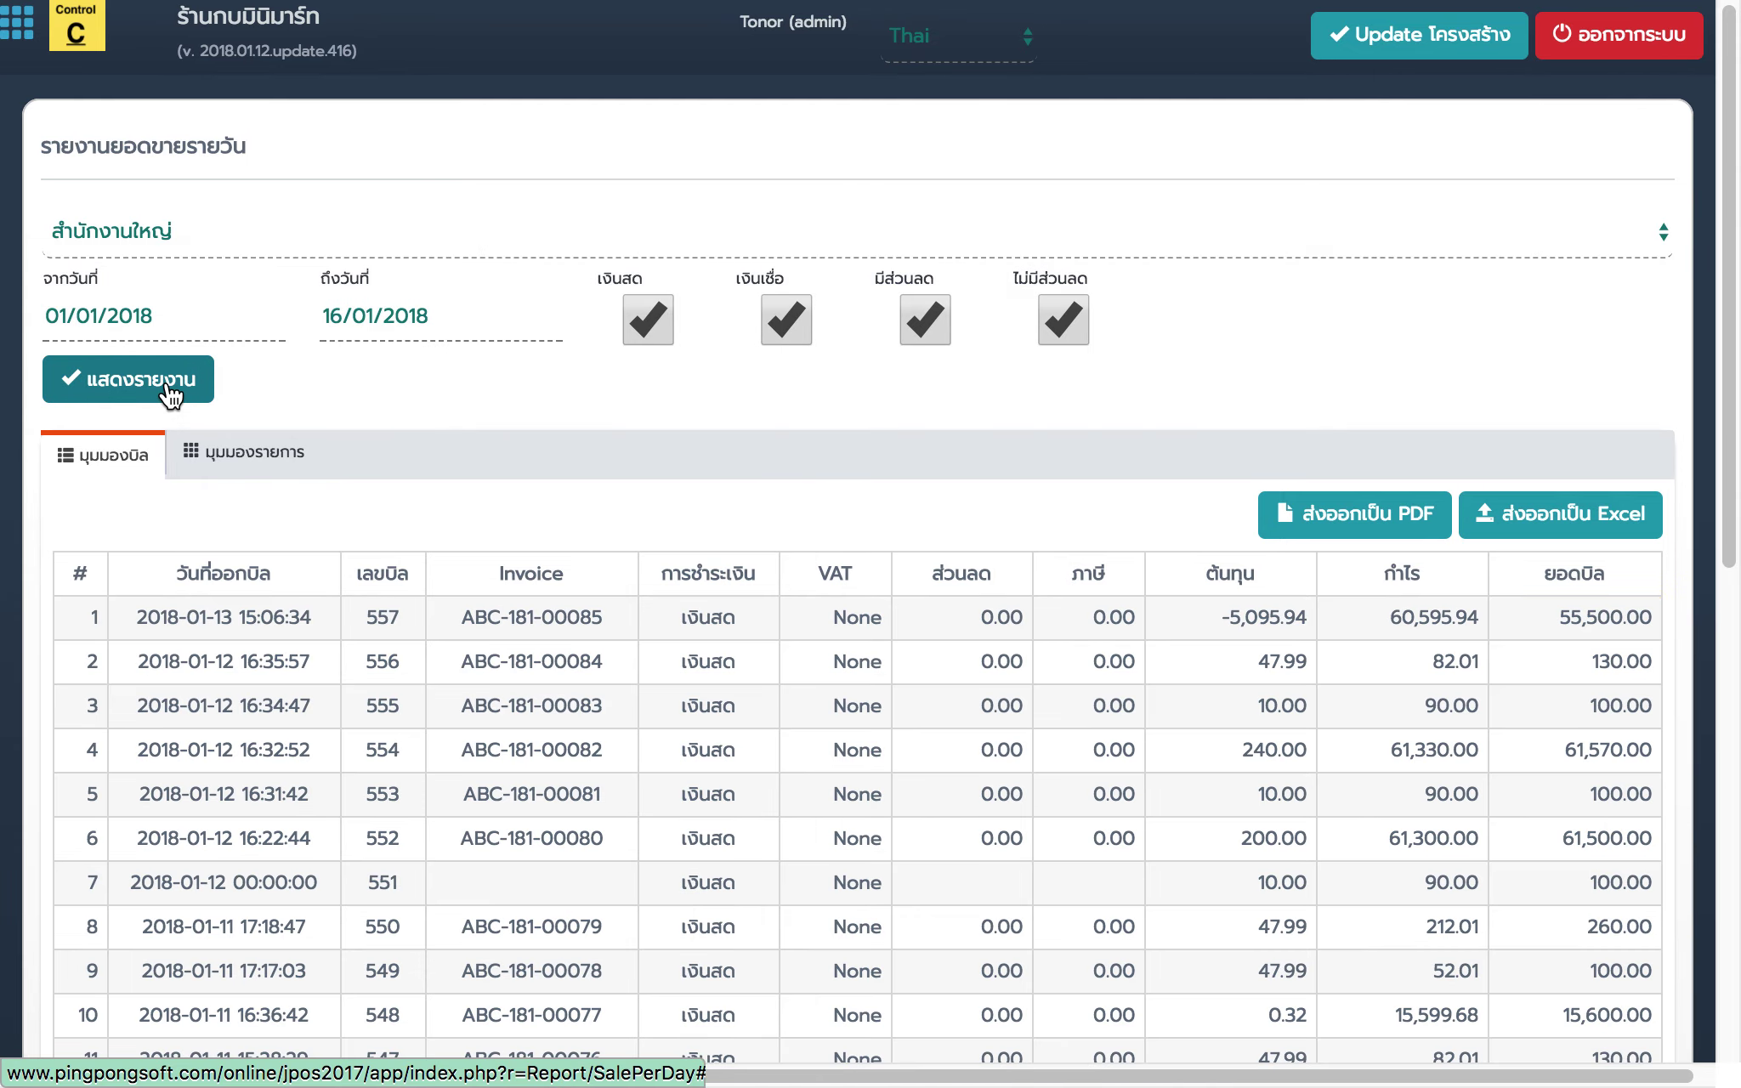
{"action": "scroll", "coordinate": [903, 751], "scroll_direction": "down", "scroll_amount": 10}
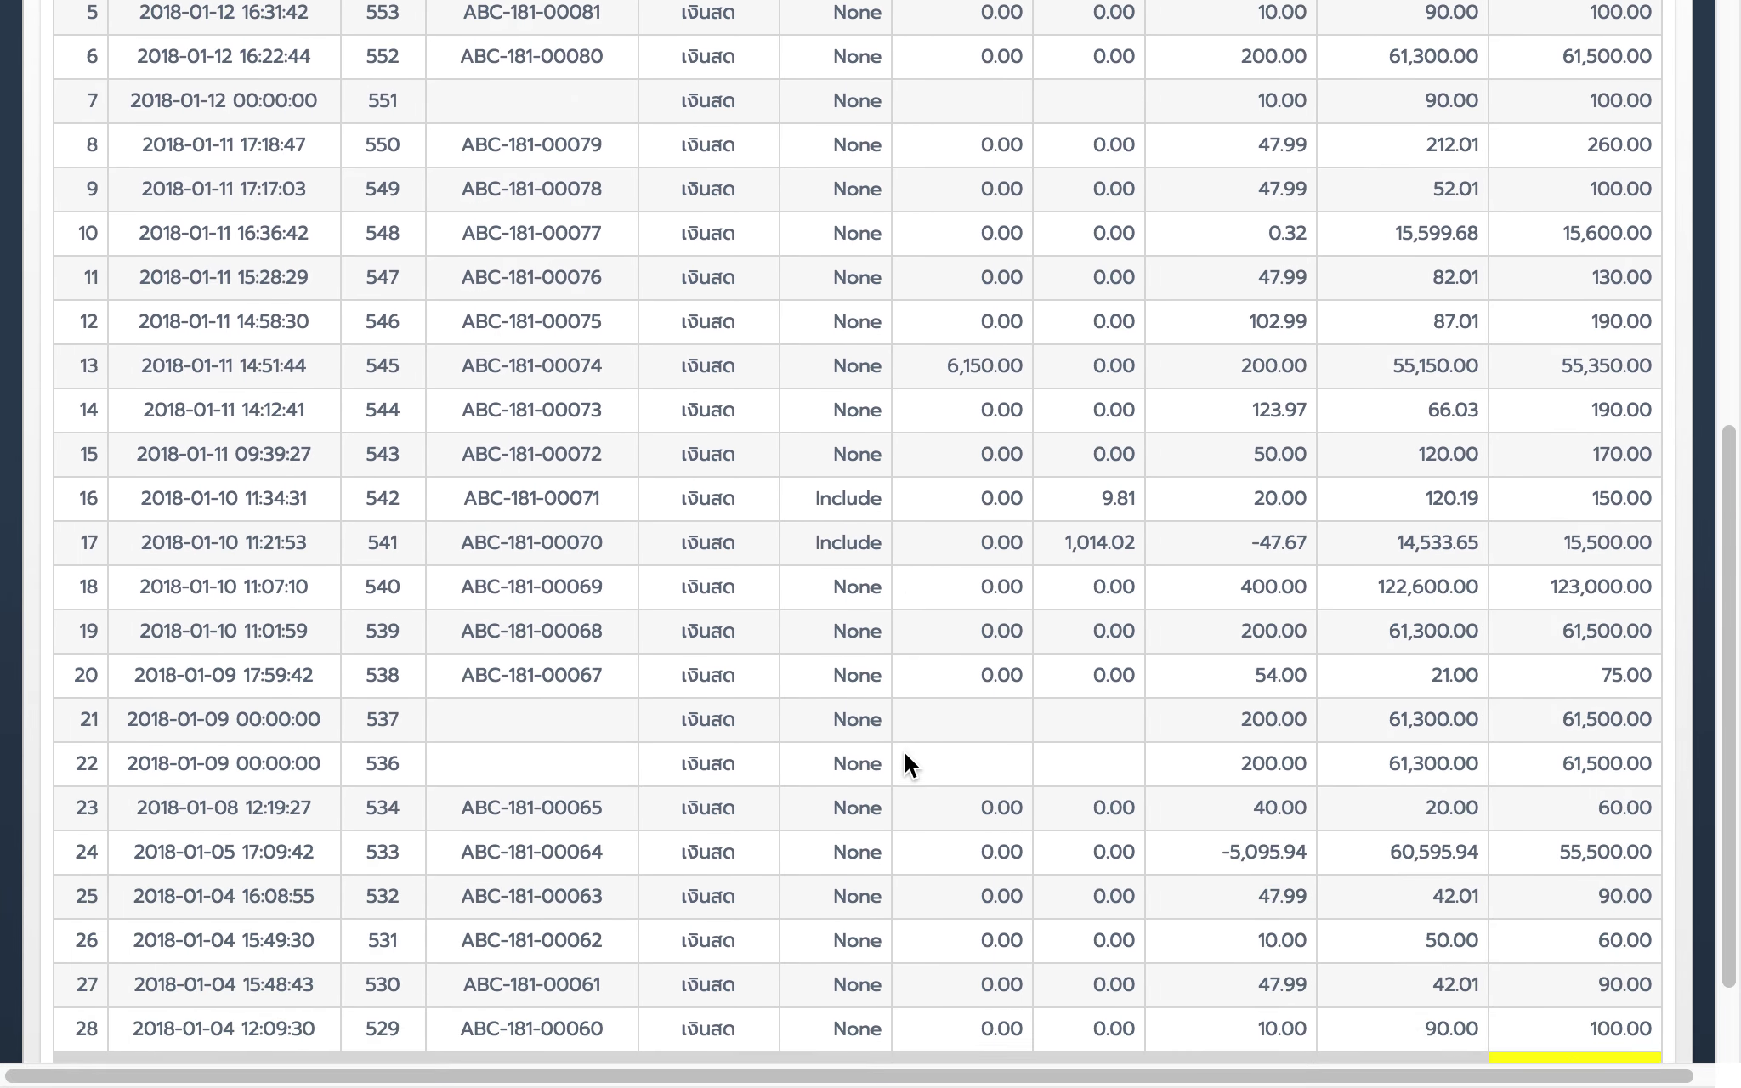
{"action": "scroll", "coordinate": [903, 750], "scroll_direction": "up", "scroll_amount": 2}
{"action": "scroll", "coordinate": [903, 751], "scroll_direction": "up", "scroll_amount": 9}
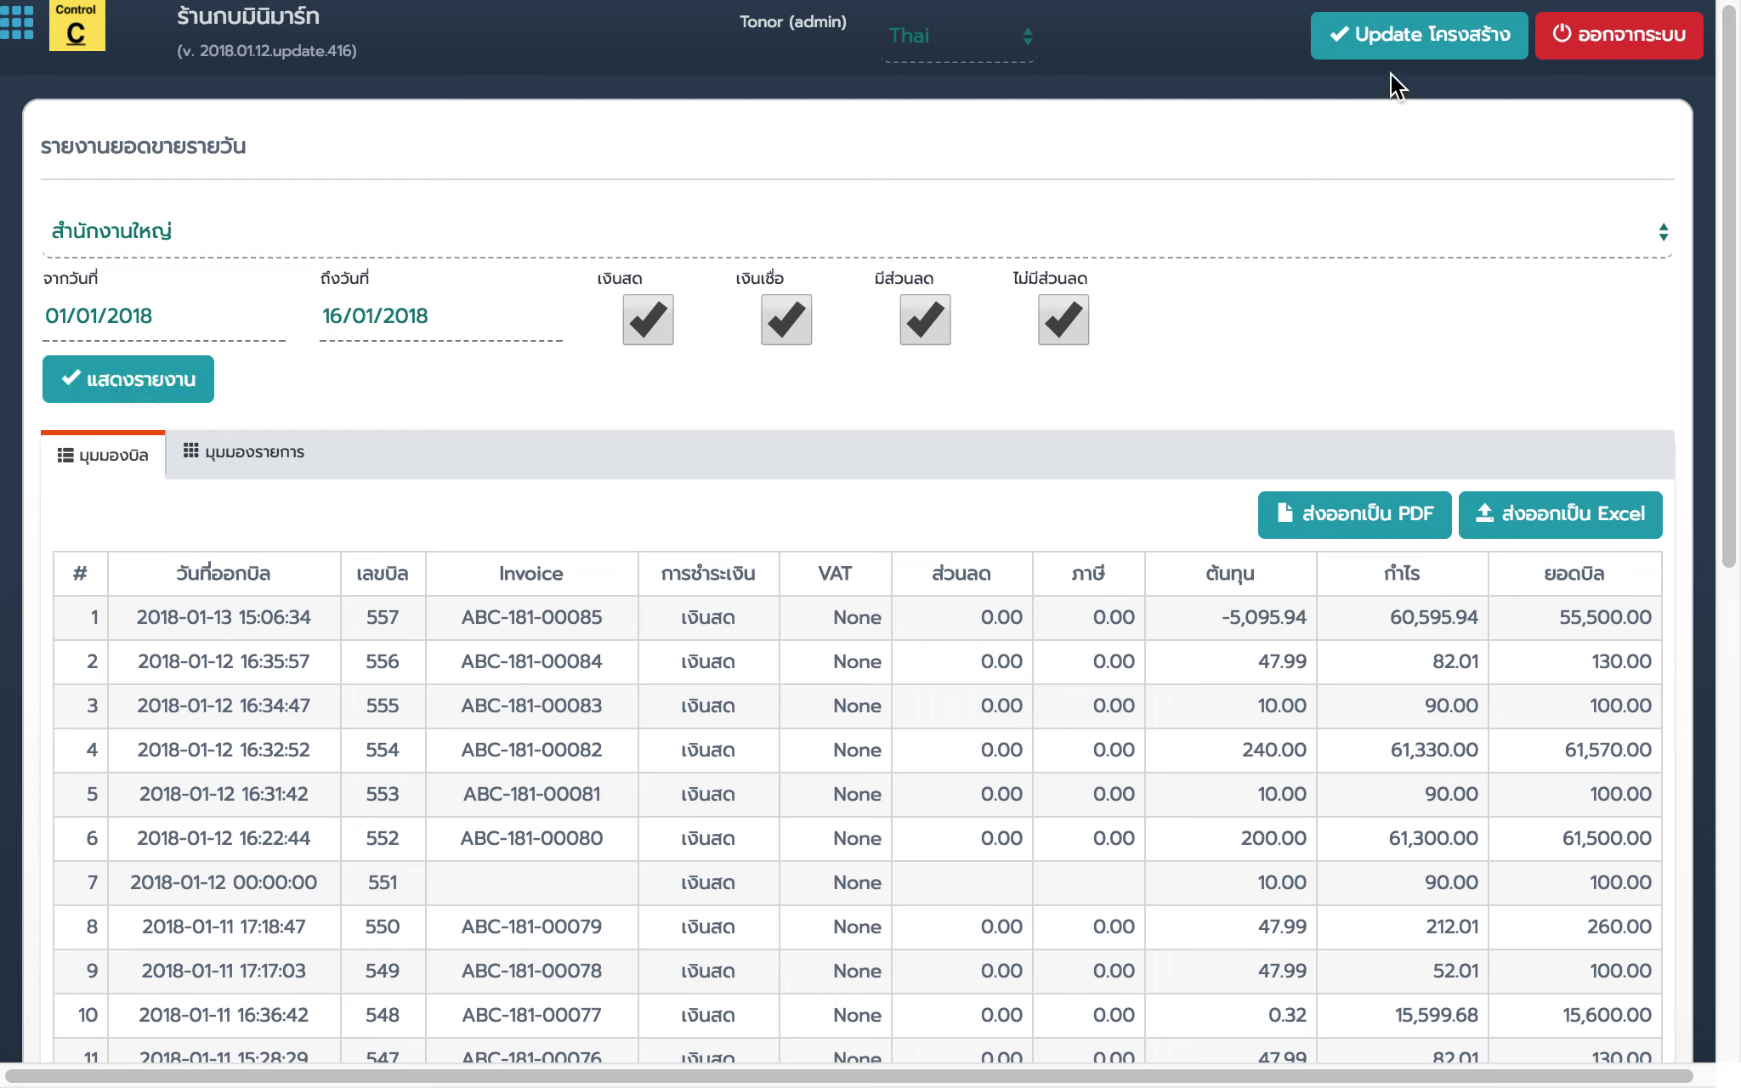
Step: Open the system structure update confirmation and cancel it
{"action": "left_click", "coordinate": [1401, 53]}
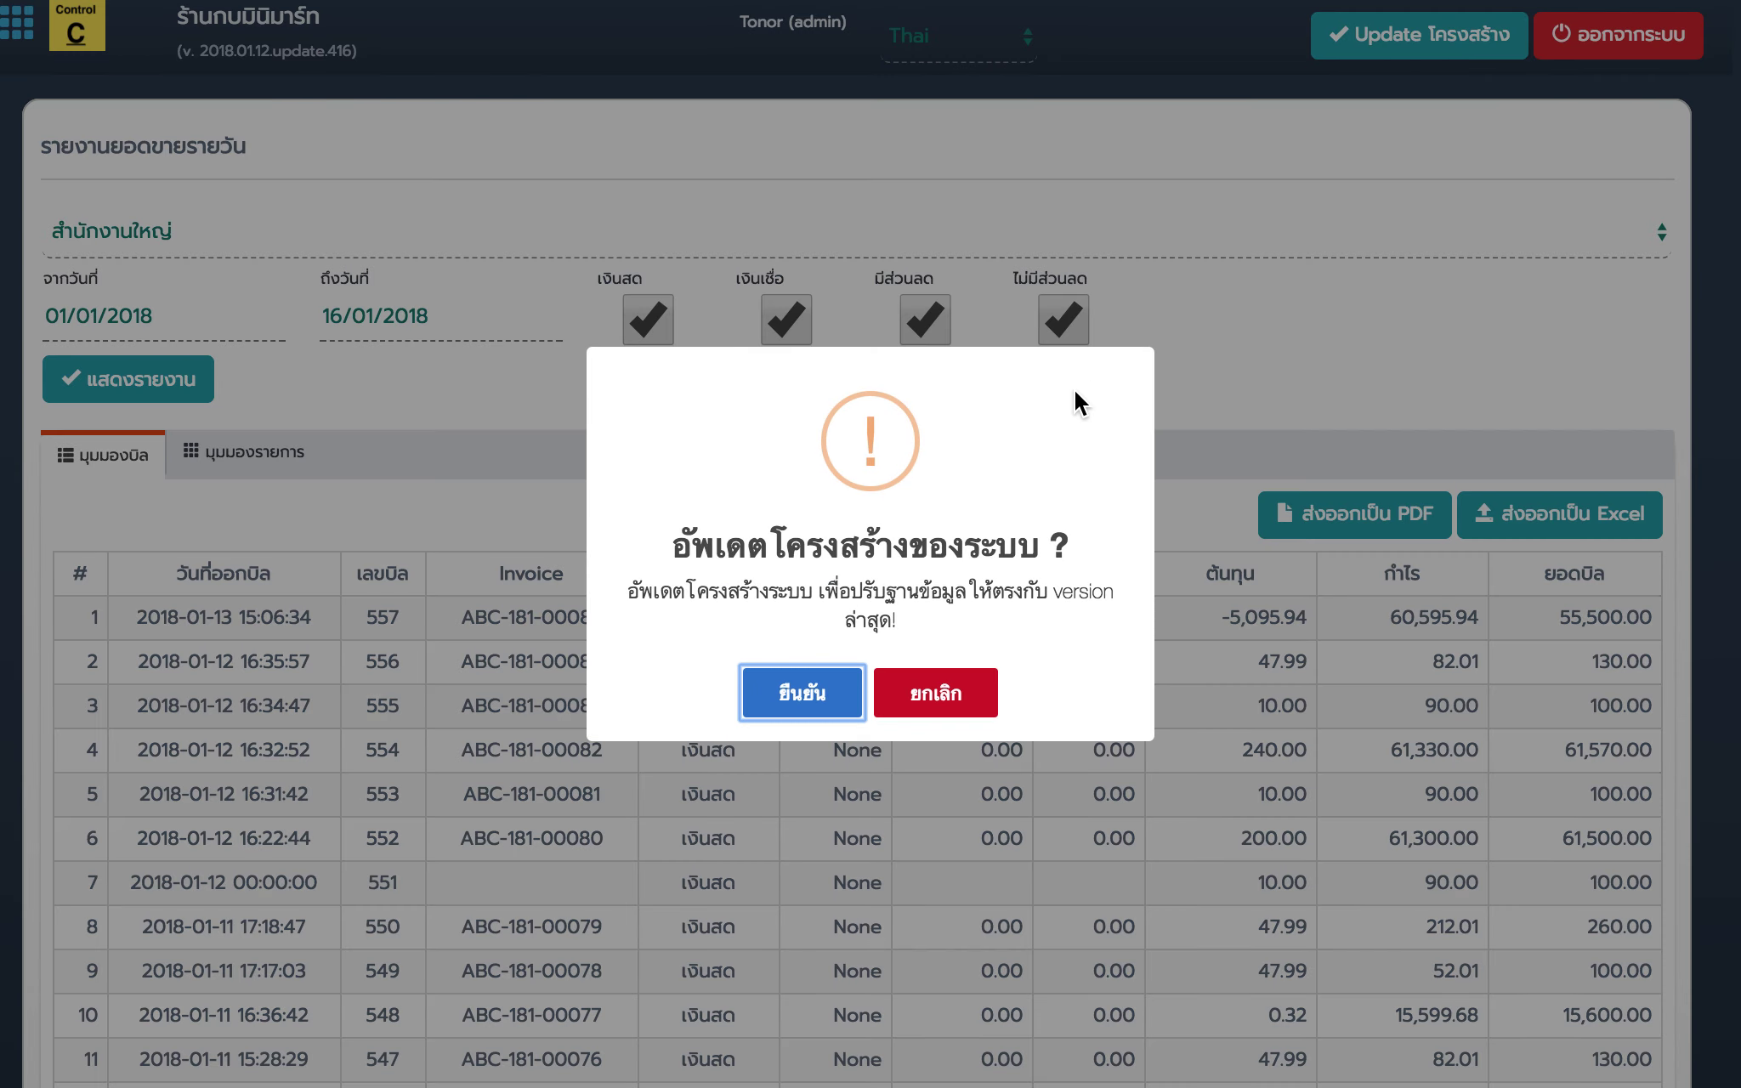
{"action": "left_click", "coordinate": [922, 687]}
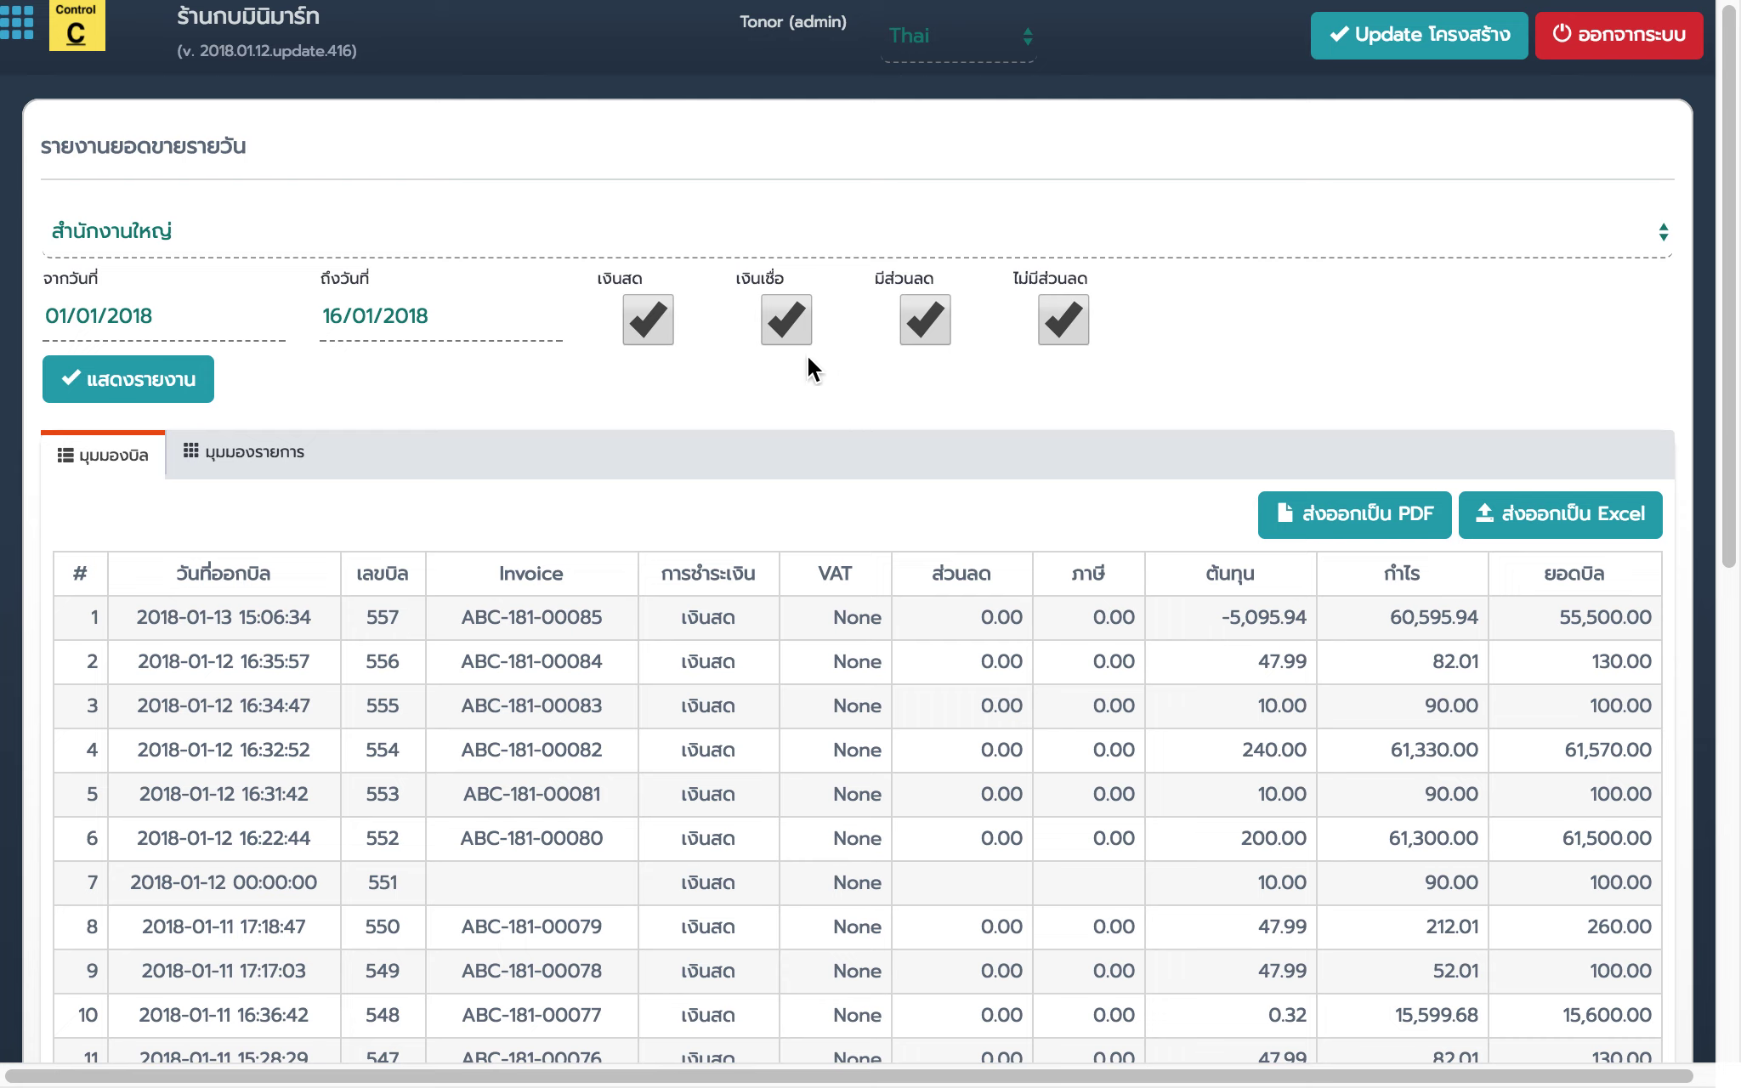
Step: Run the daily sales report with cash bills (เงินสด) excluded
{"action": "left_click", "coordinate": [653, 303]}
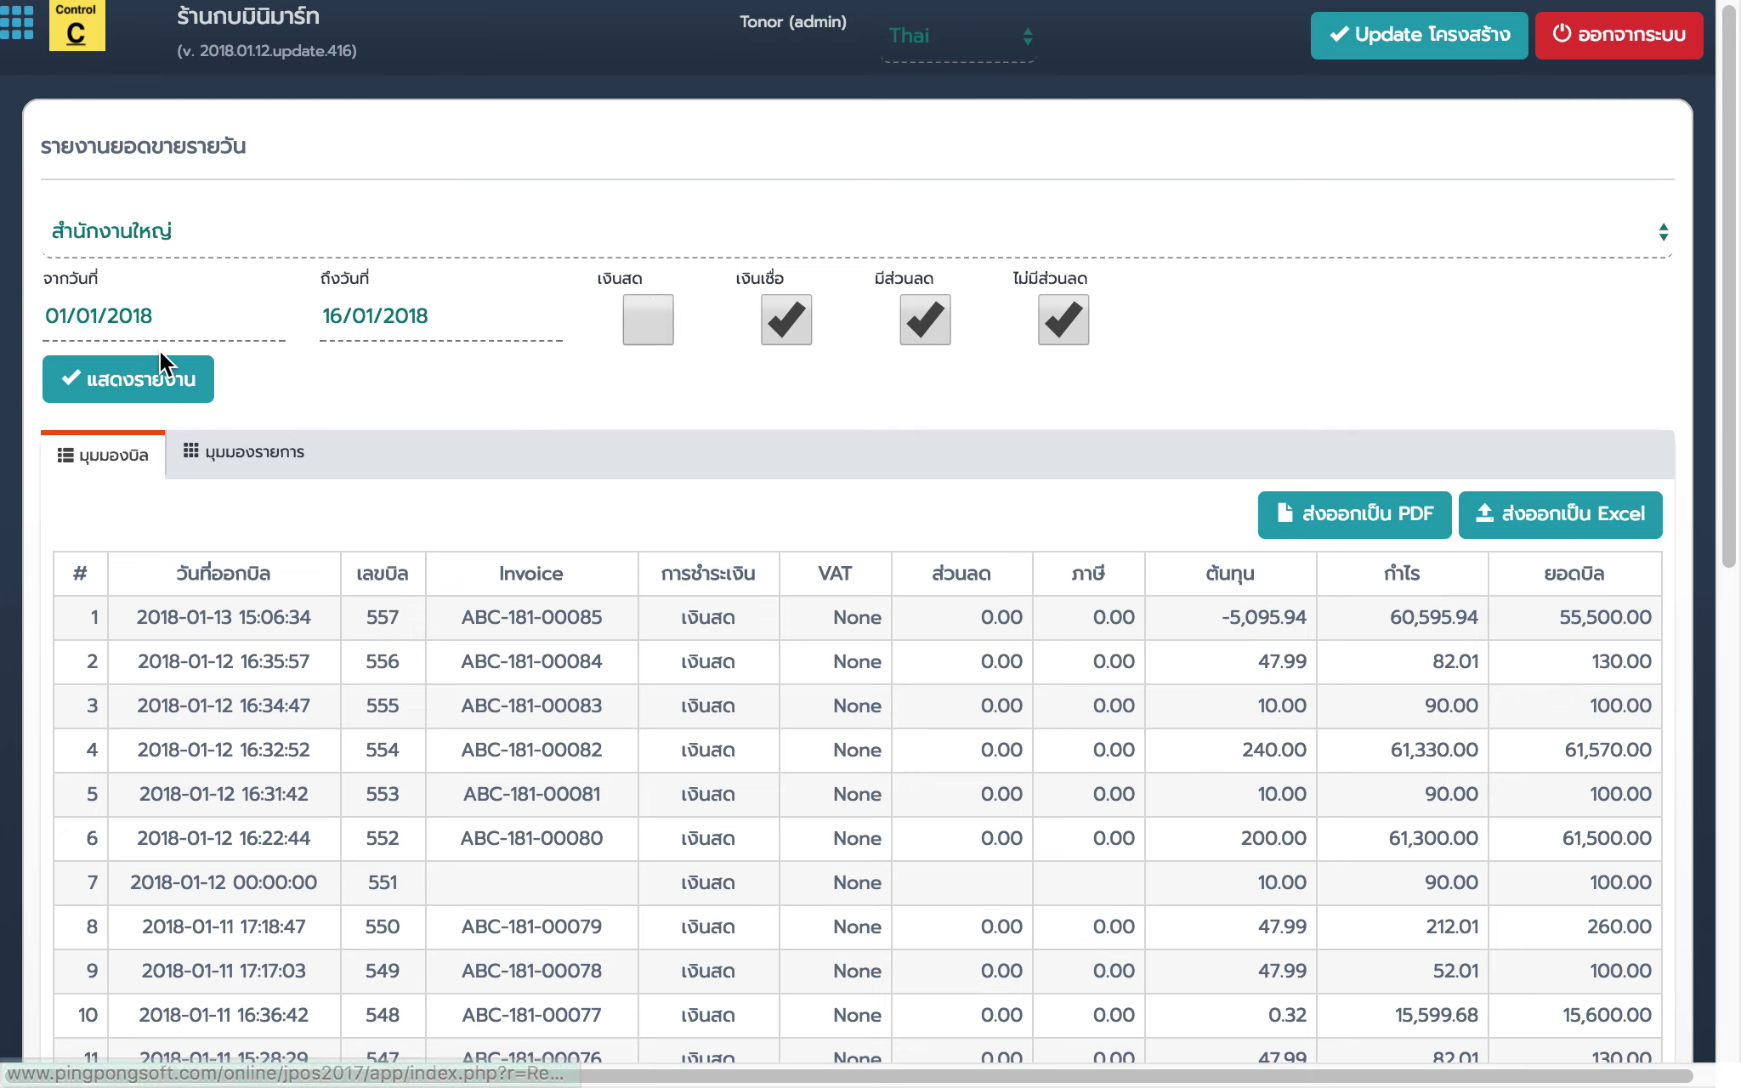
{"action": "left_click", "coordinate": [167, 388]}
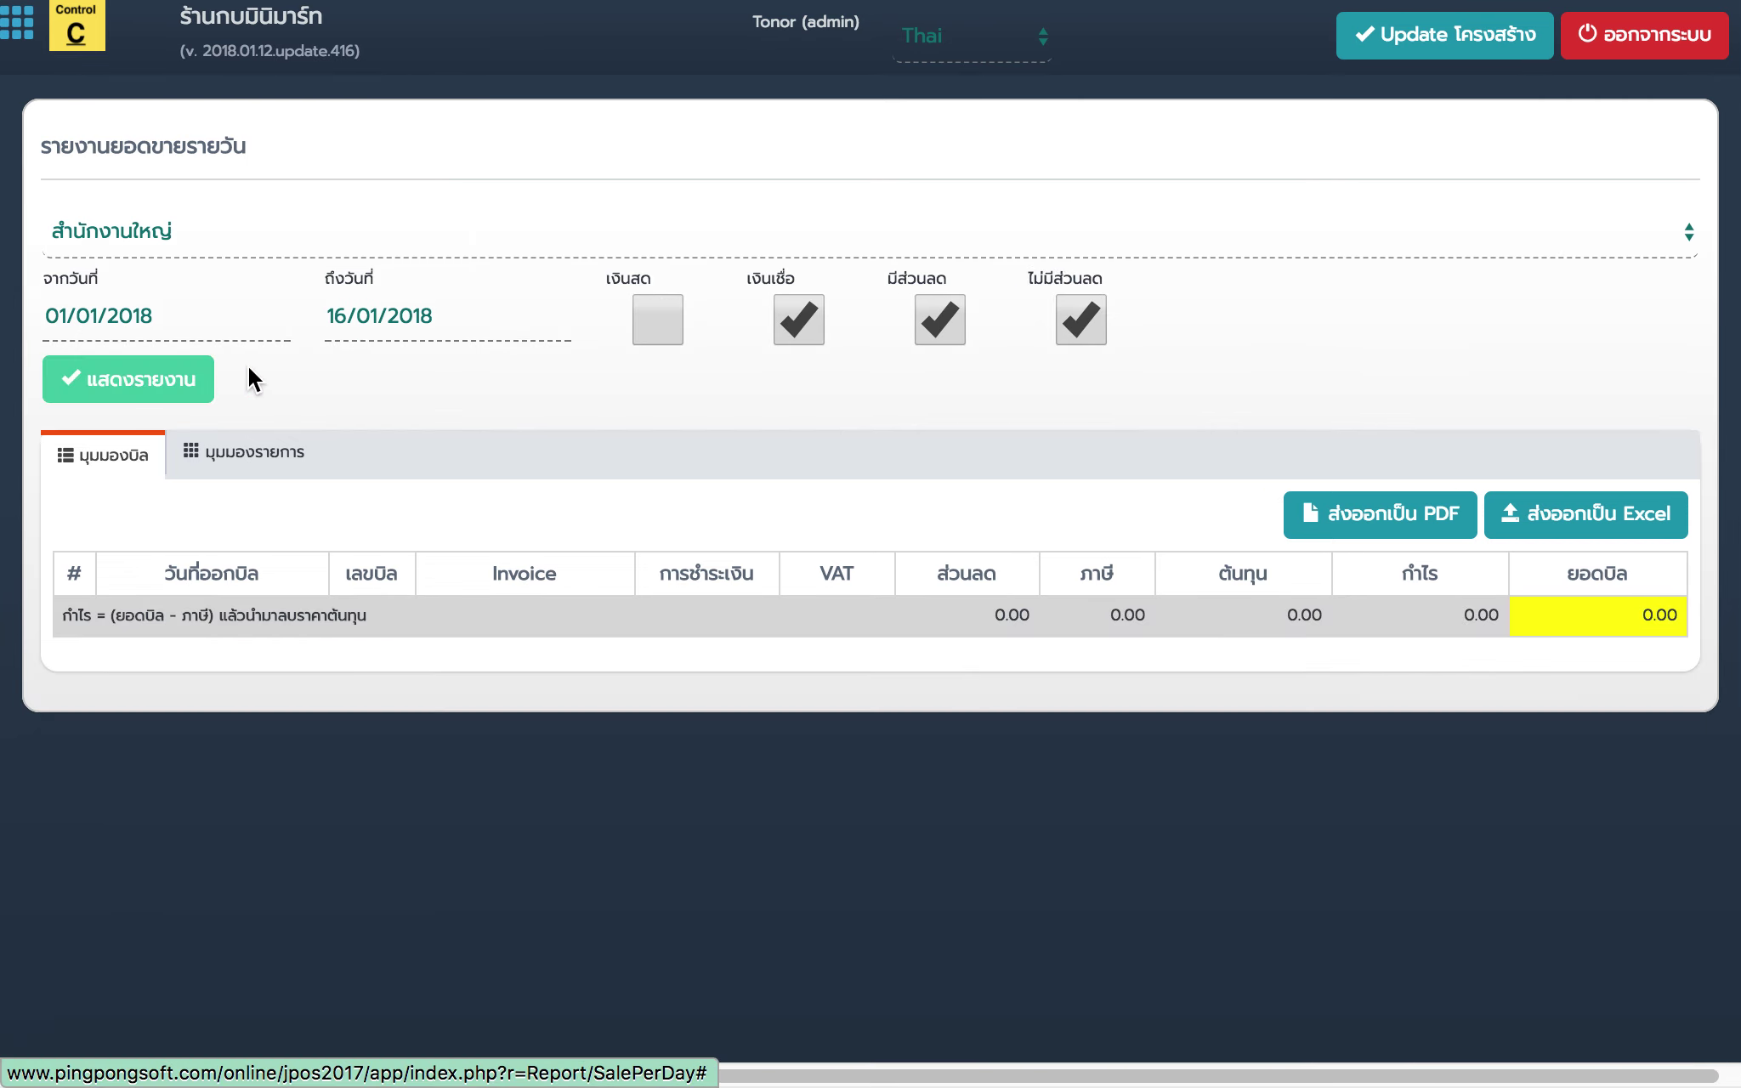
Step: Turn off the discounted and non-discounted bill filters, include cash bills again, and rerun the daily sales report
{"action": "left_click", "coordinate": [939, 322]}
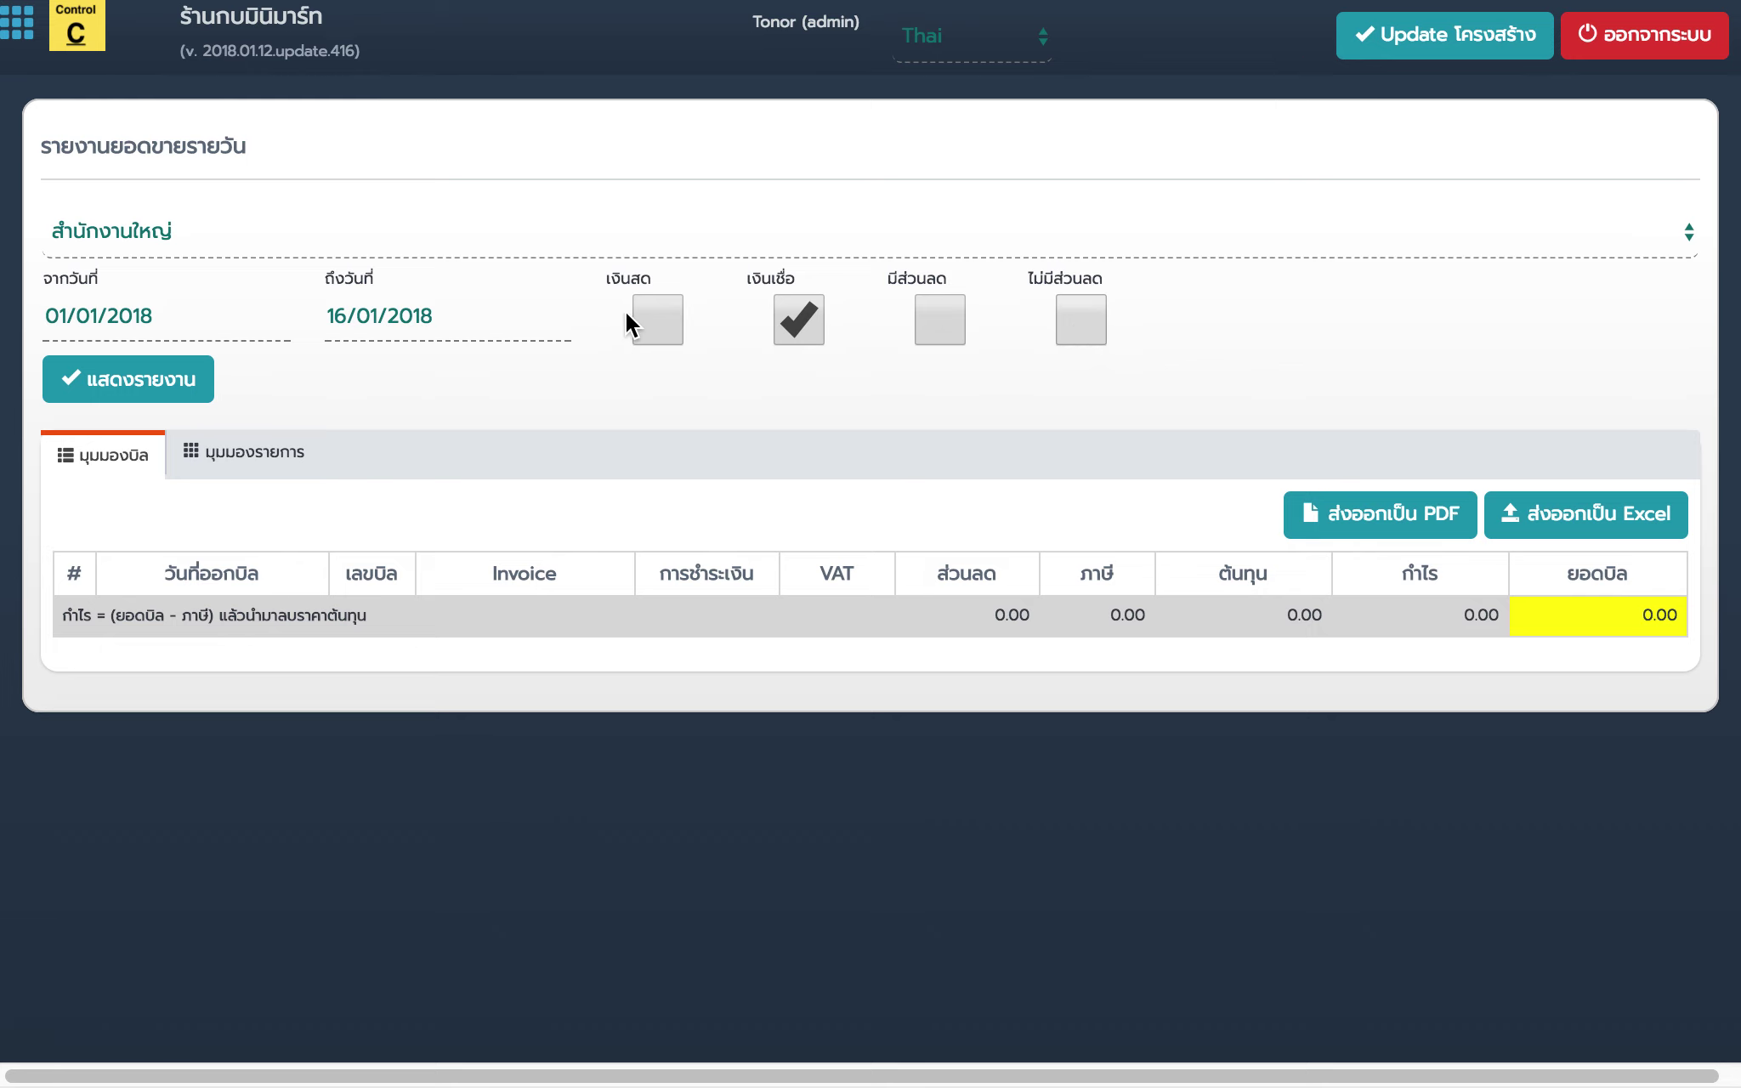
{"action": "left_click", "coordinate": [659, 319]}
{"action": "left_click", "coordinate": [180, 386]}
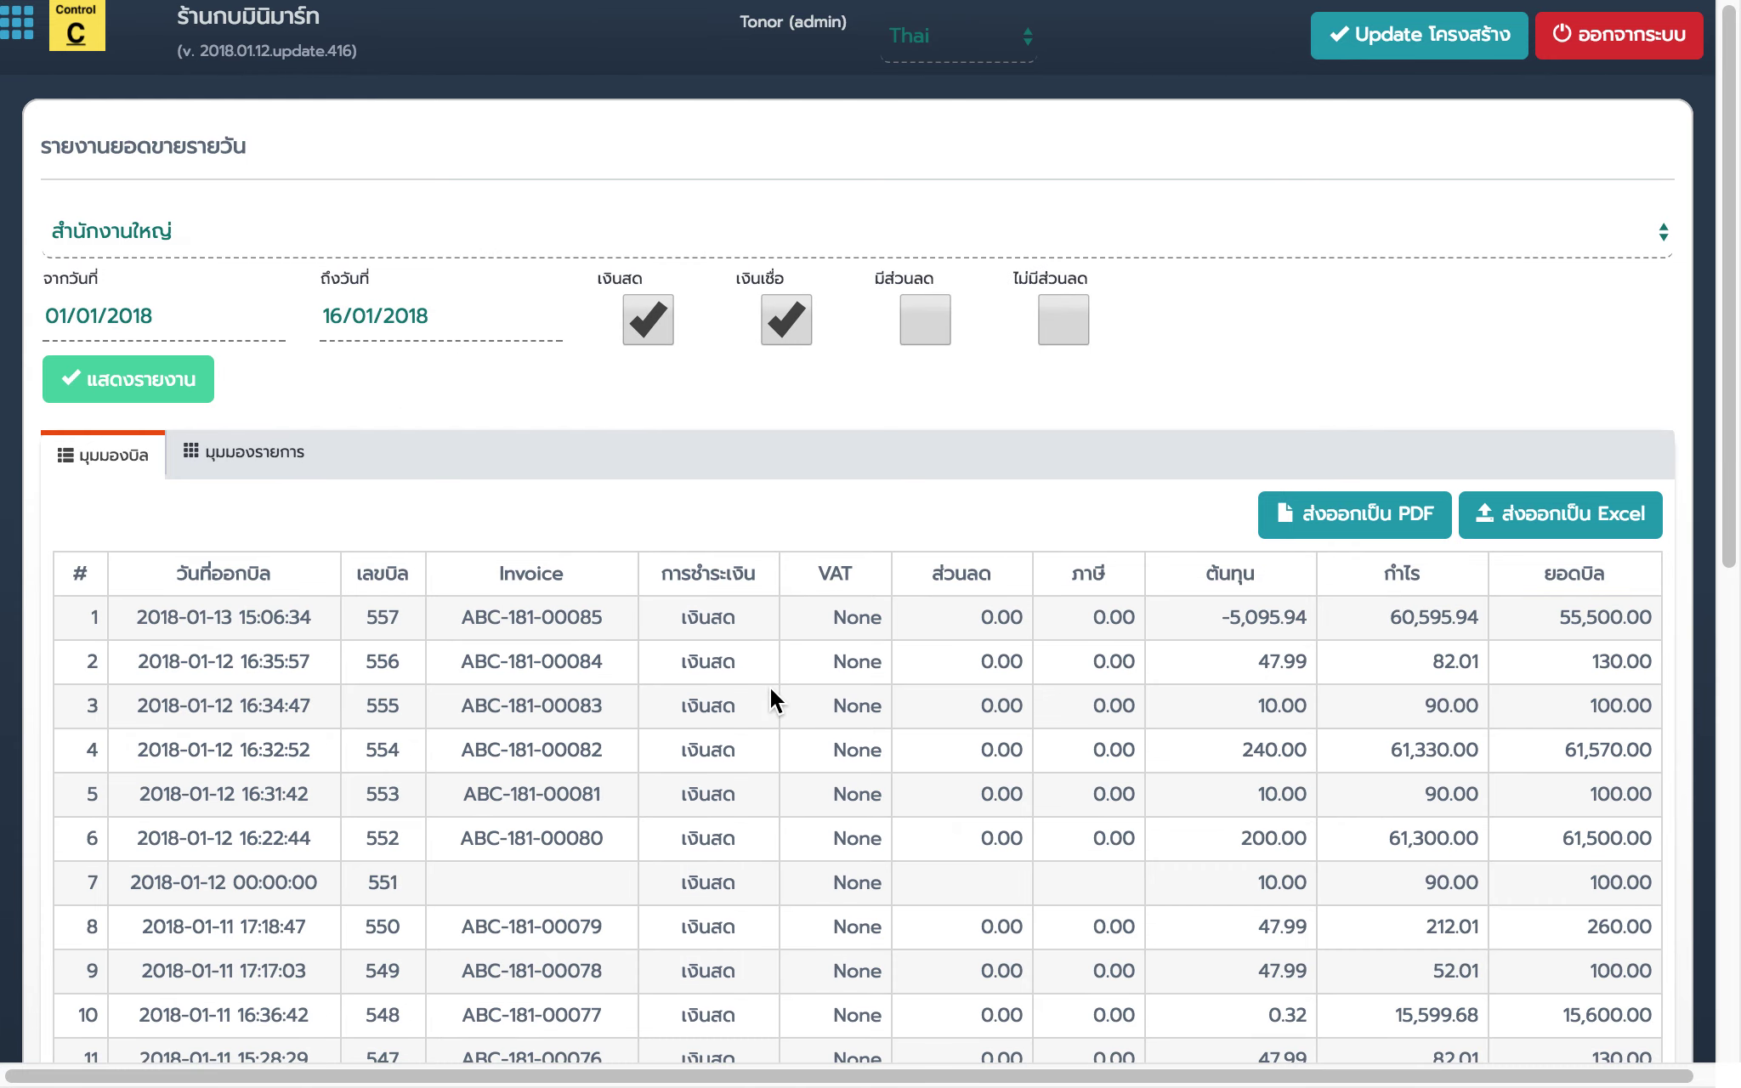
Step: Examine the bill list's payment, VAT, discount, tax, cost, profit and total columns
{"action": "scroll", "coordinate": [737, 760], "scroll_direction": "down", "scroll_amount": 10}
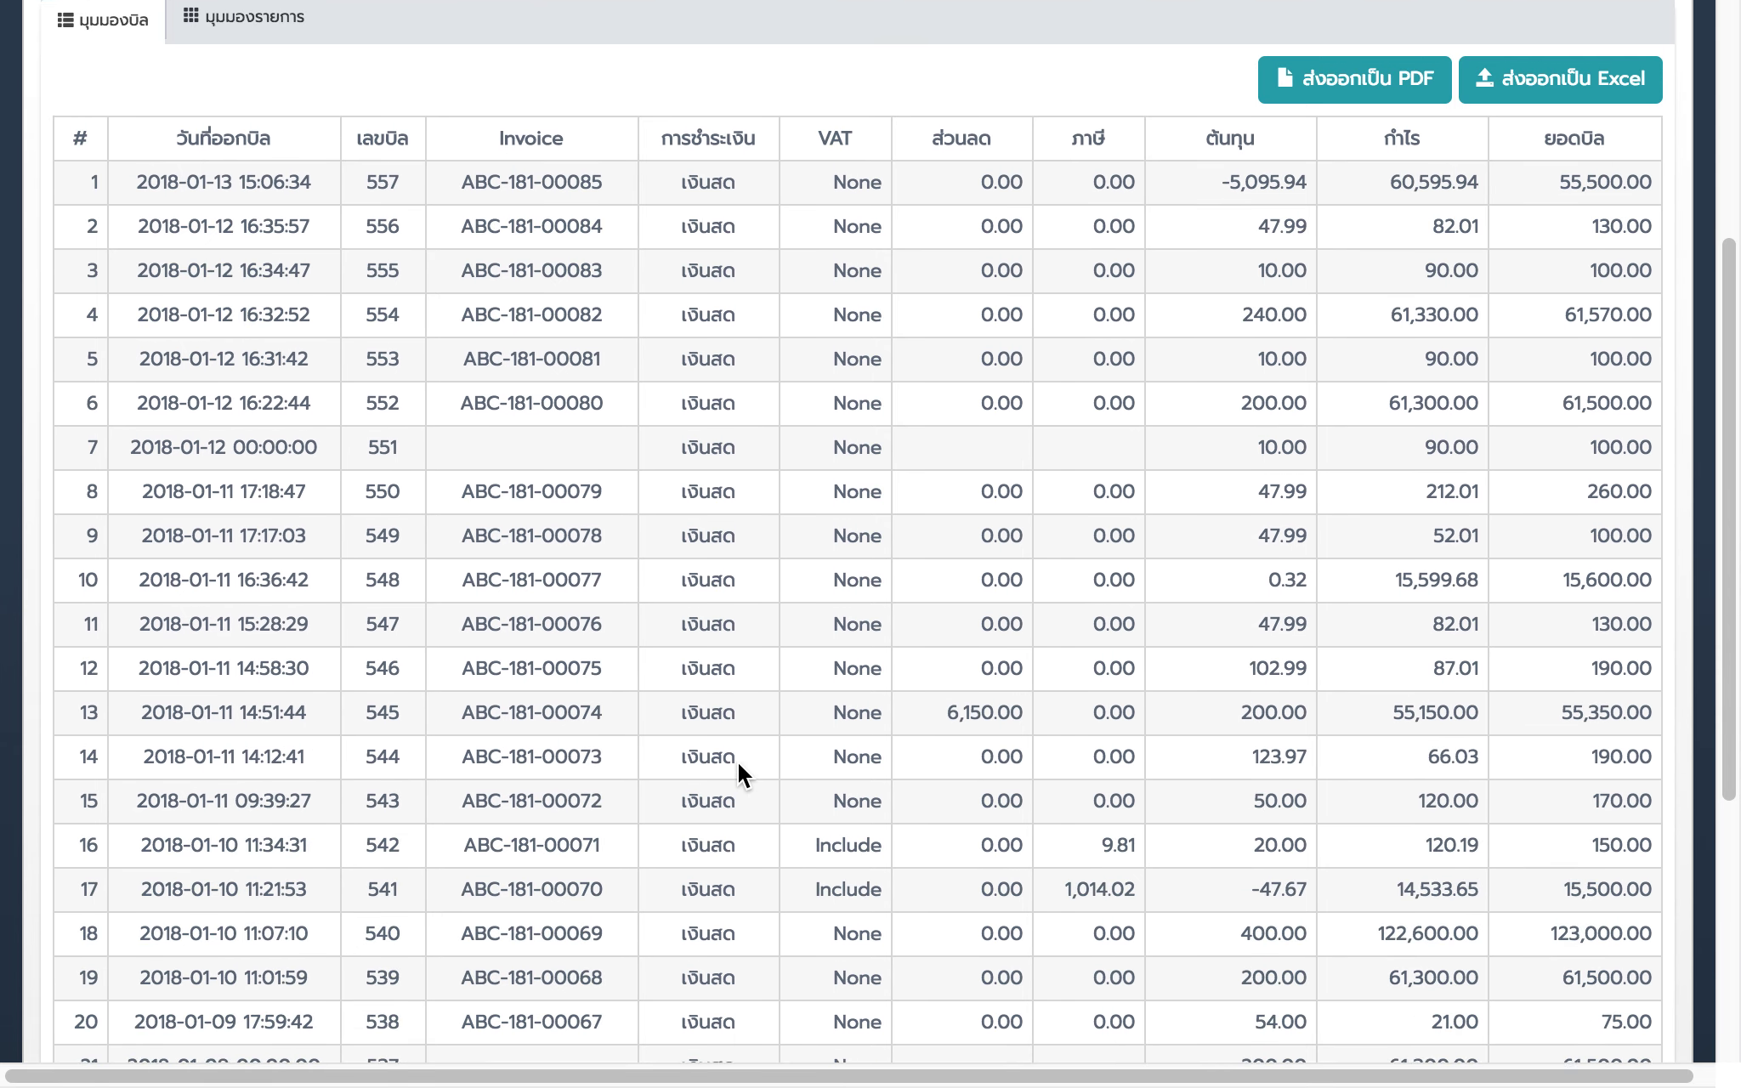
{"action": "scroll", "coordinate": [737, 760], "scroll_direction": "down", "scroll_amount": 2}
{"action": "scroll", "coordinate": [737, 760], "scroll_direction": "up", "scroll_amount": 3}
{"action": "scroll", "coordinate": [737, 760], "scroll_direction": "up", "scroll_amount": 2}
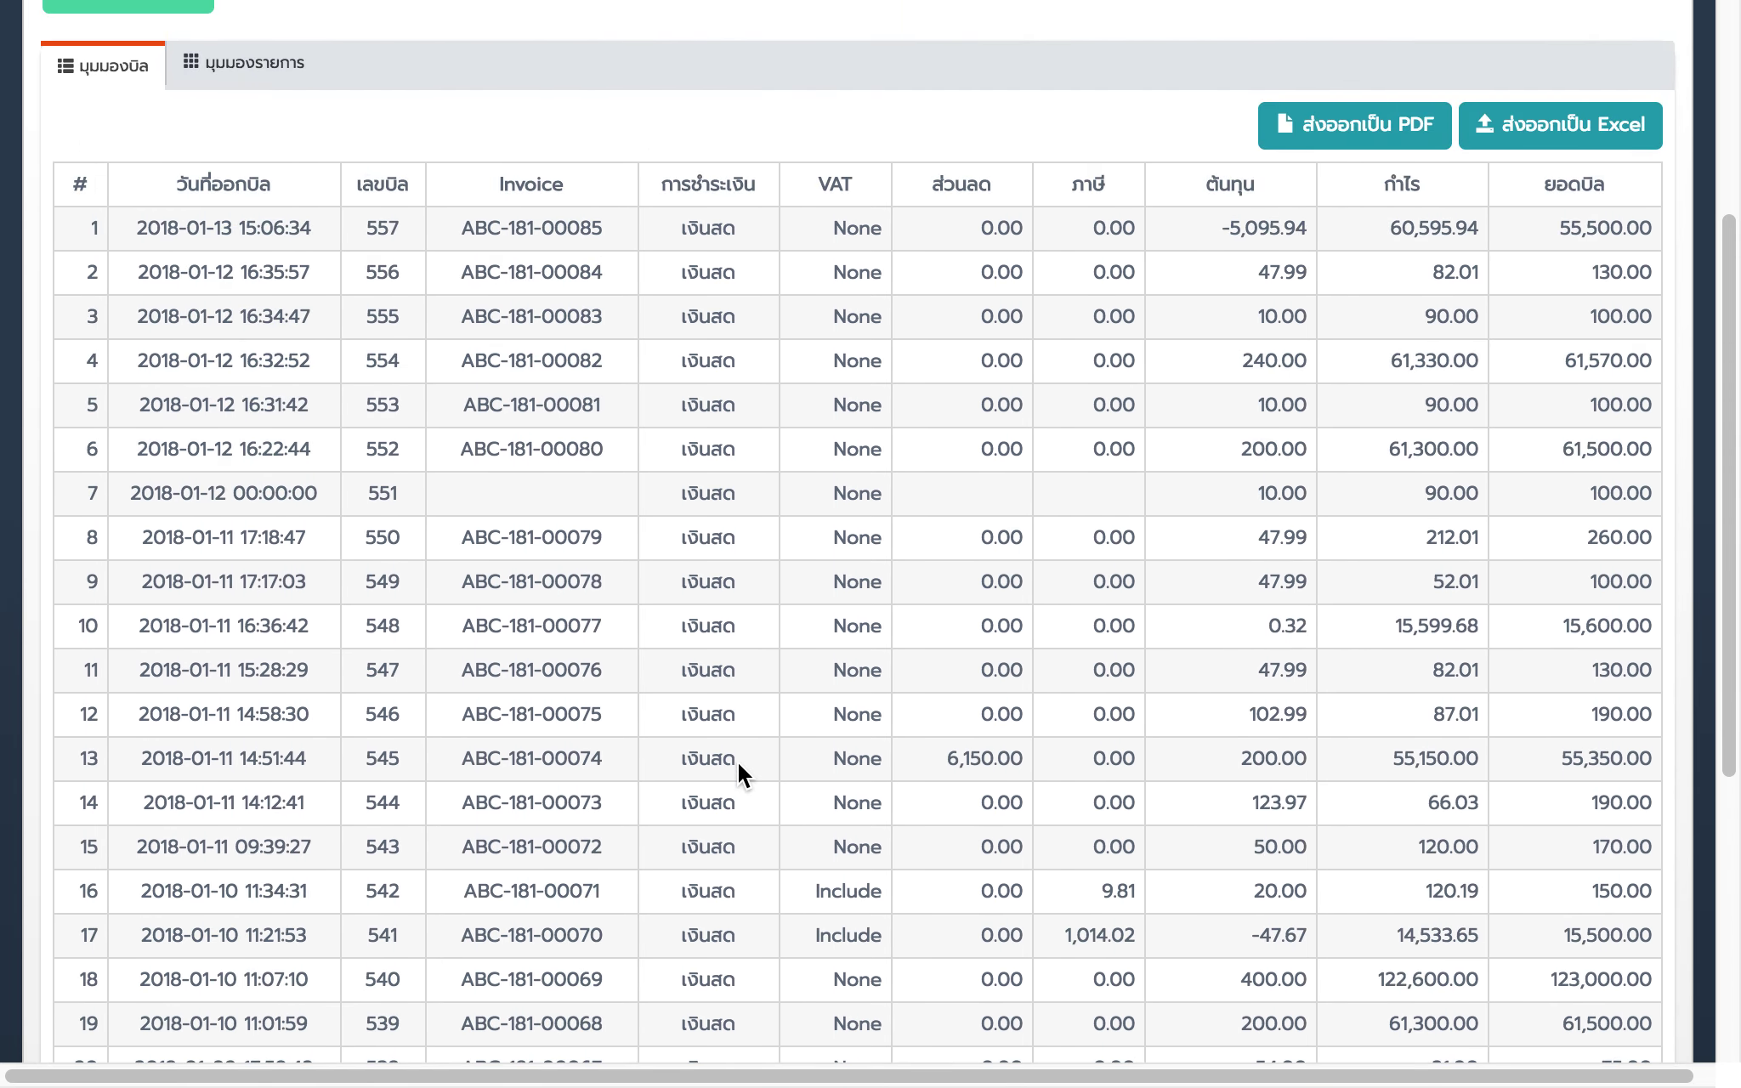
{"action": "scroll", "coordinate": [831, 601], "scroll_direction": "up", "scroll_amount": 1}
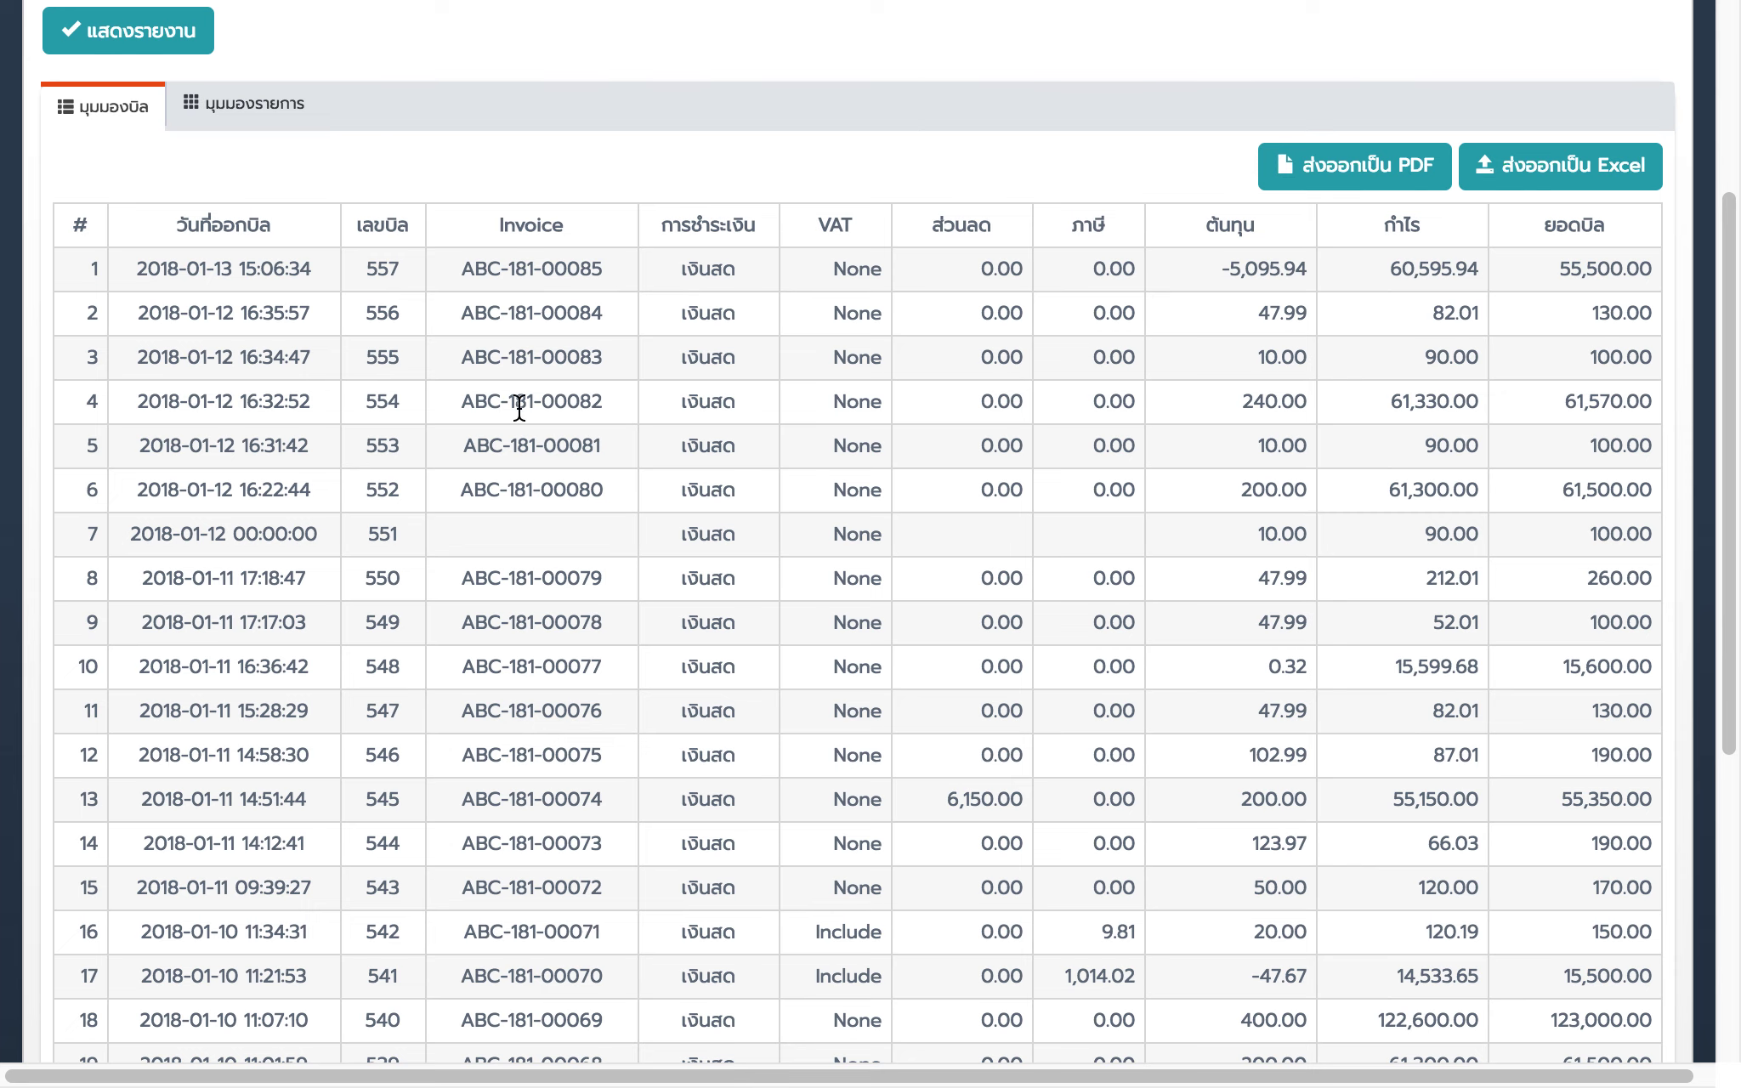
{"action": "scroll", "coordinate": [543, 407], "scroll_direction": "up", "scroll_amount": 1}
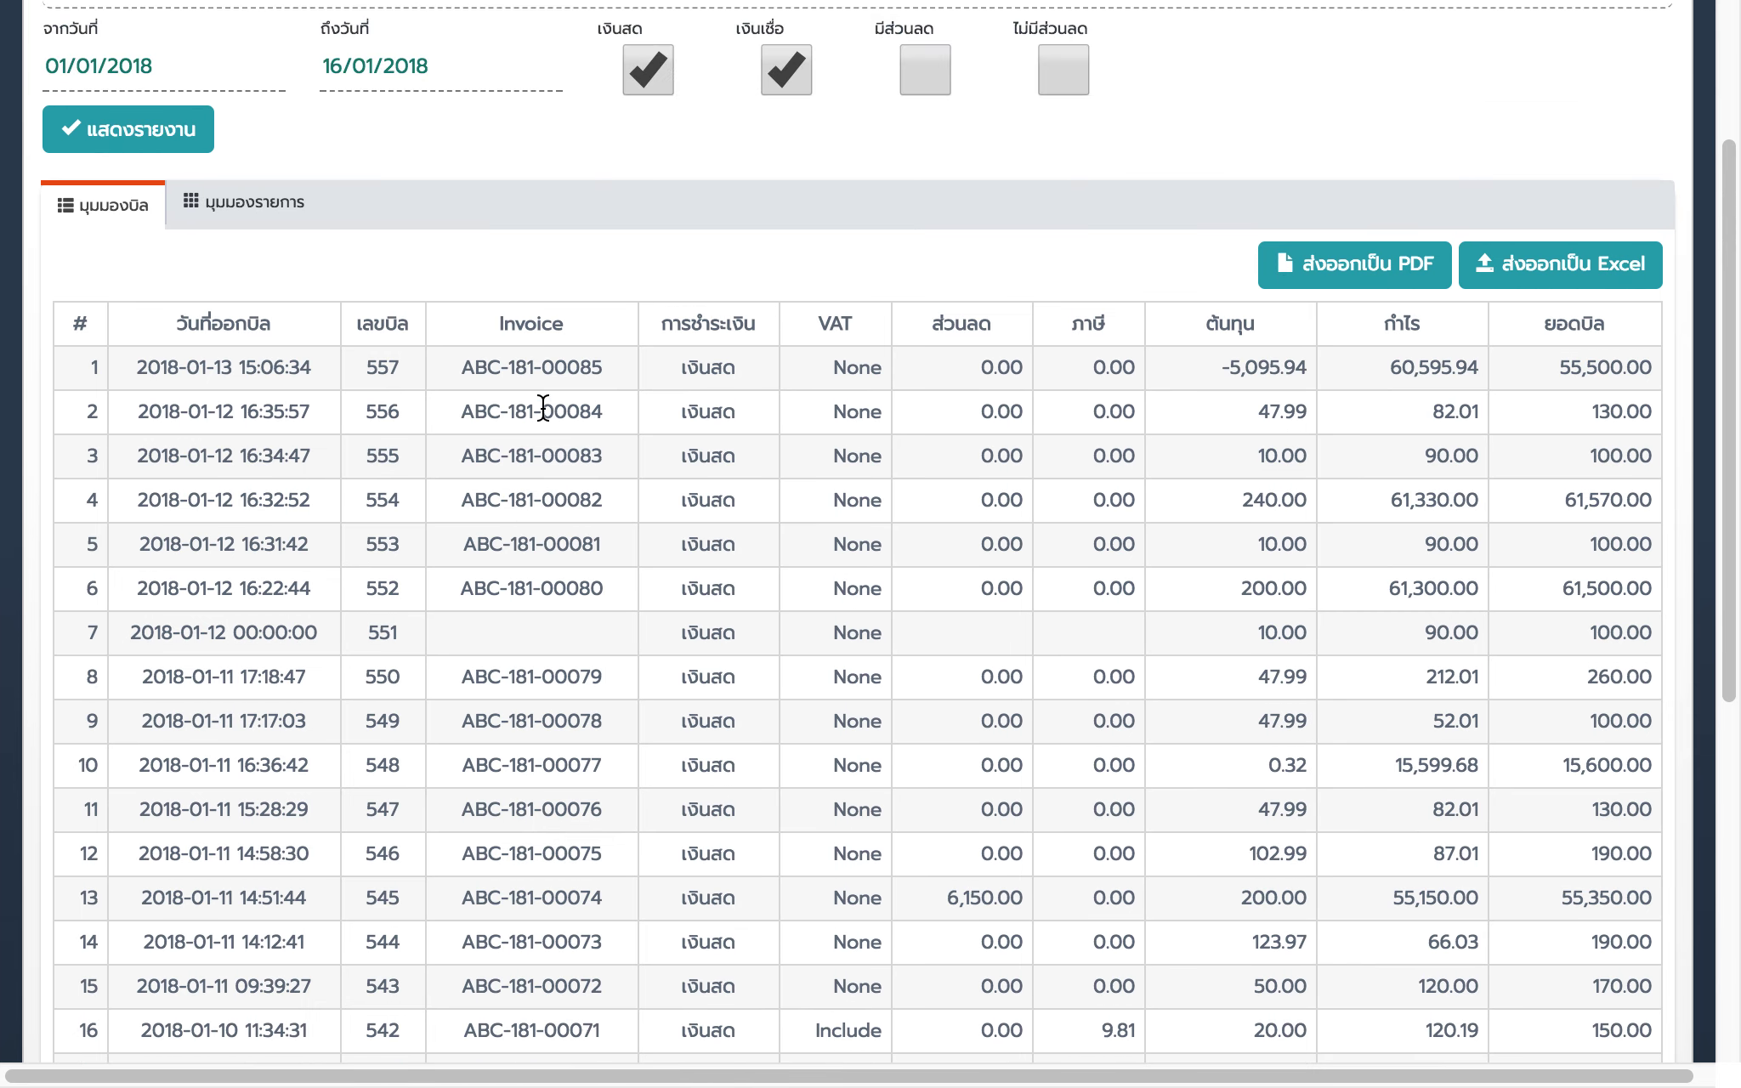
{"action": "scroll", "coordinate": [543, 408], "scroll_direction": "up", "scroll_amount": 2}
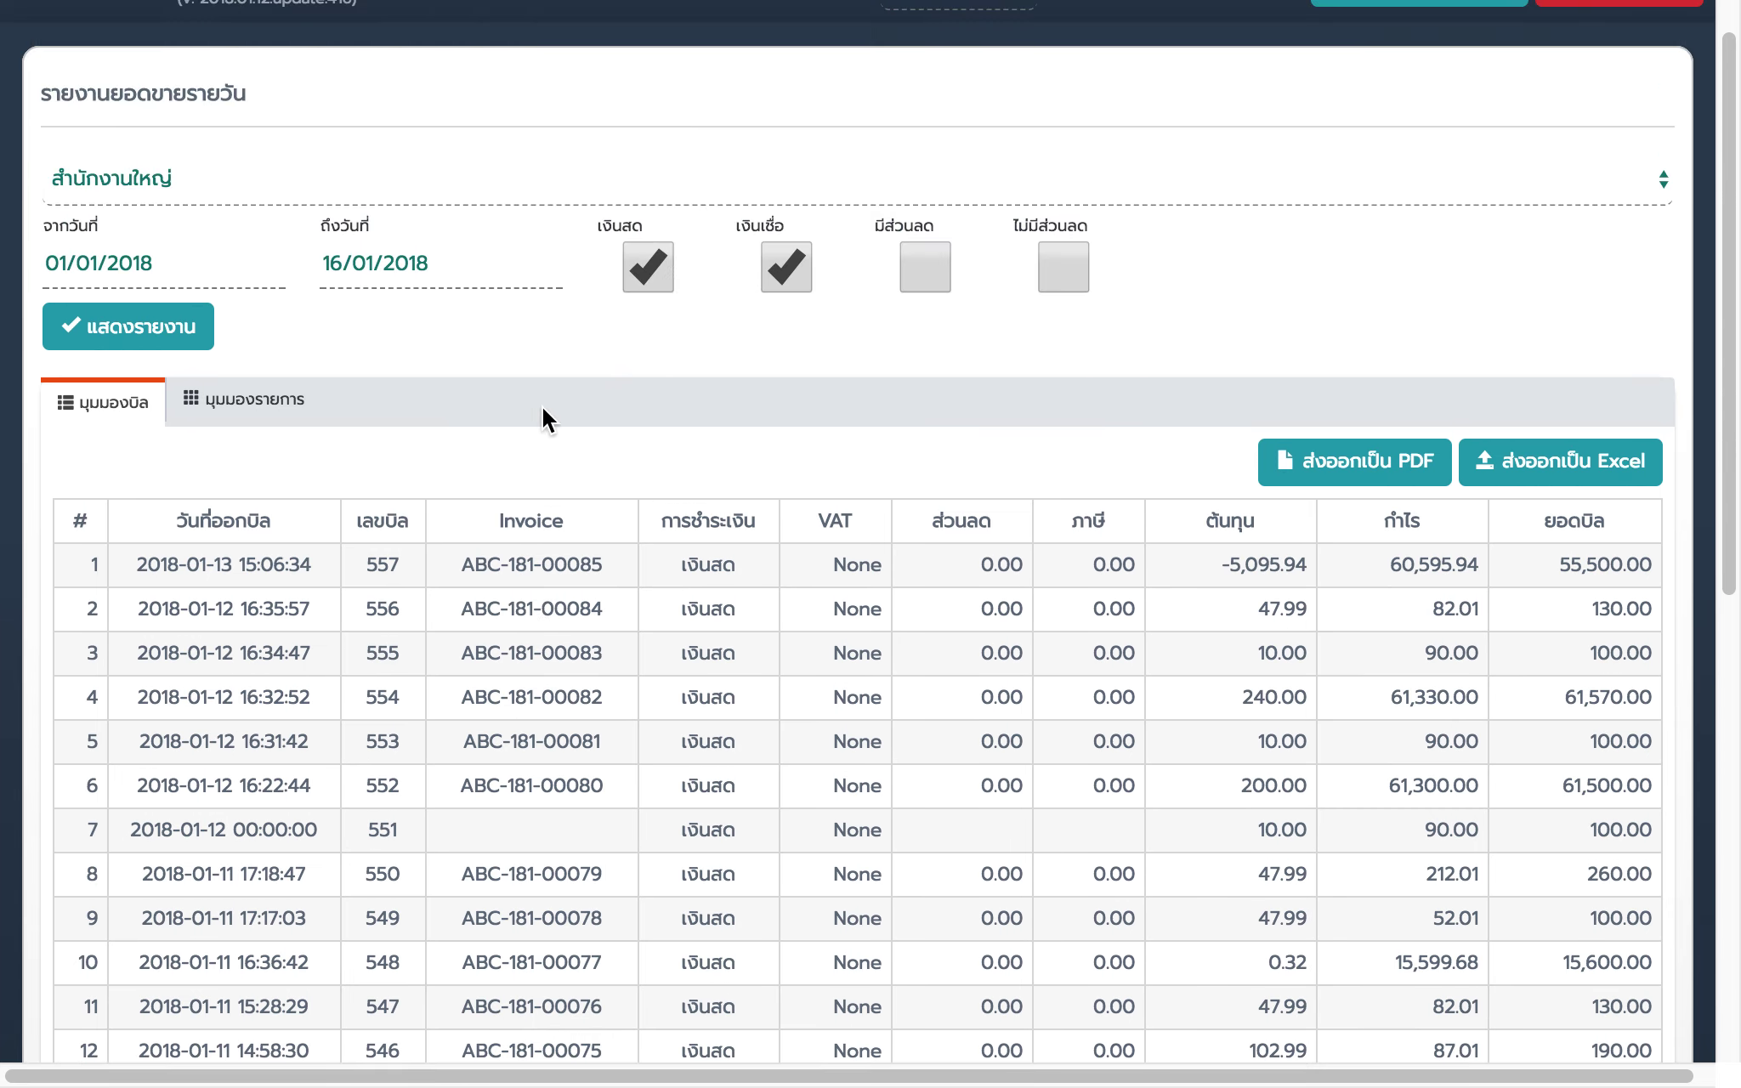
{"action": "scroll", "coordinate": [542, 405], "scroll_direction": "up", "scroll_amount": 1}
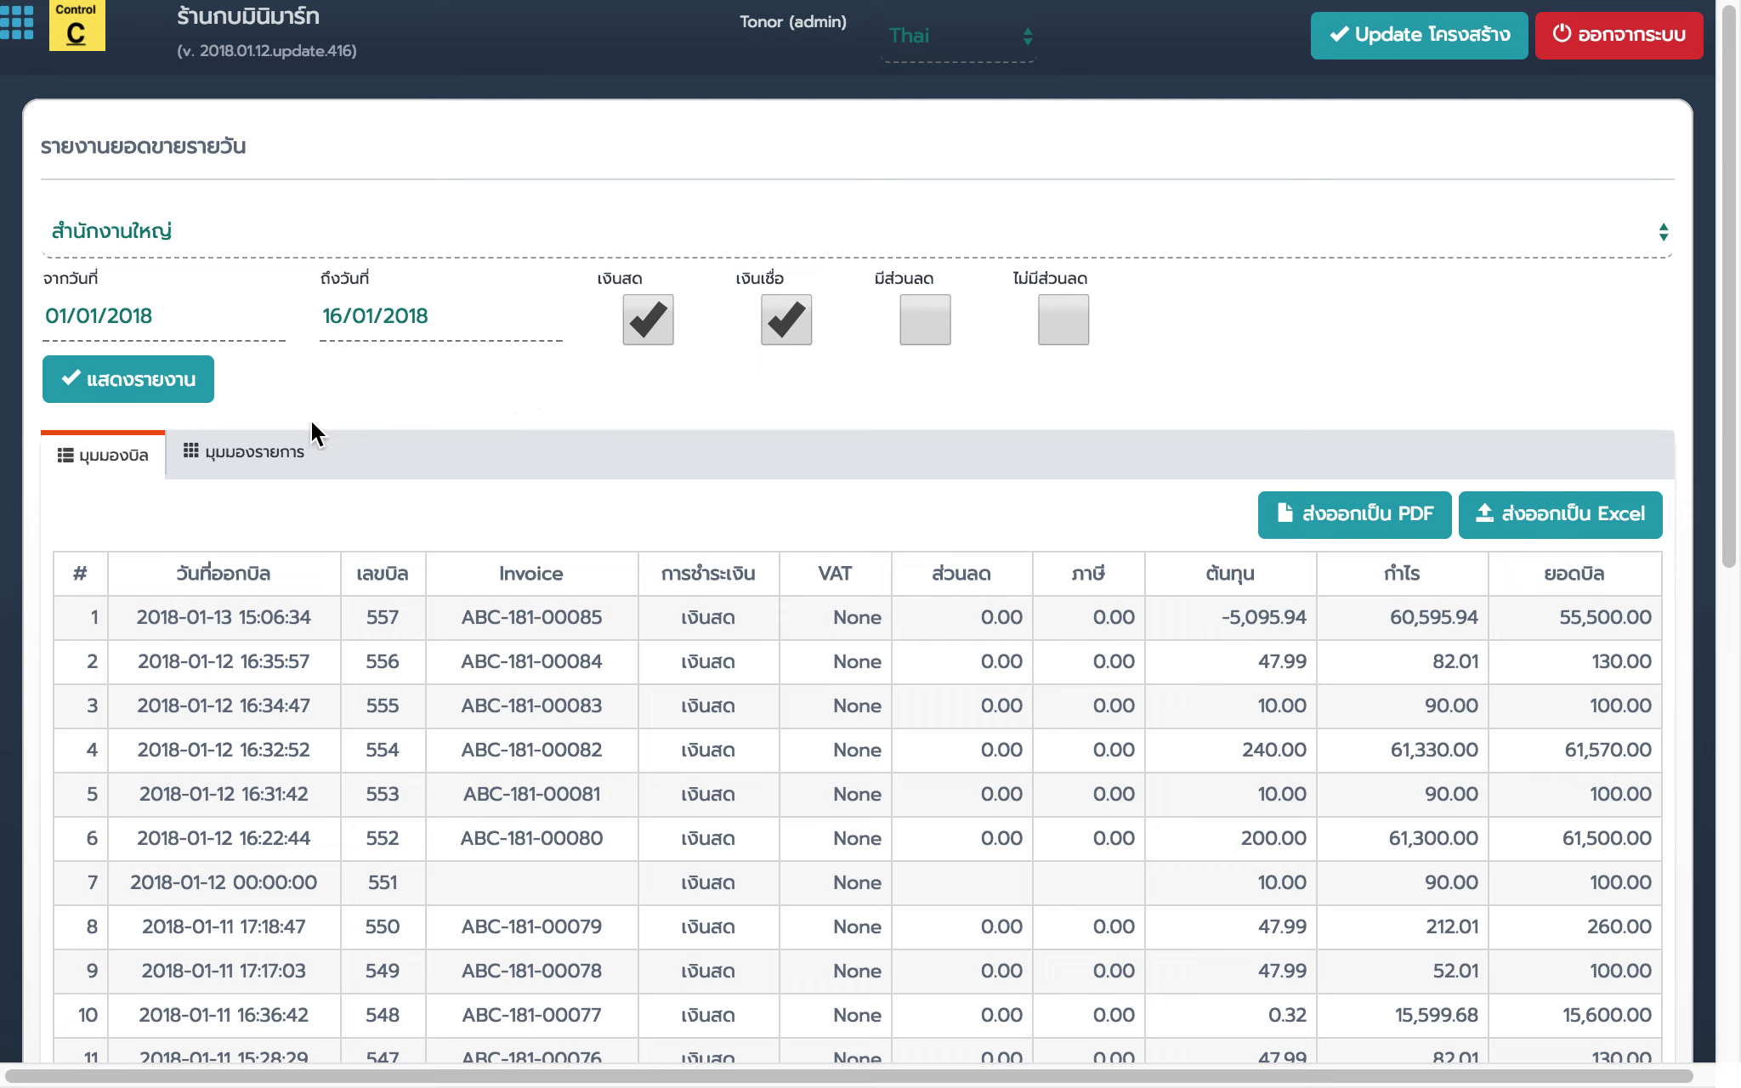
Step: Switch the daily sales report from bill view to item view (มุมมองรายการ) and look through the sold items
{"action": "left_click", "coordinate": [271, 453]}
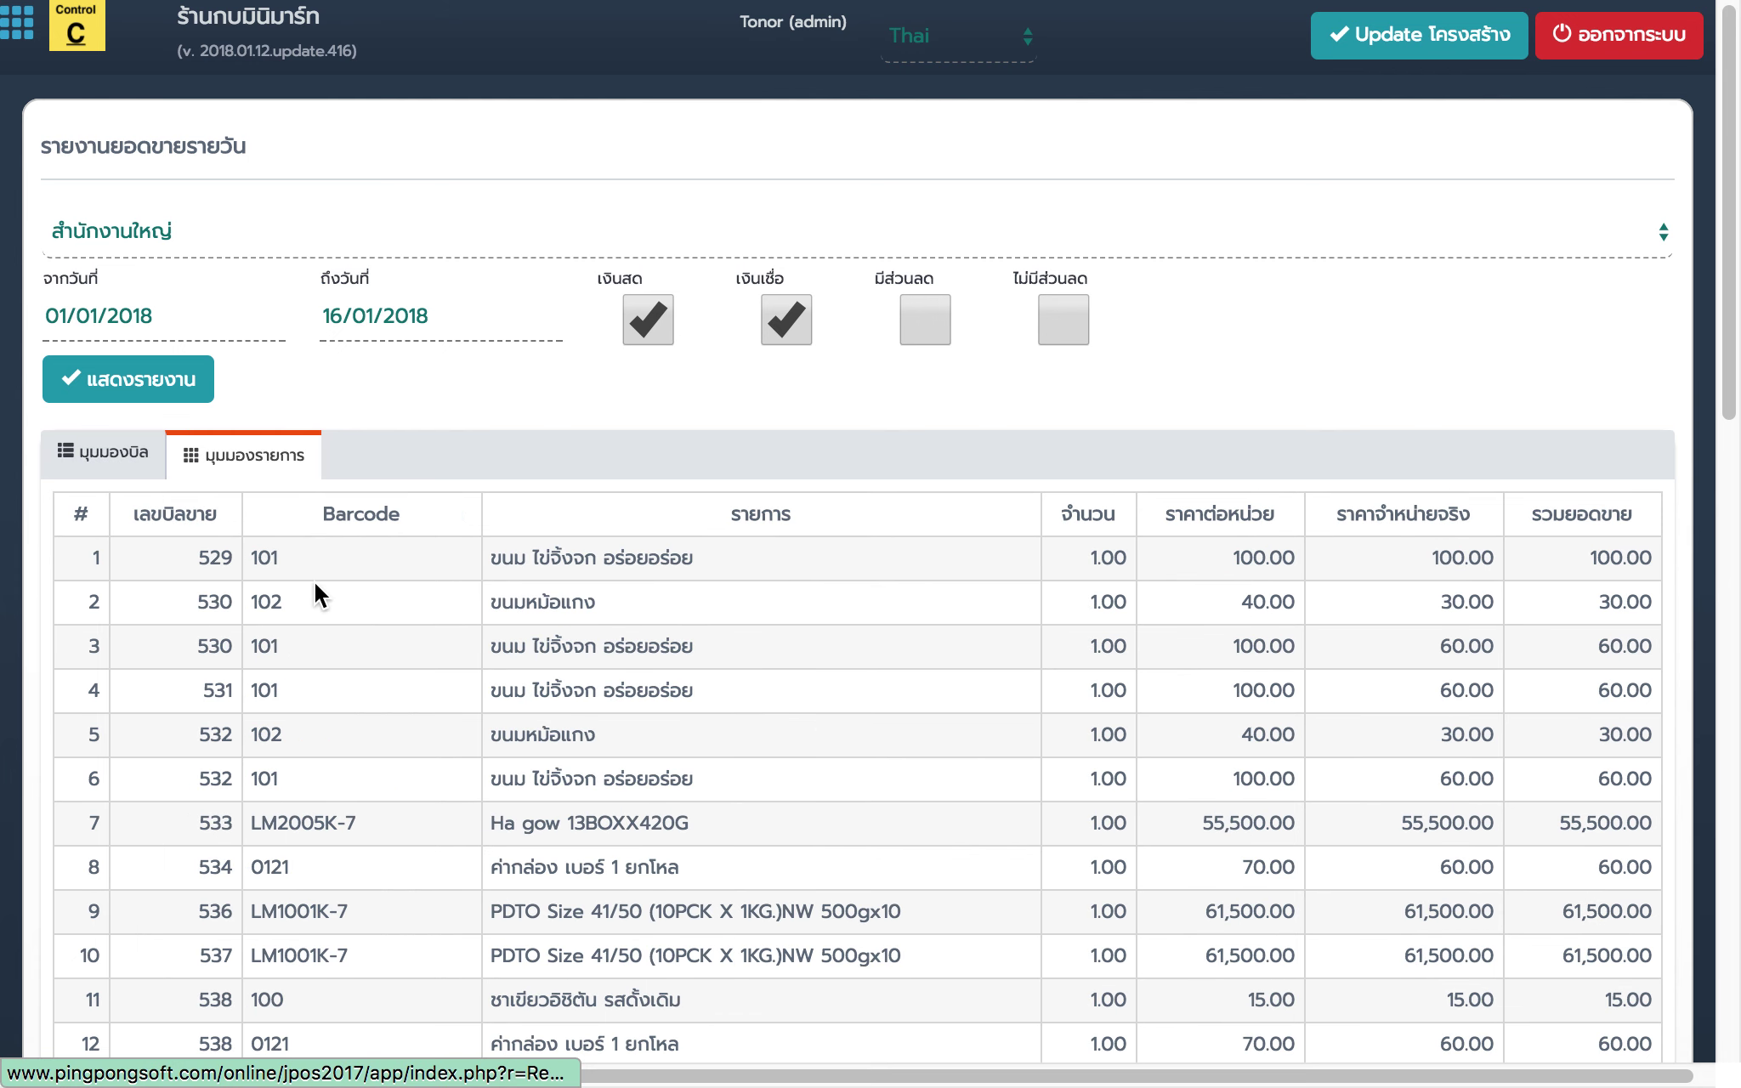
{"action": "left_click", "coordinate": [99, 448]}
{"action": "left_click", "coordinate": [251, 451]}
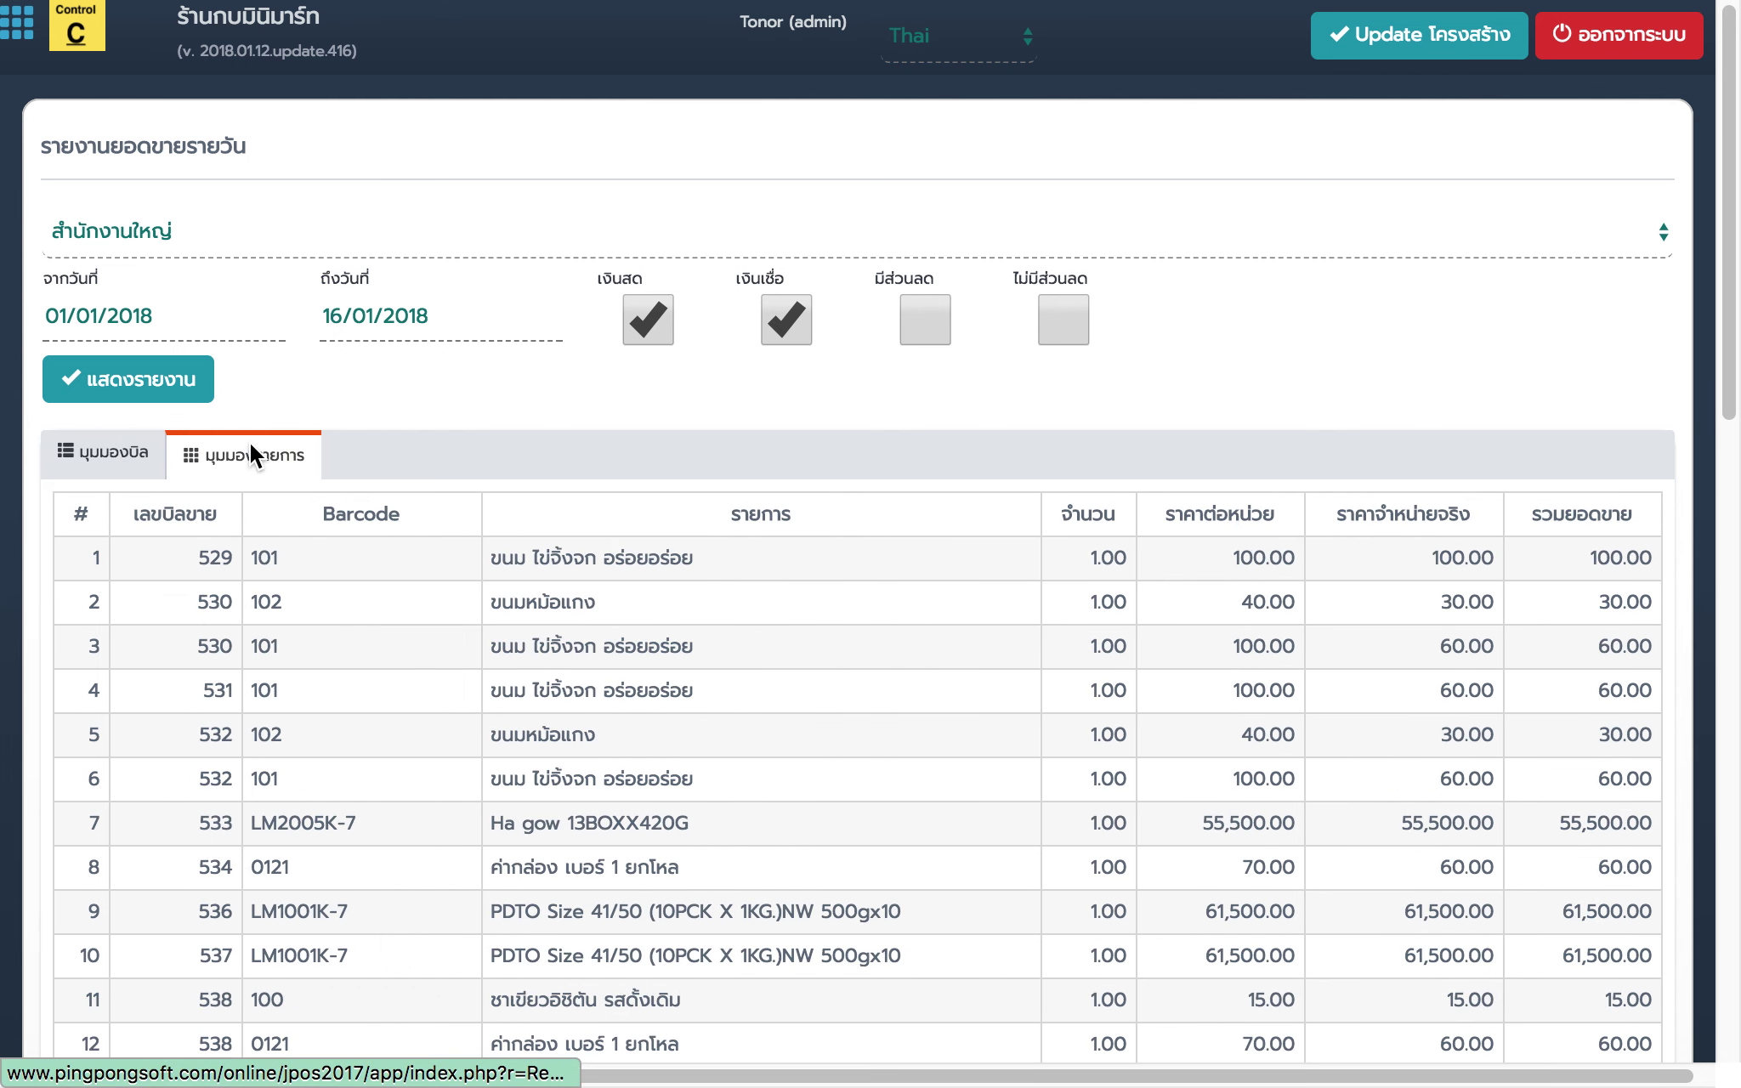
{"action": "scroll", "coordinate": [501, 677], "scroll_direction": "down", "scroll_amount": 5}
{"action": "scroll", "coordinate": [502, 677], "scroll_direction": "down", "scroll_amount": 10}
{"action": "scroll", "coordinate": [501, 678], "scroll_direction": "up", "scroll_amount": 8}
{"action": "scroll", "coordinate": [501, 678], "scroll_direction": "up", "scroll_amount": 10}
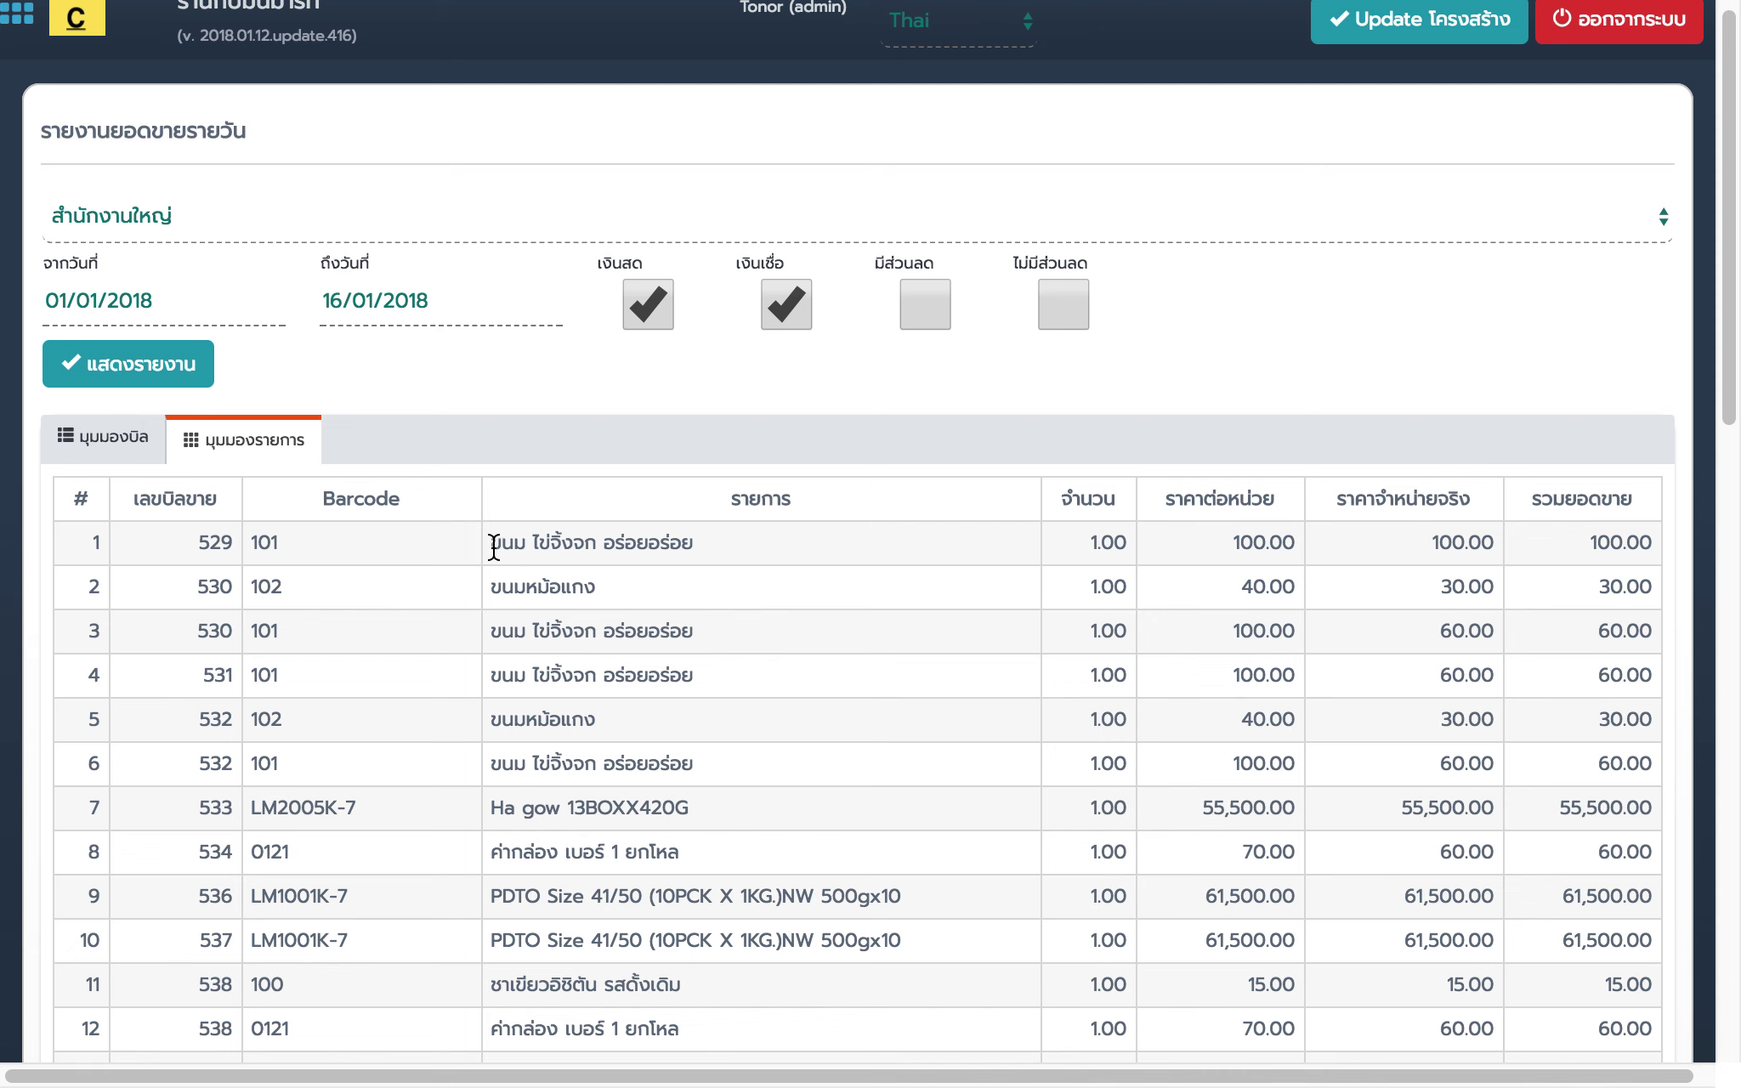
{"action": "mouse_move", "coordinate": [190, 1085]}
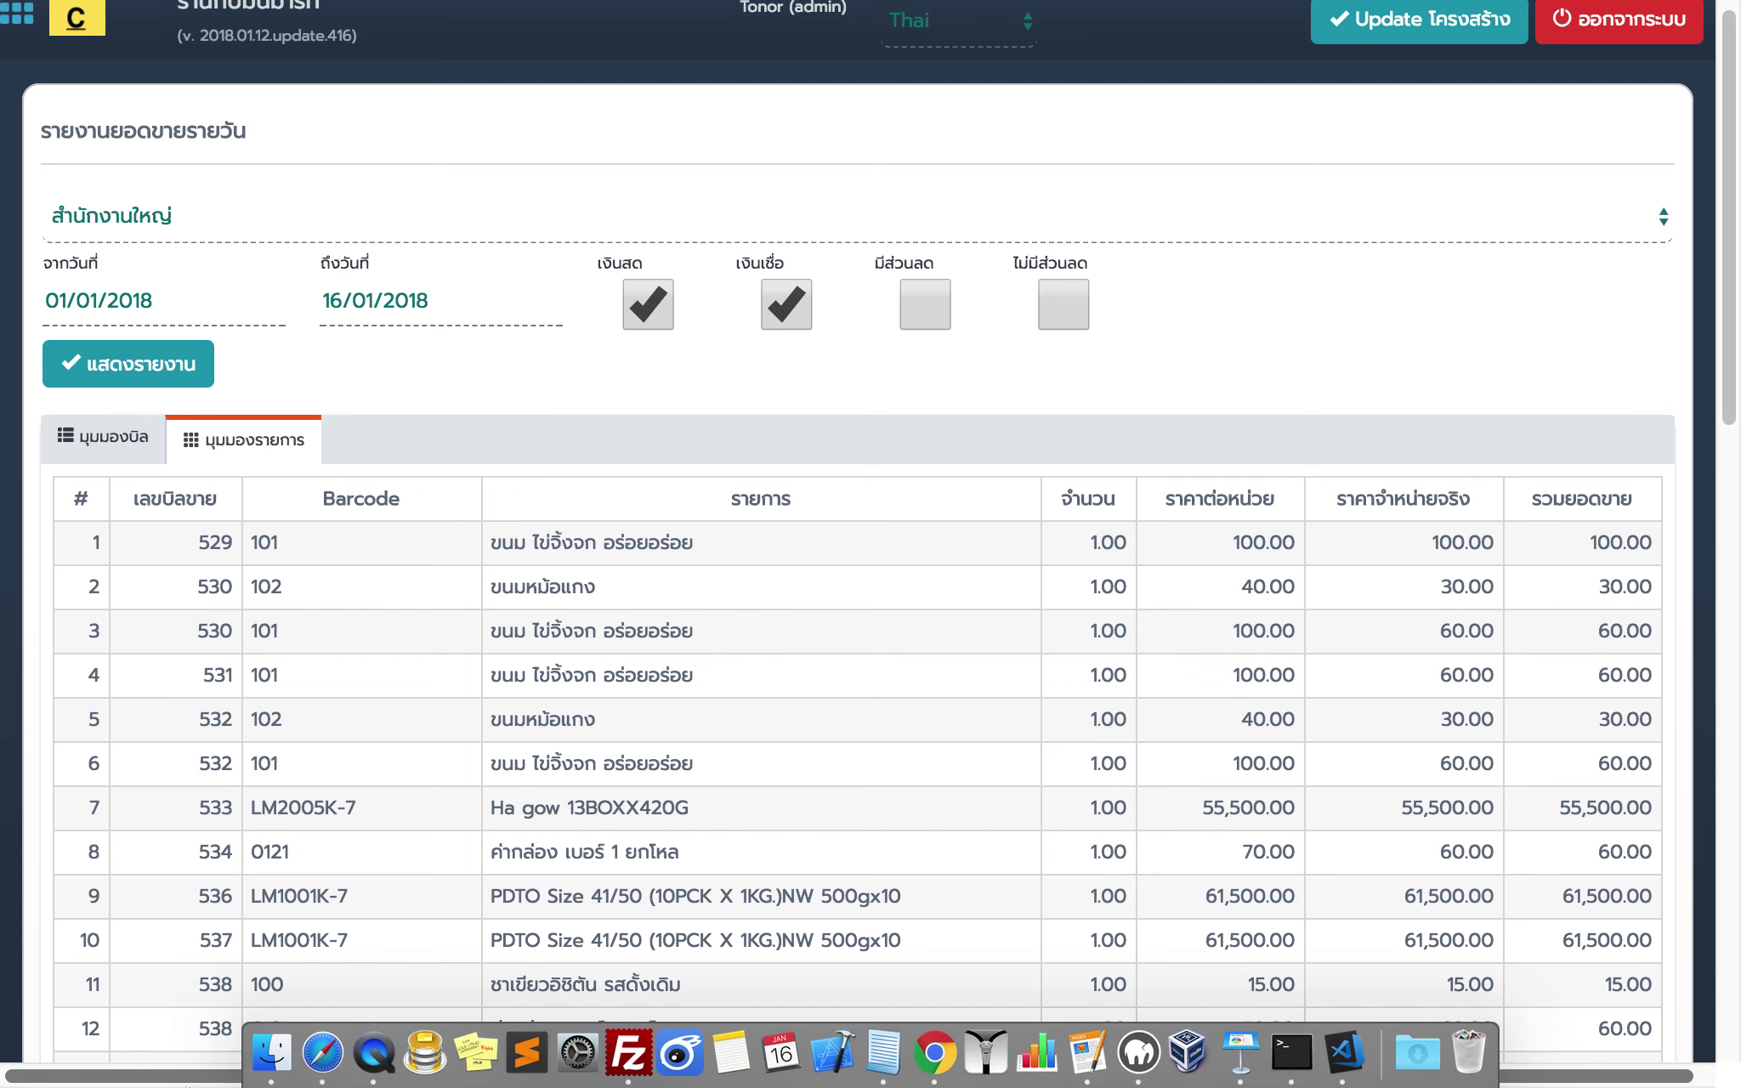
{"action": "right_click", "coordinate": [376, 1063]}
{"action": "left_click", "coordinate": [467, 630]}
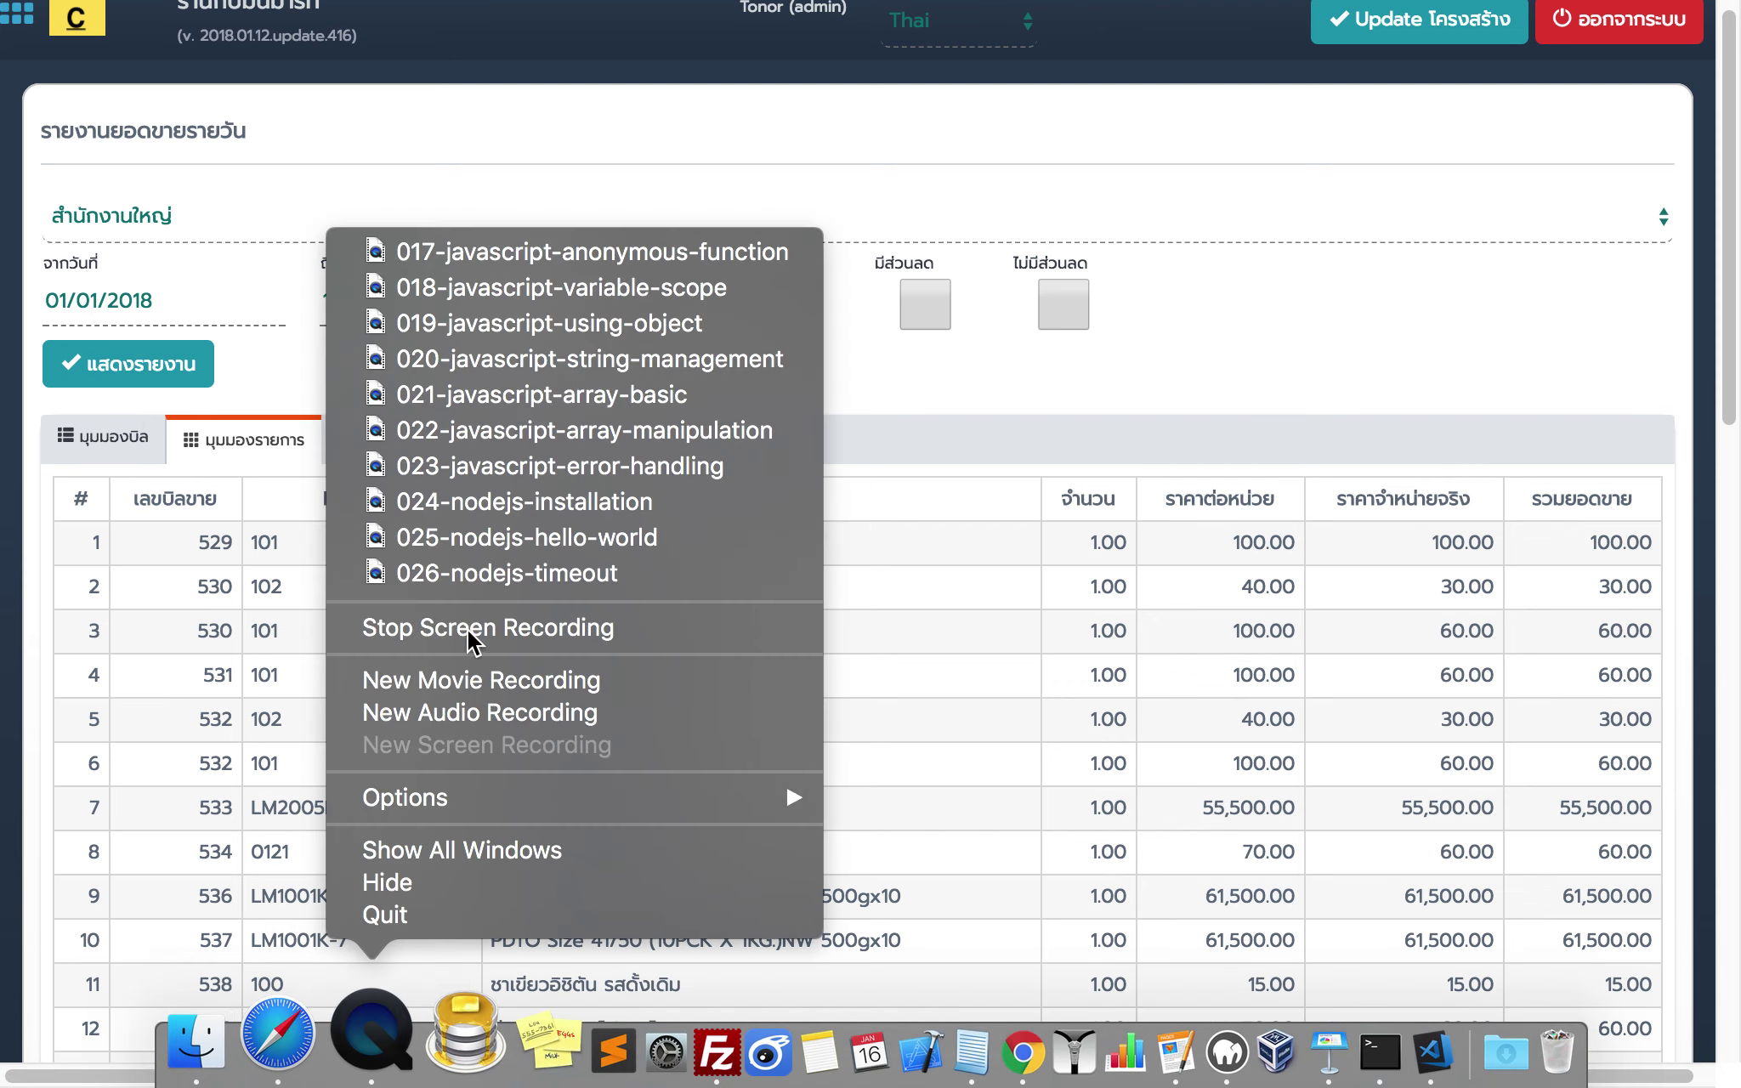